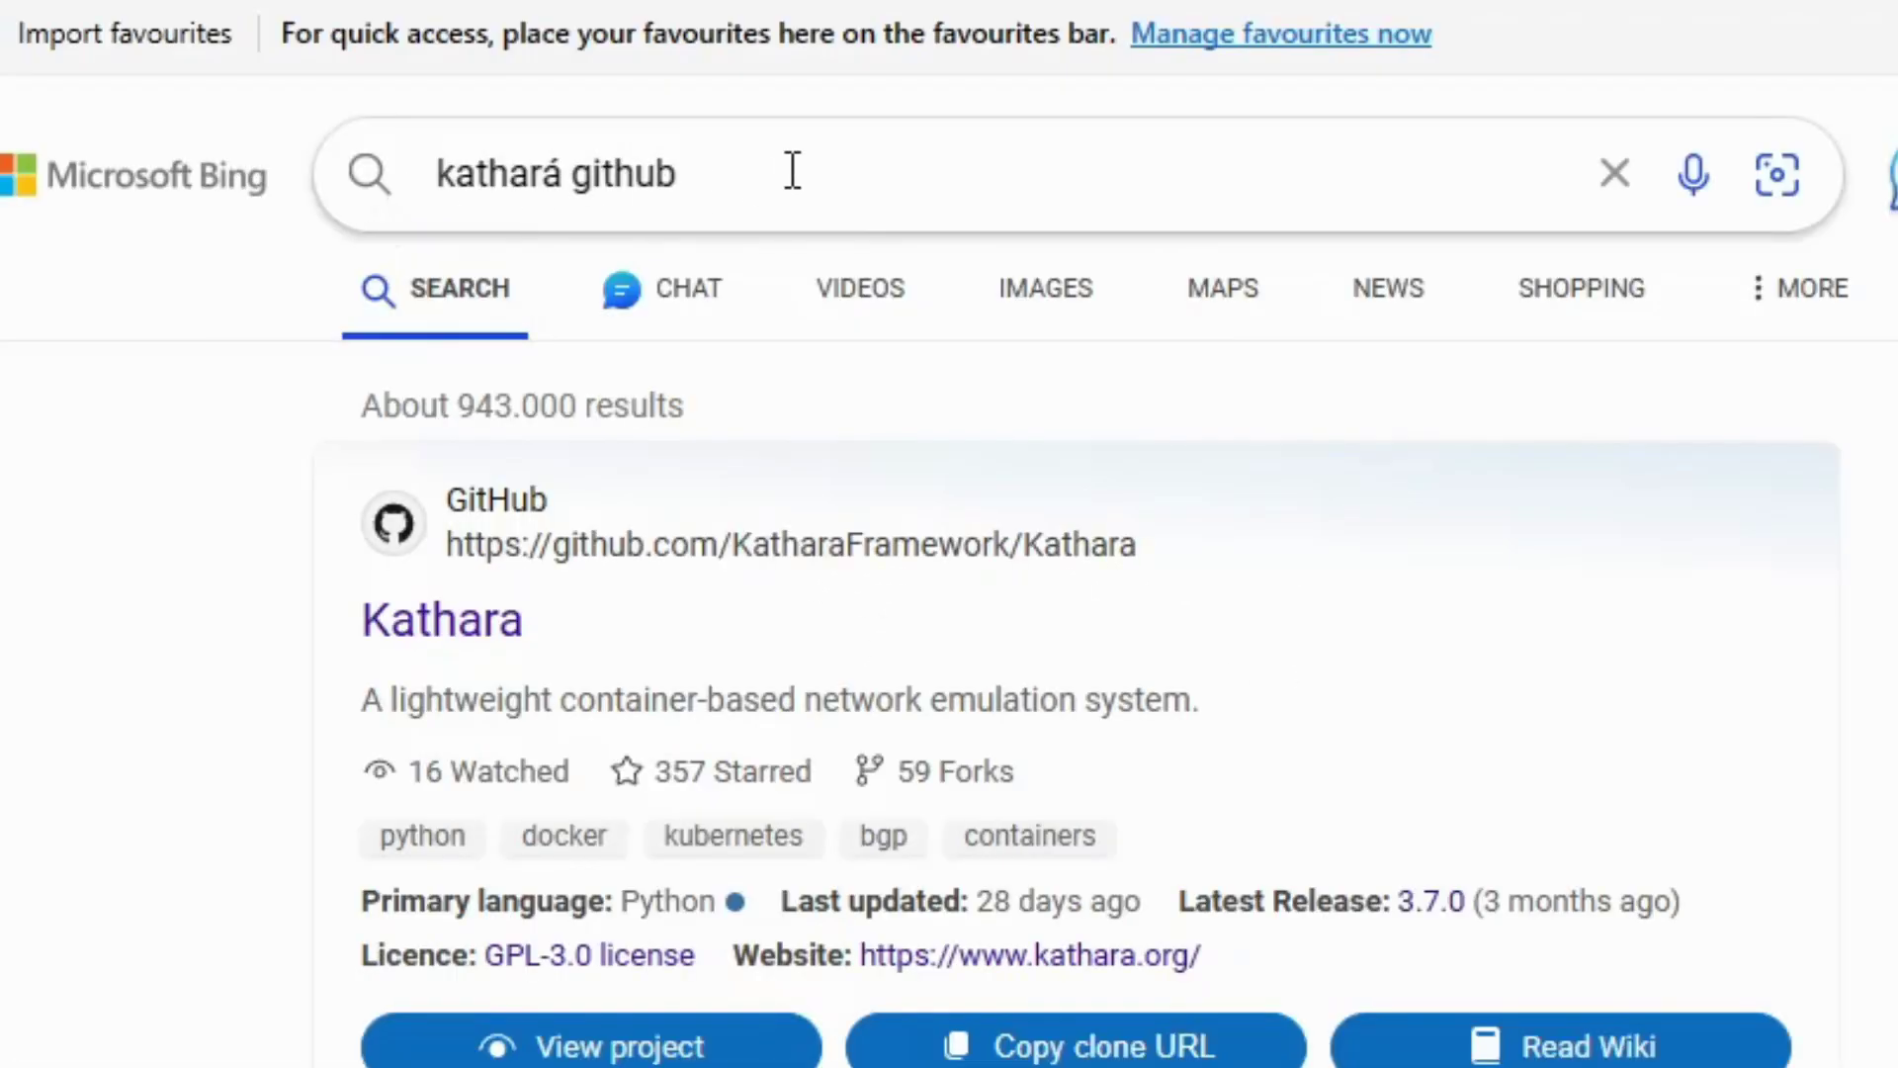
# From the Kathara repository README's External Tools section, follow the net-vis link to net-vis-localhost.
pyautogui.click(442, 633)
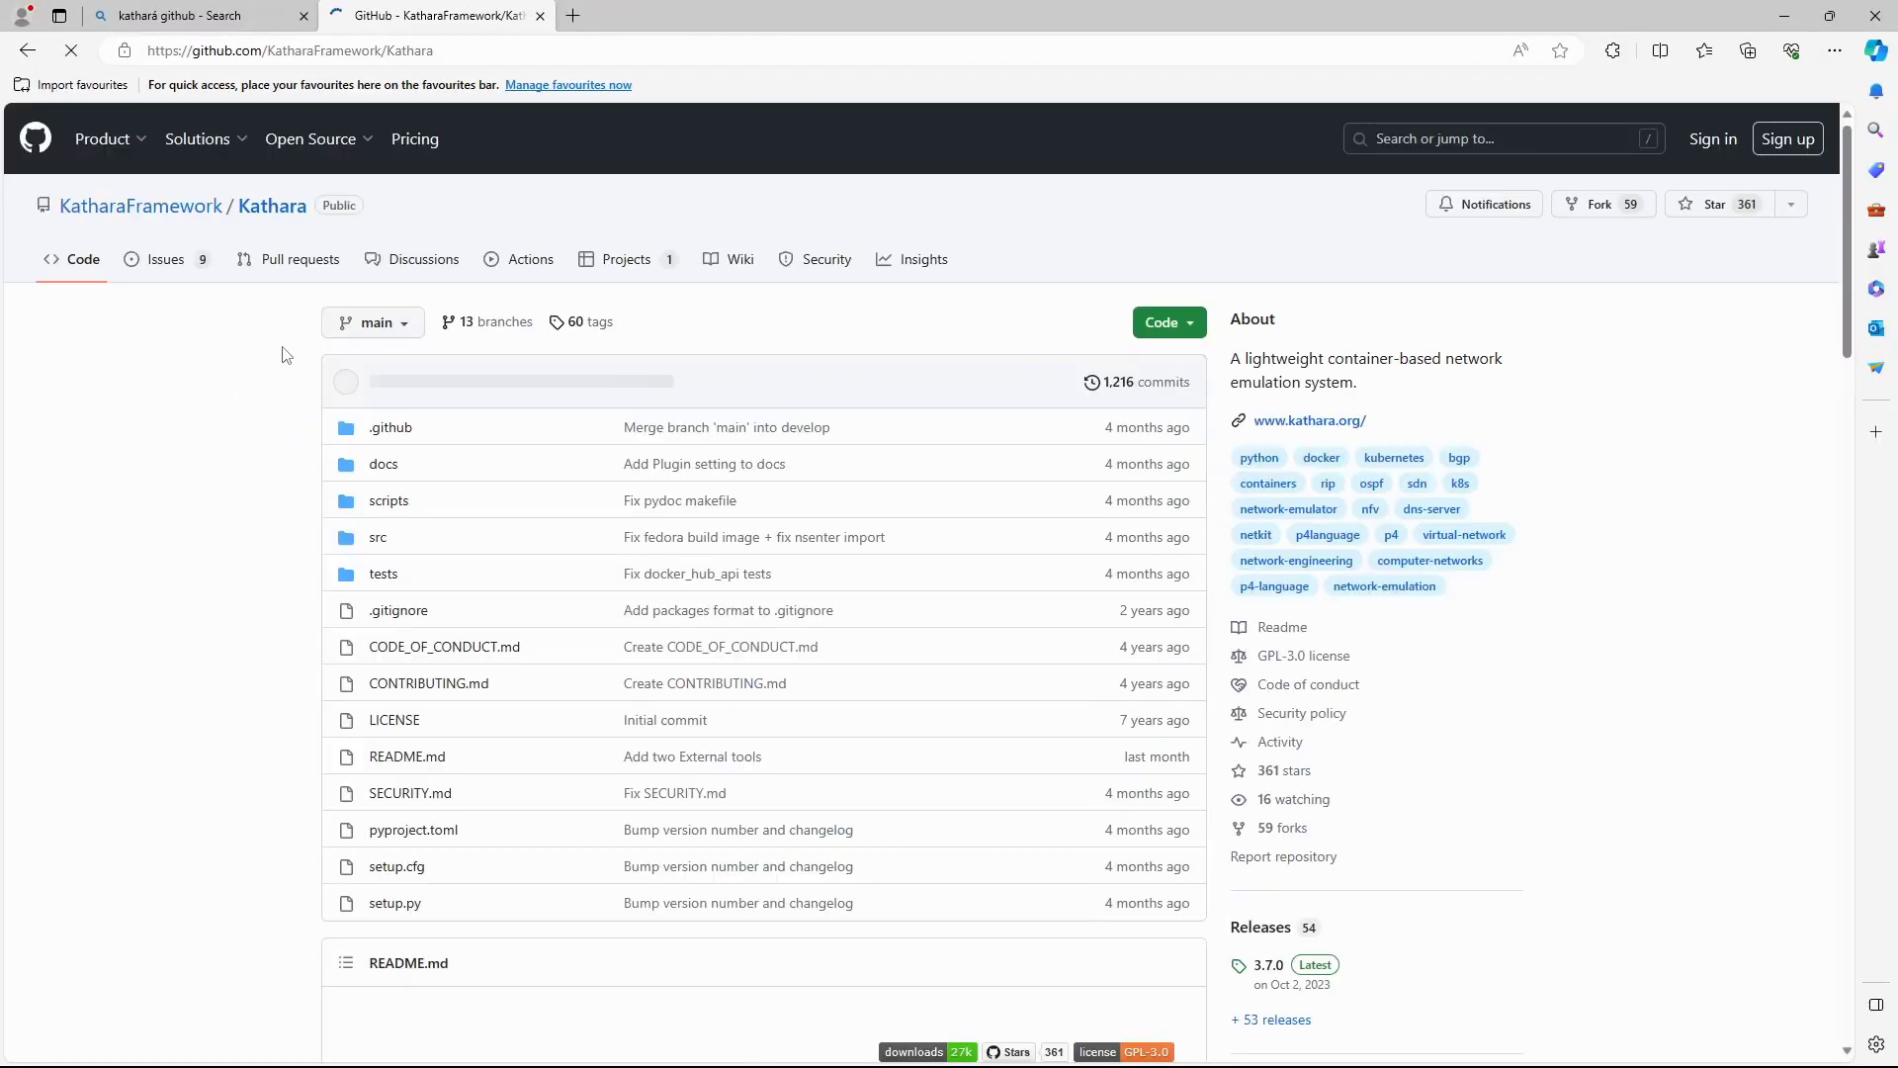
pyautogui.scroll(-5, 267, 415)
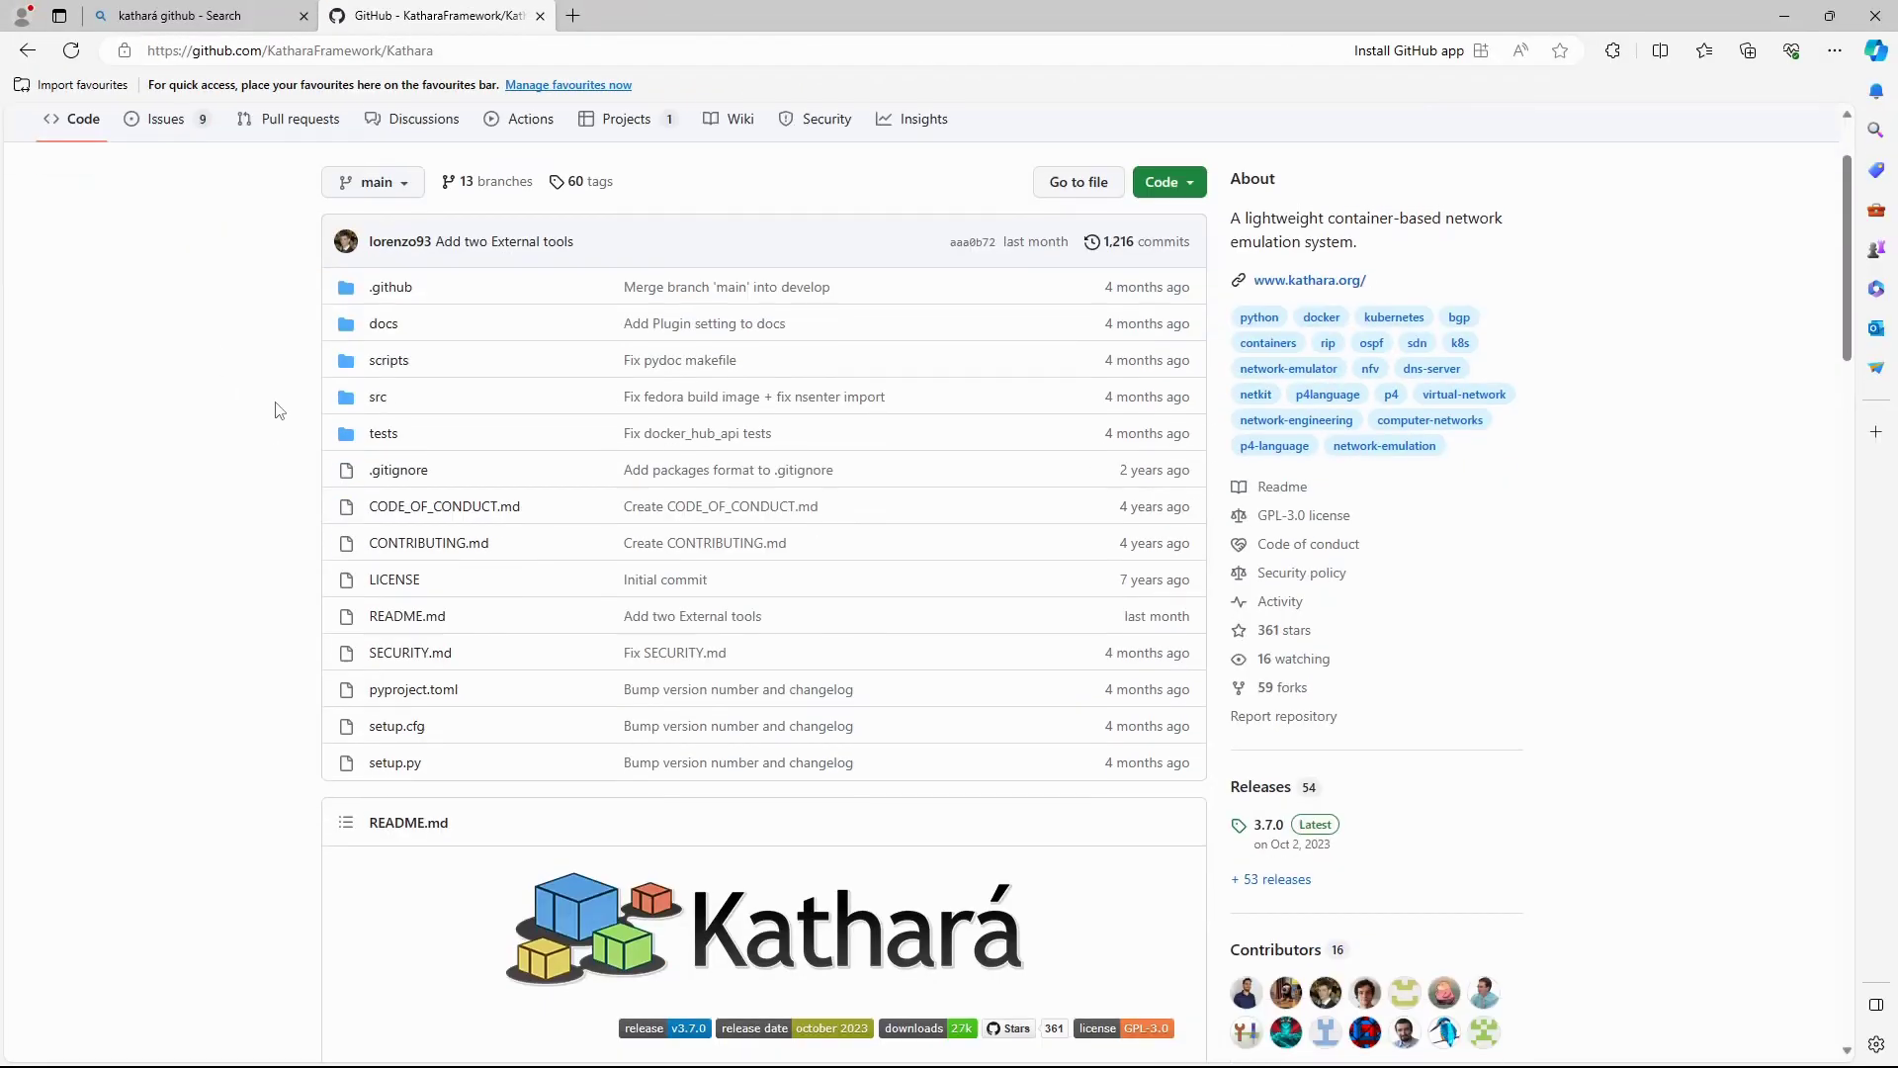
pyautogui.scroll(-2, 265, 417)
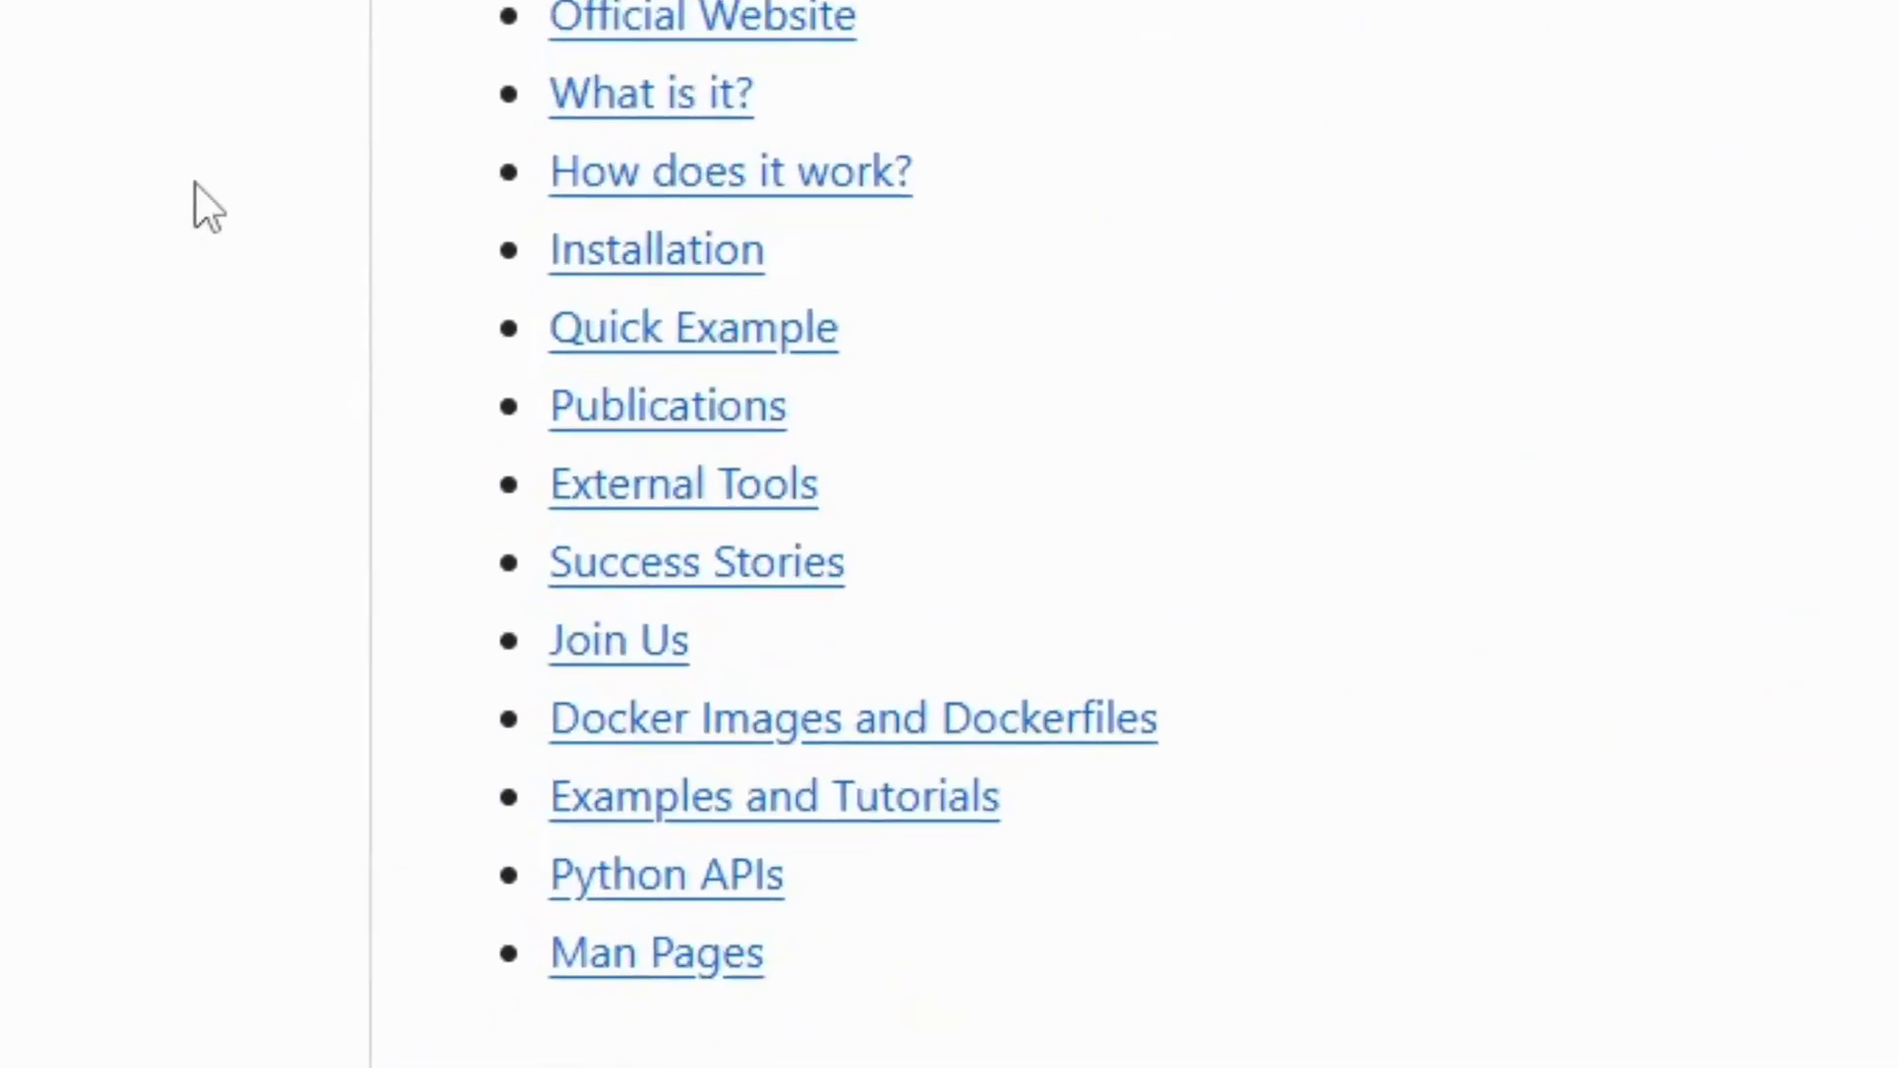
pyautogui.click(698, 477)
pyautogui.scroll(1, 721, 514)
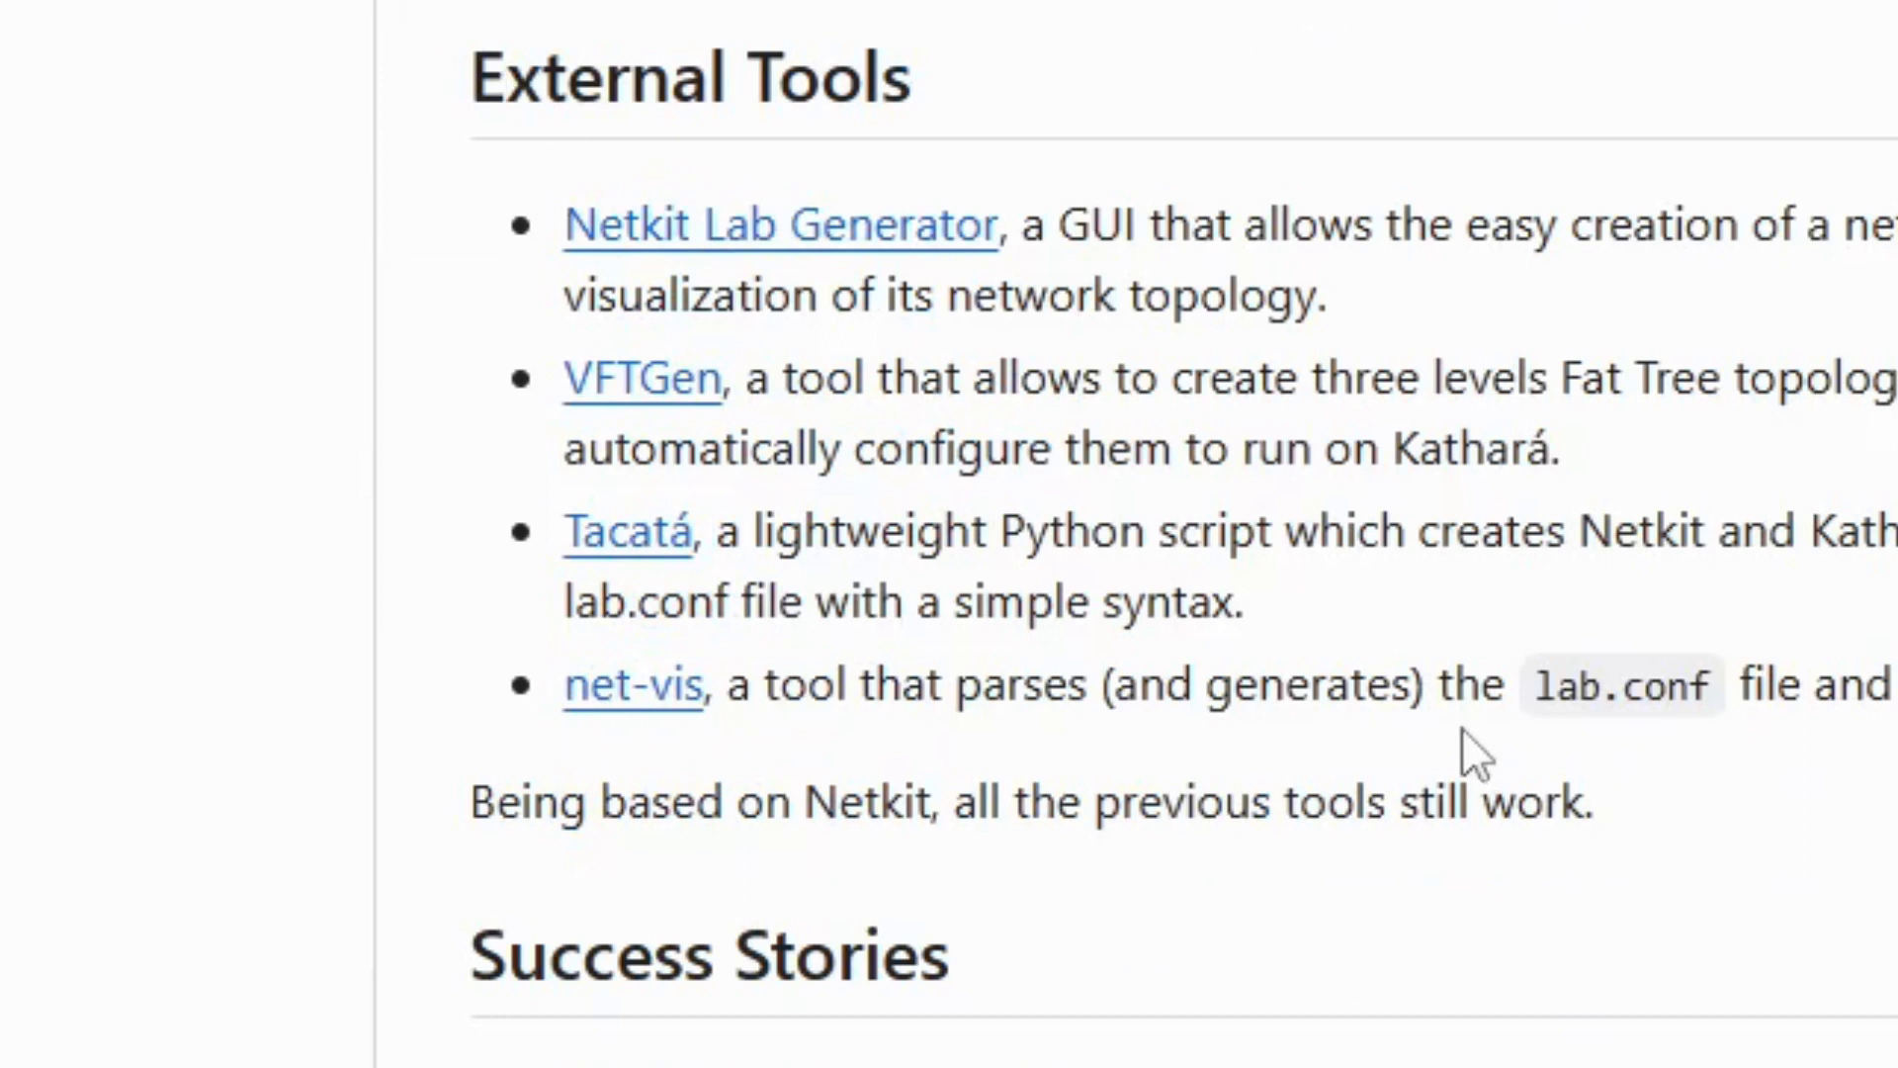
pyautogui.click(628, 704)
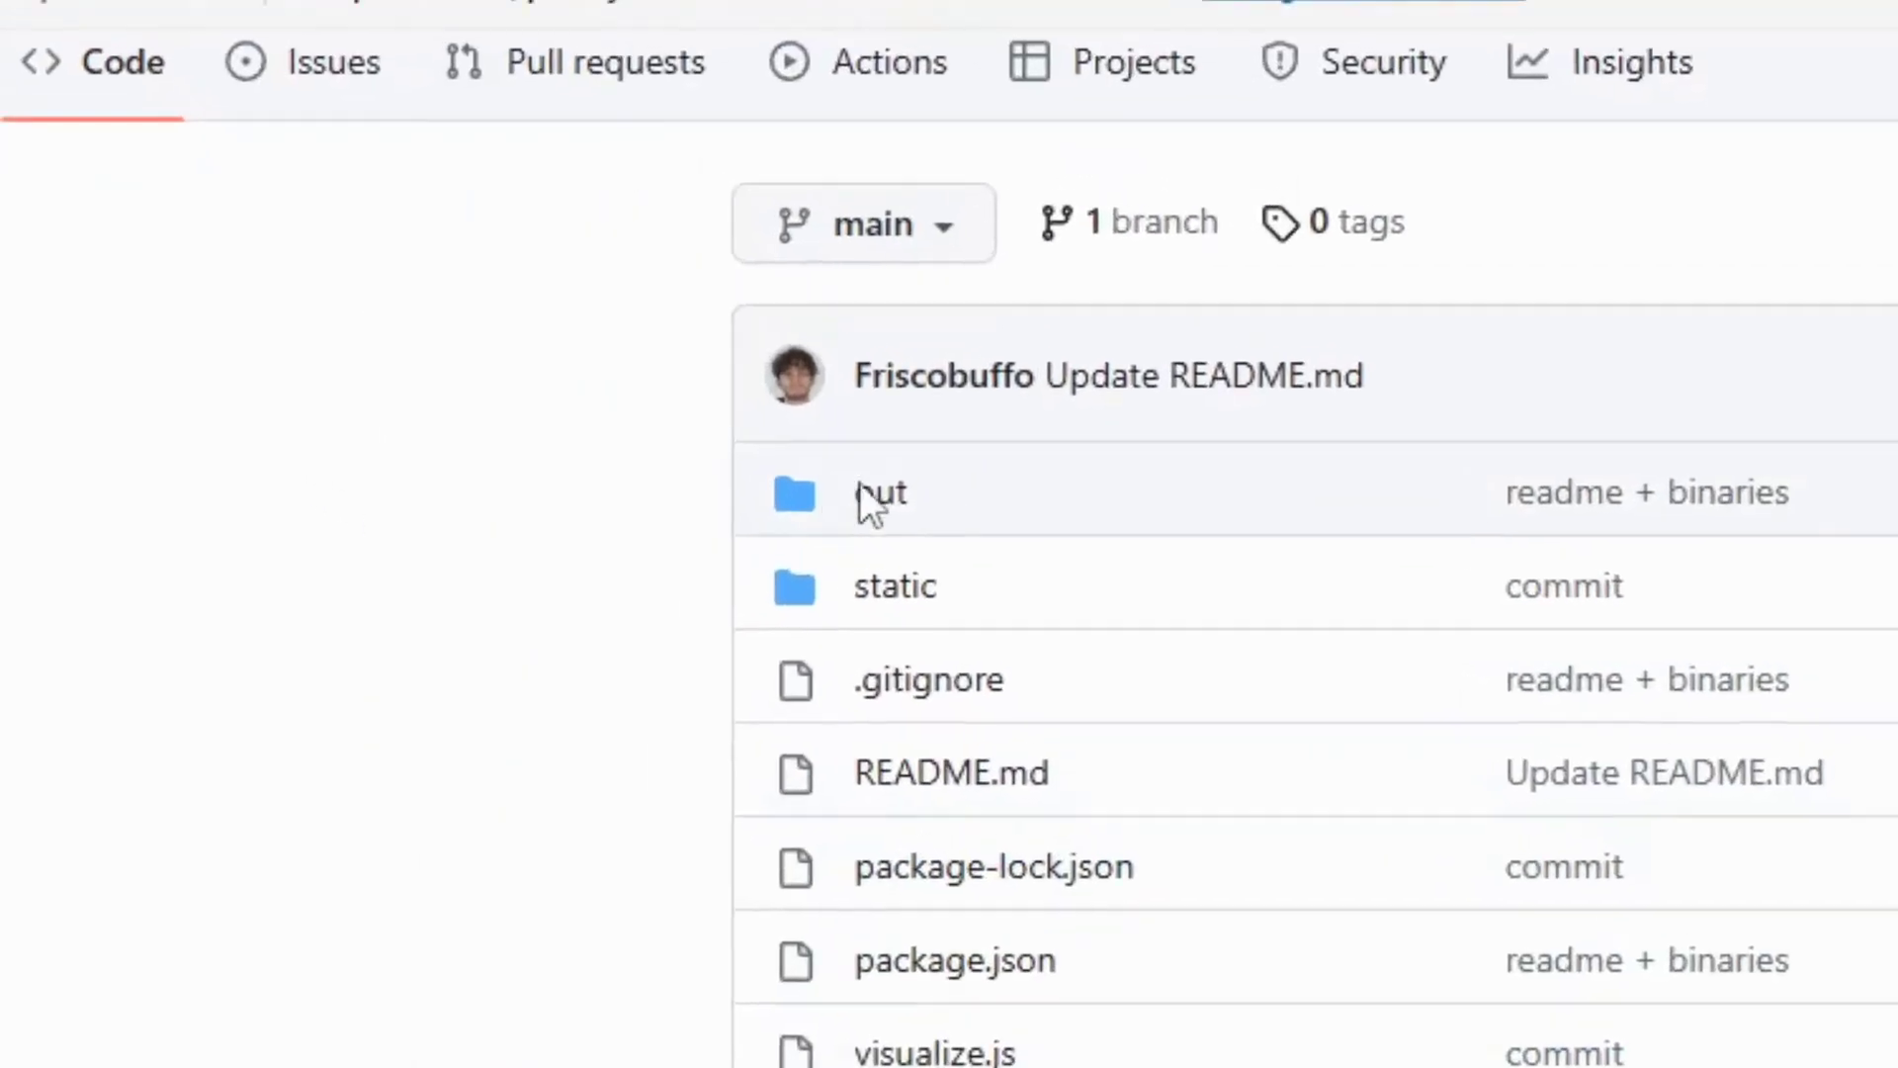
# Download the raw net-vis-localhost-win.exe file from the repository's out folder.
pyautogui.click(935, 542)
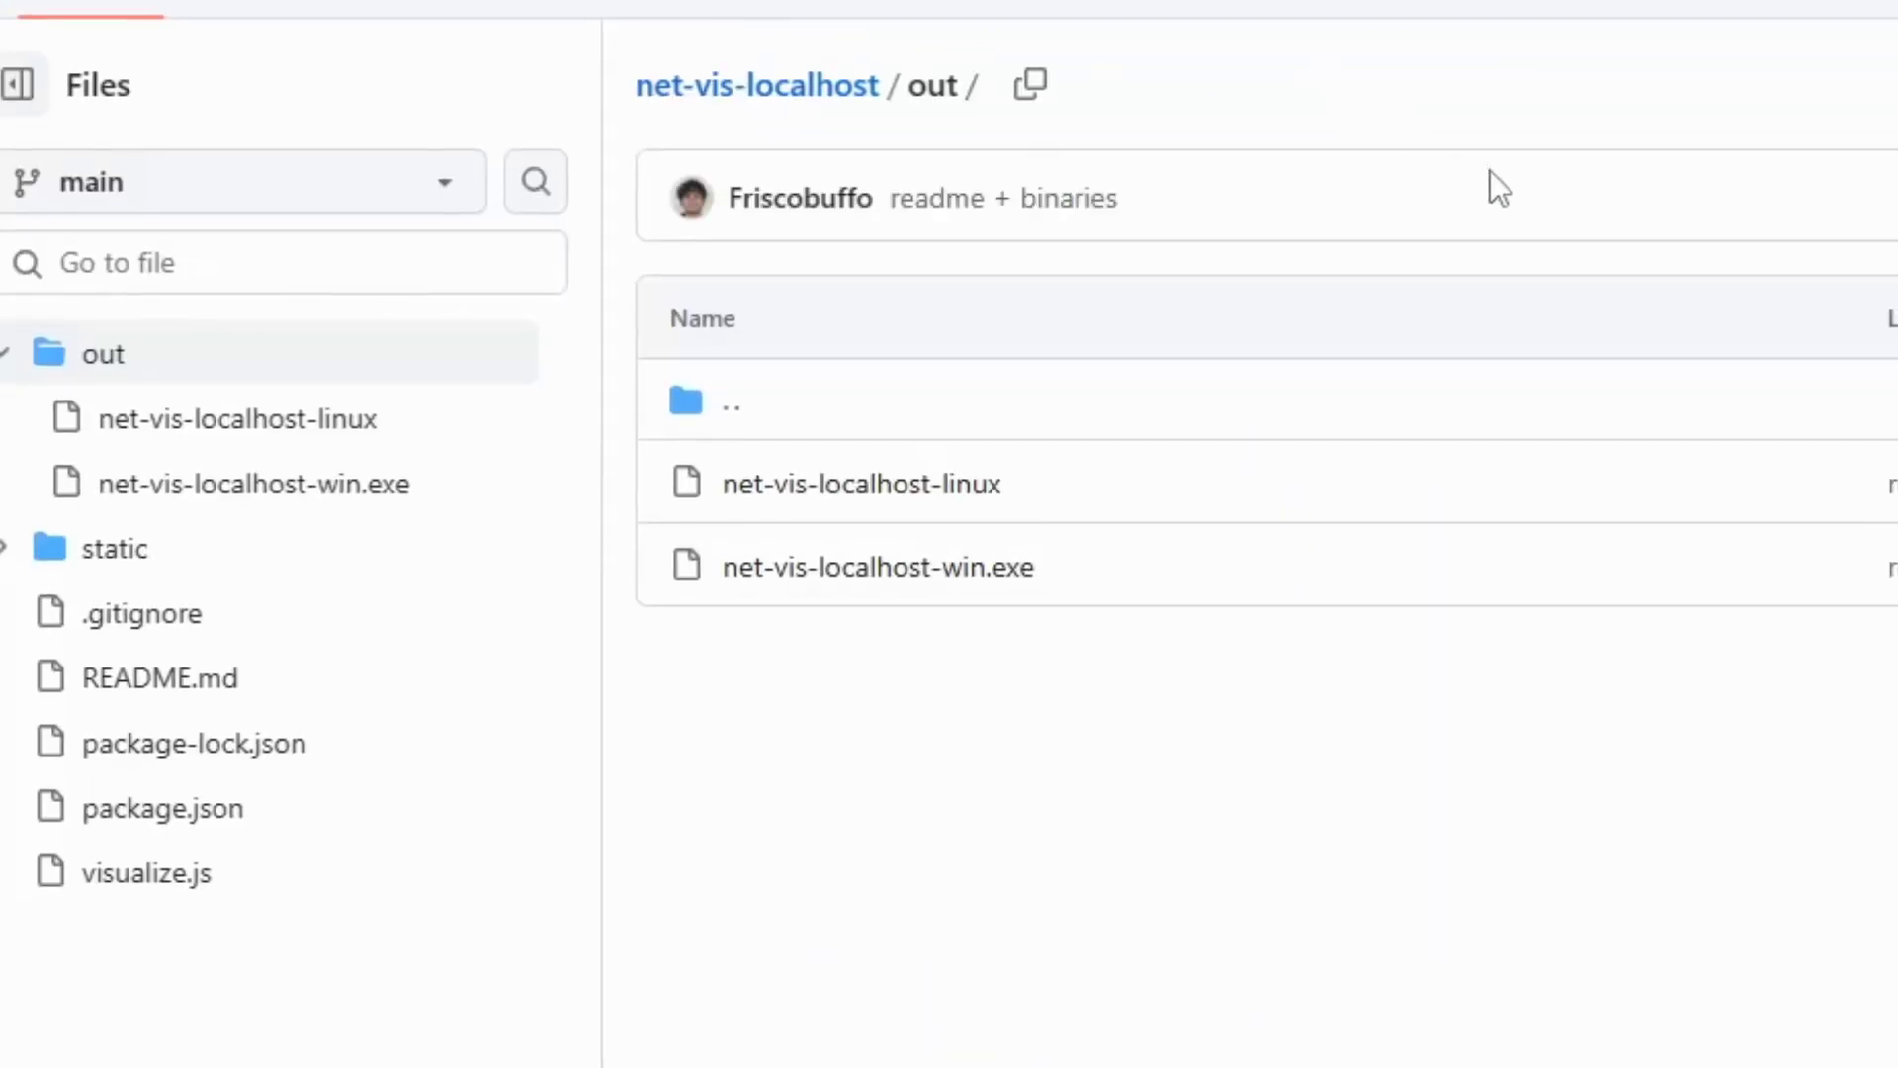
pyautogui.click(850, 567)
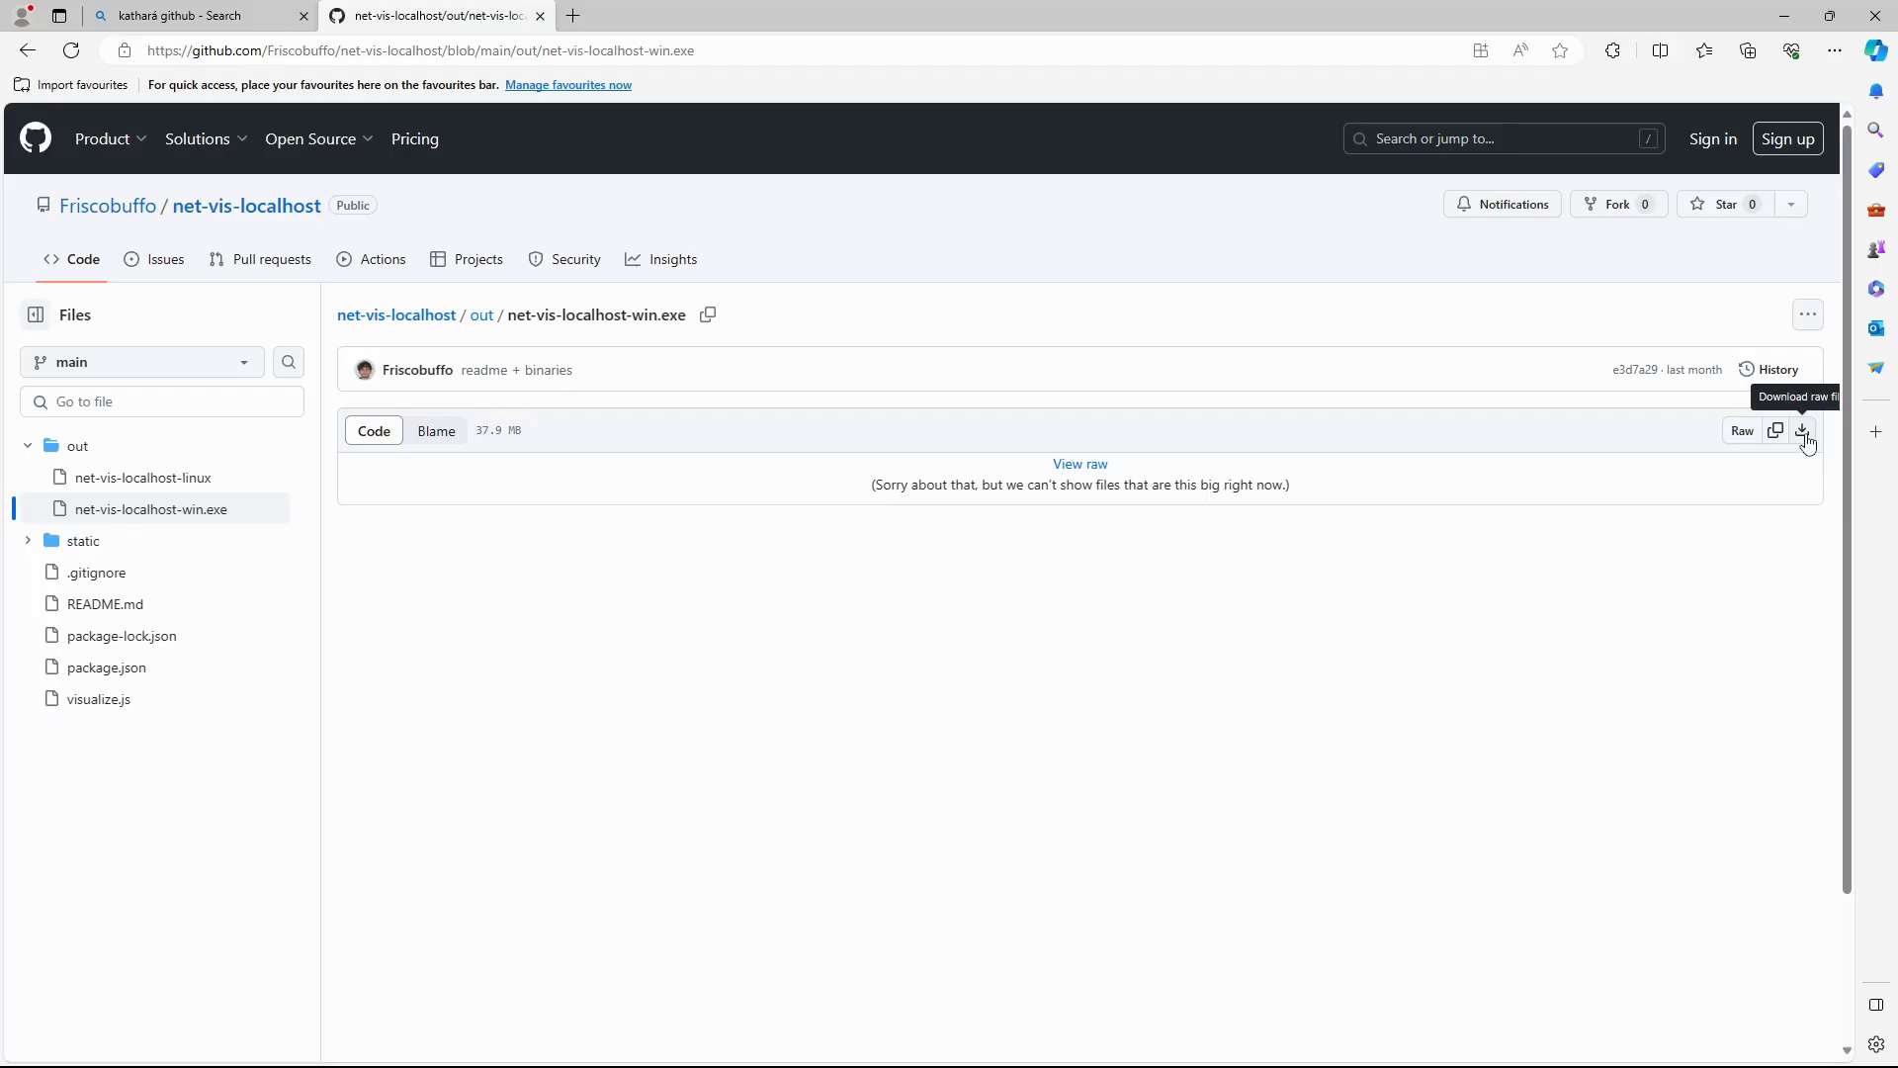
pyautogui.click(1804, 435)
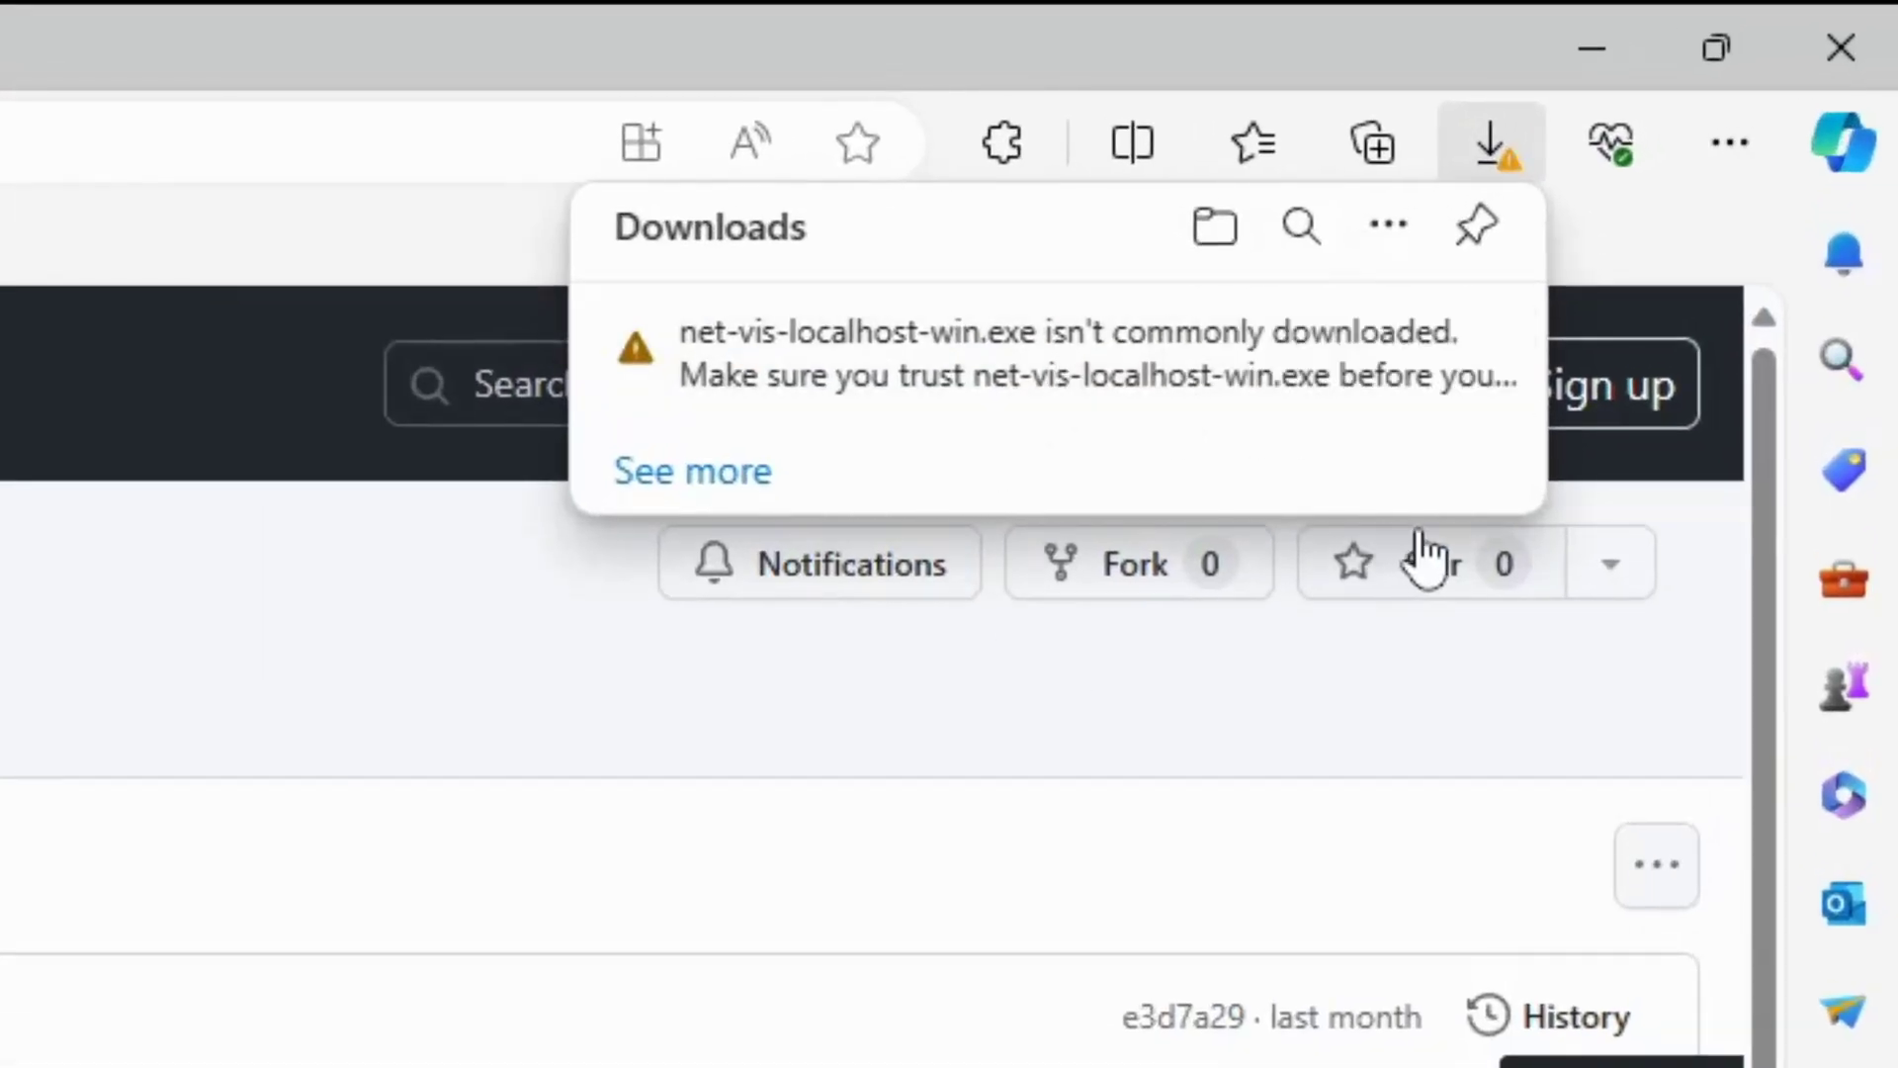
# Keep the flagged net-vis-localhost-win.exe download despite the SmartScreen warning.
pyautogui.click(1451, 358)
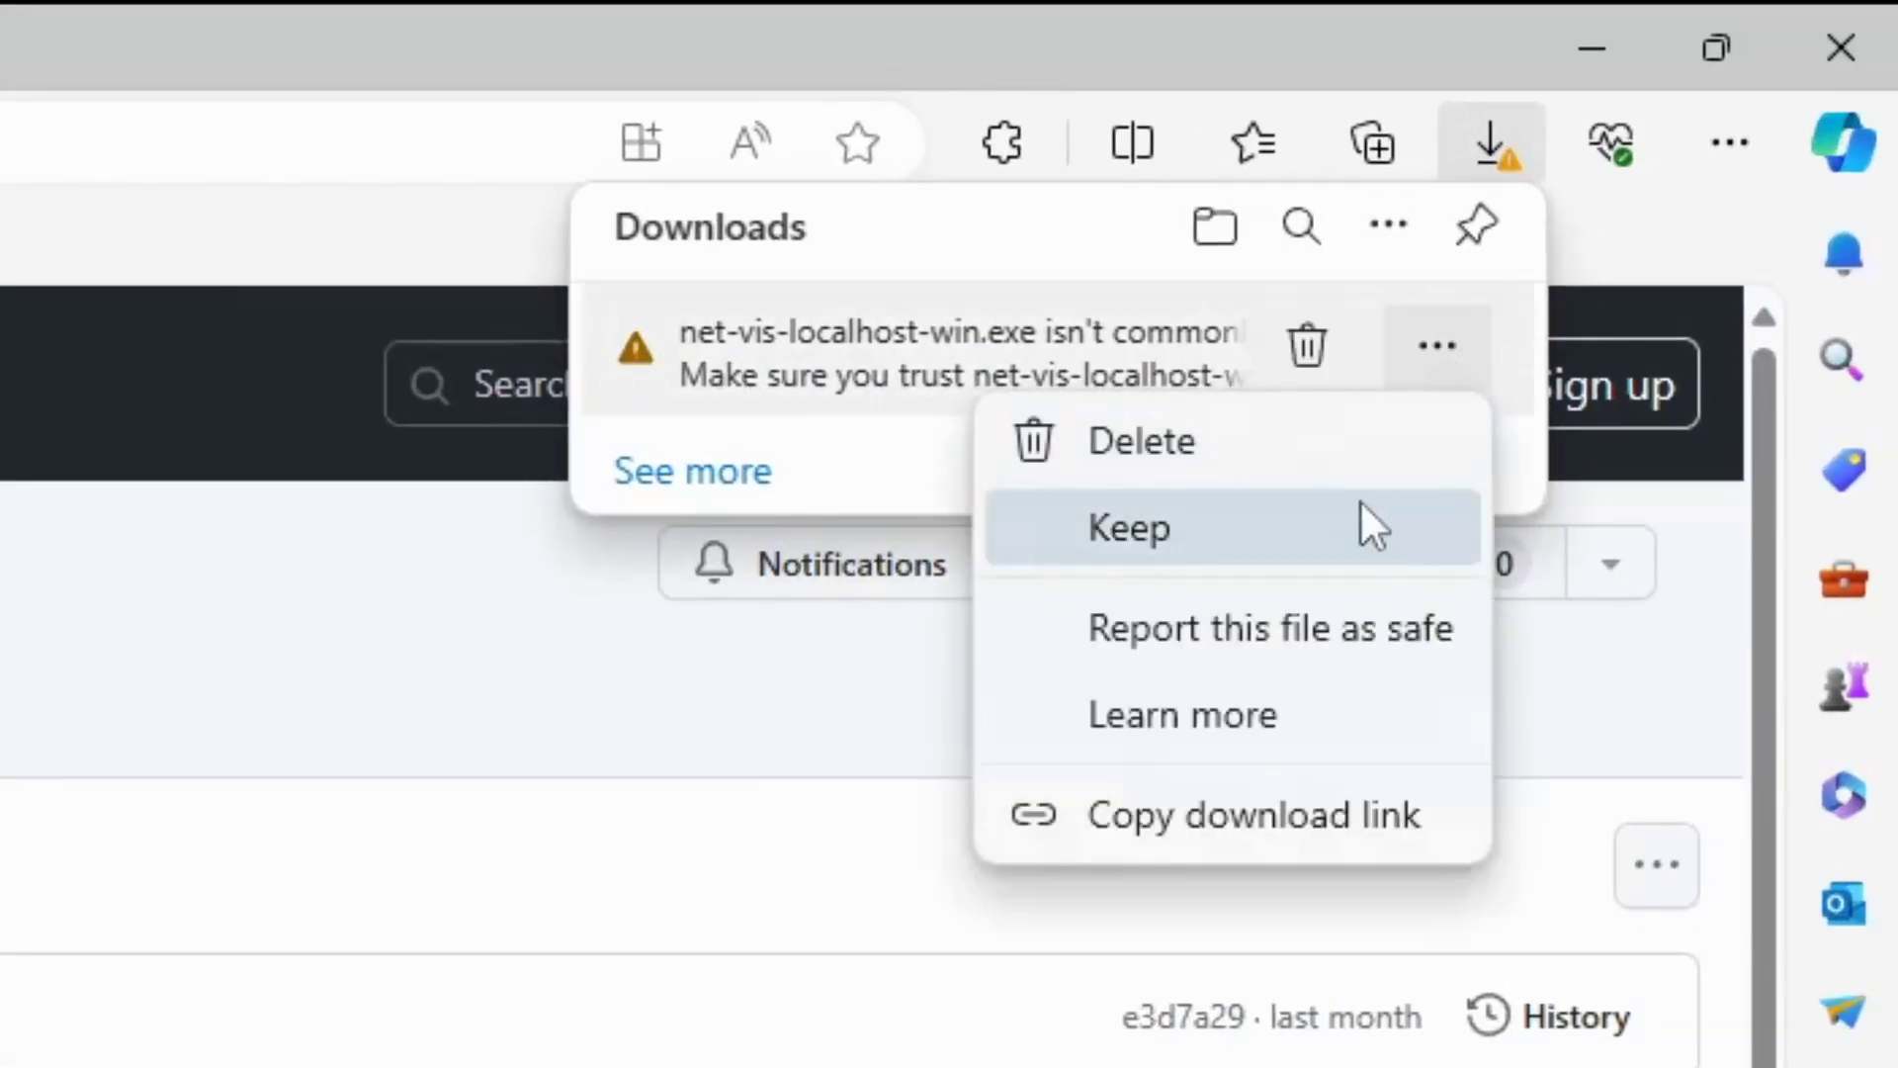
pyautogui.click(1364, 529)
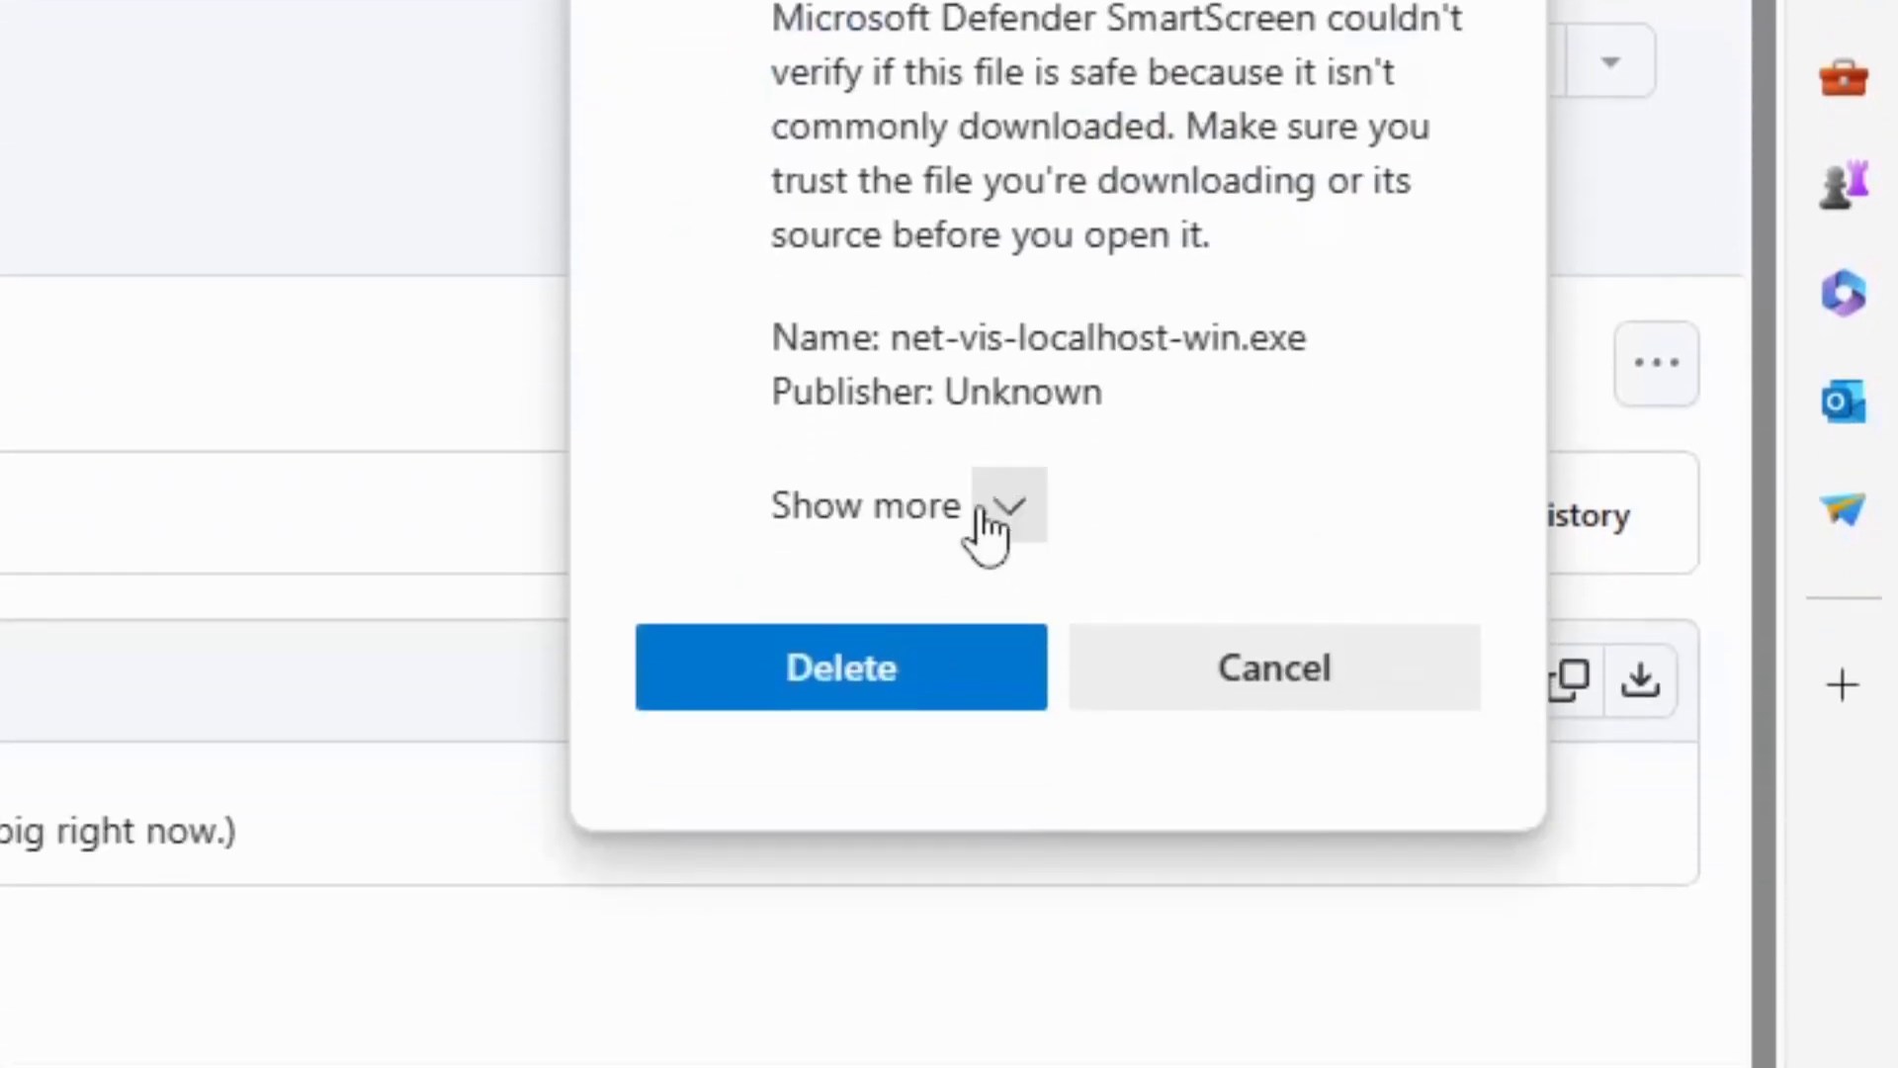
pyautogui.click(988, 504)
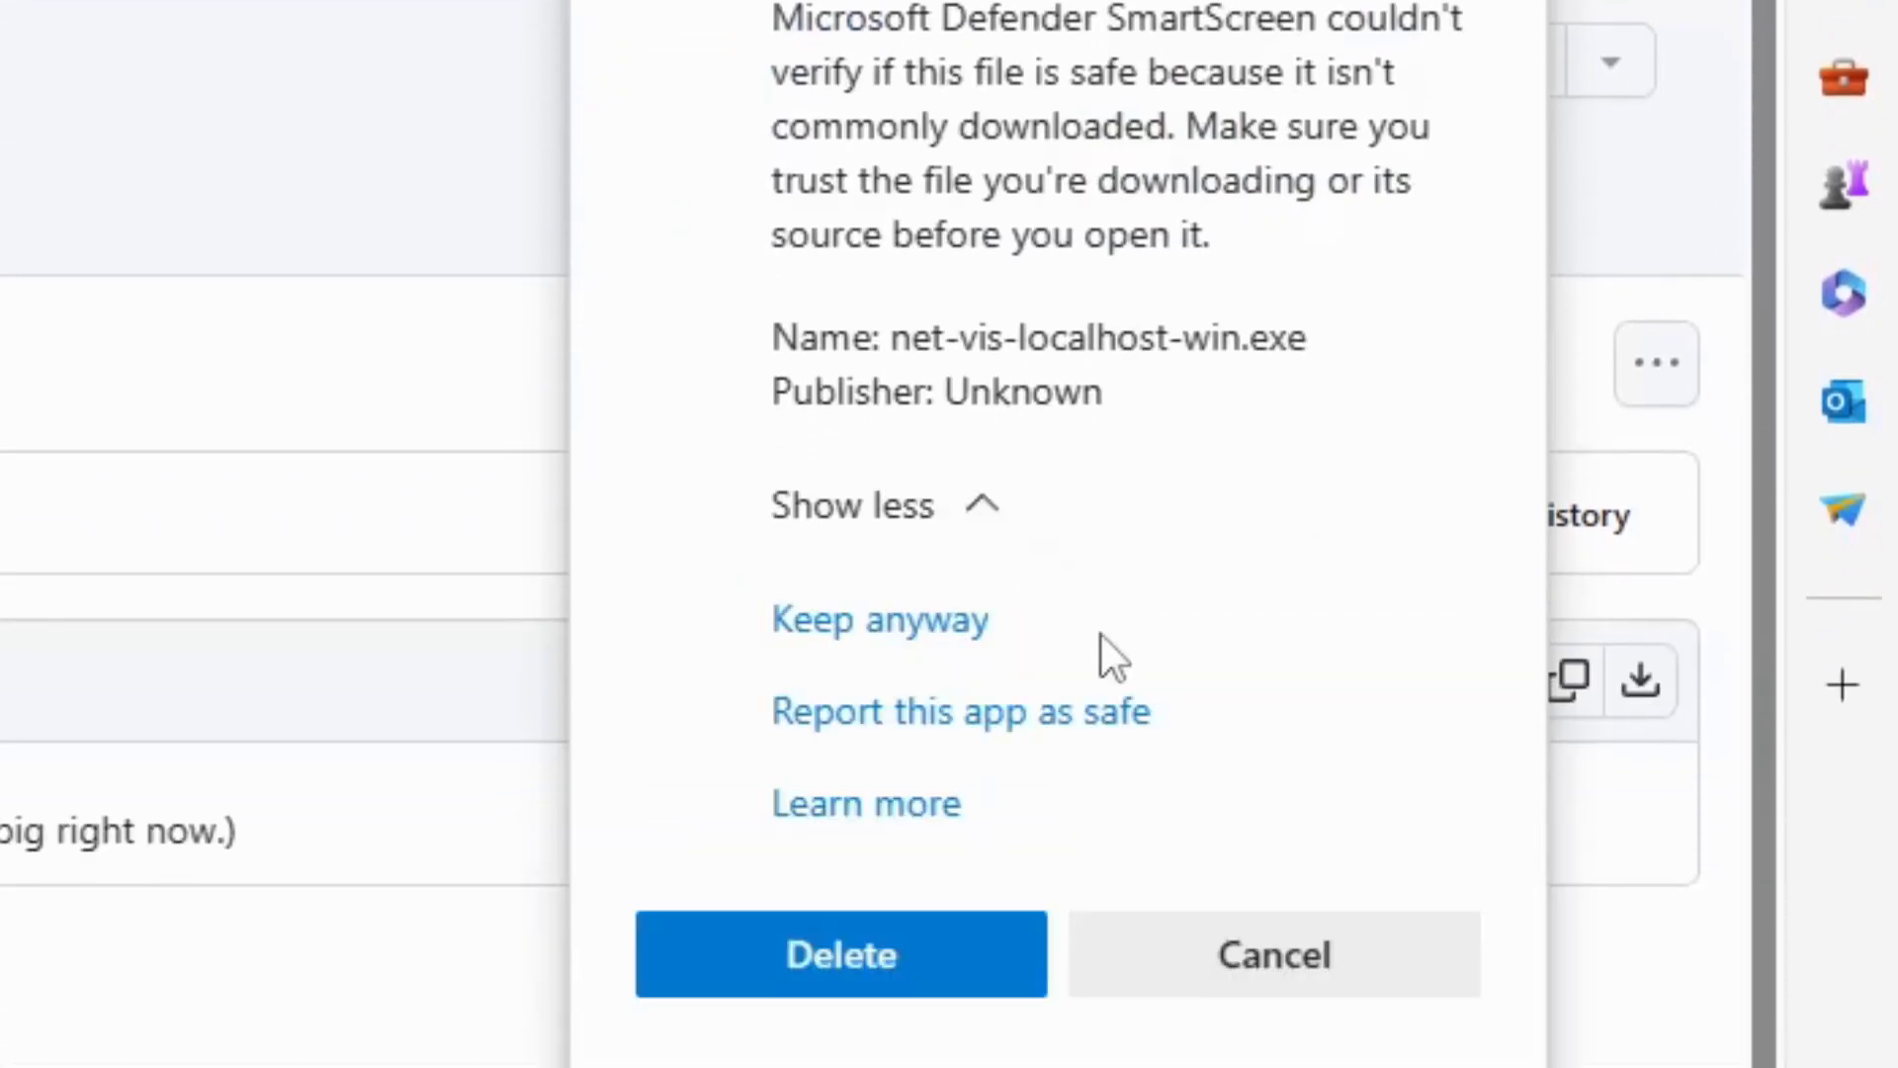
pyautogui.click(914, 621)
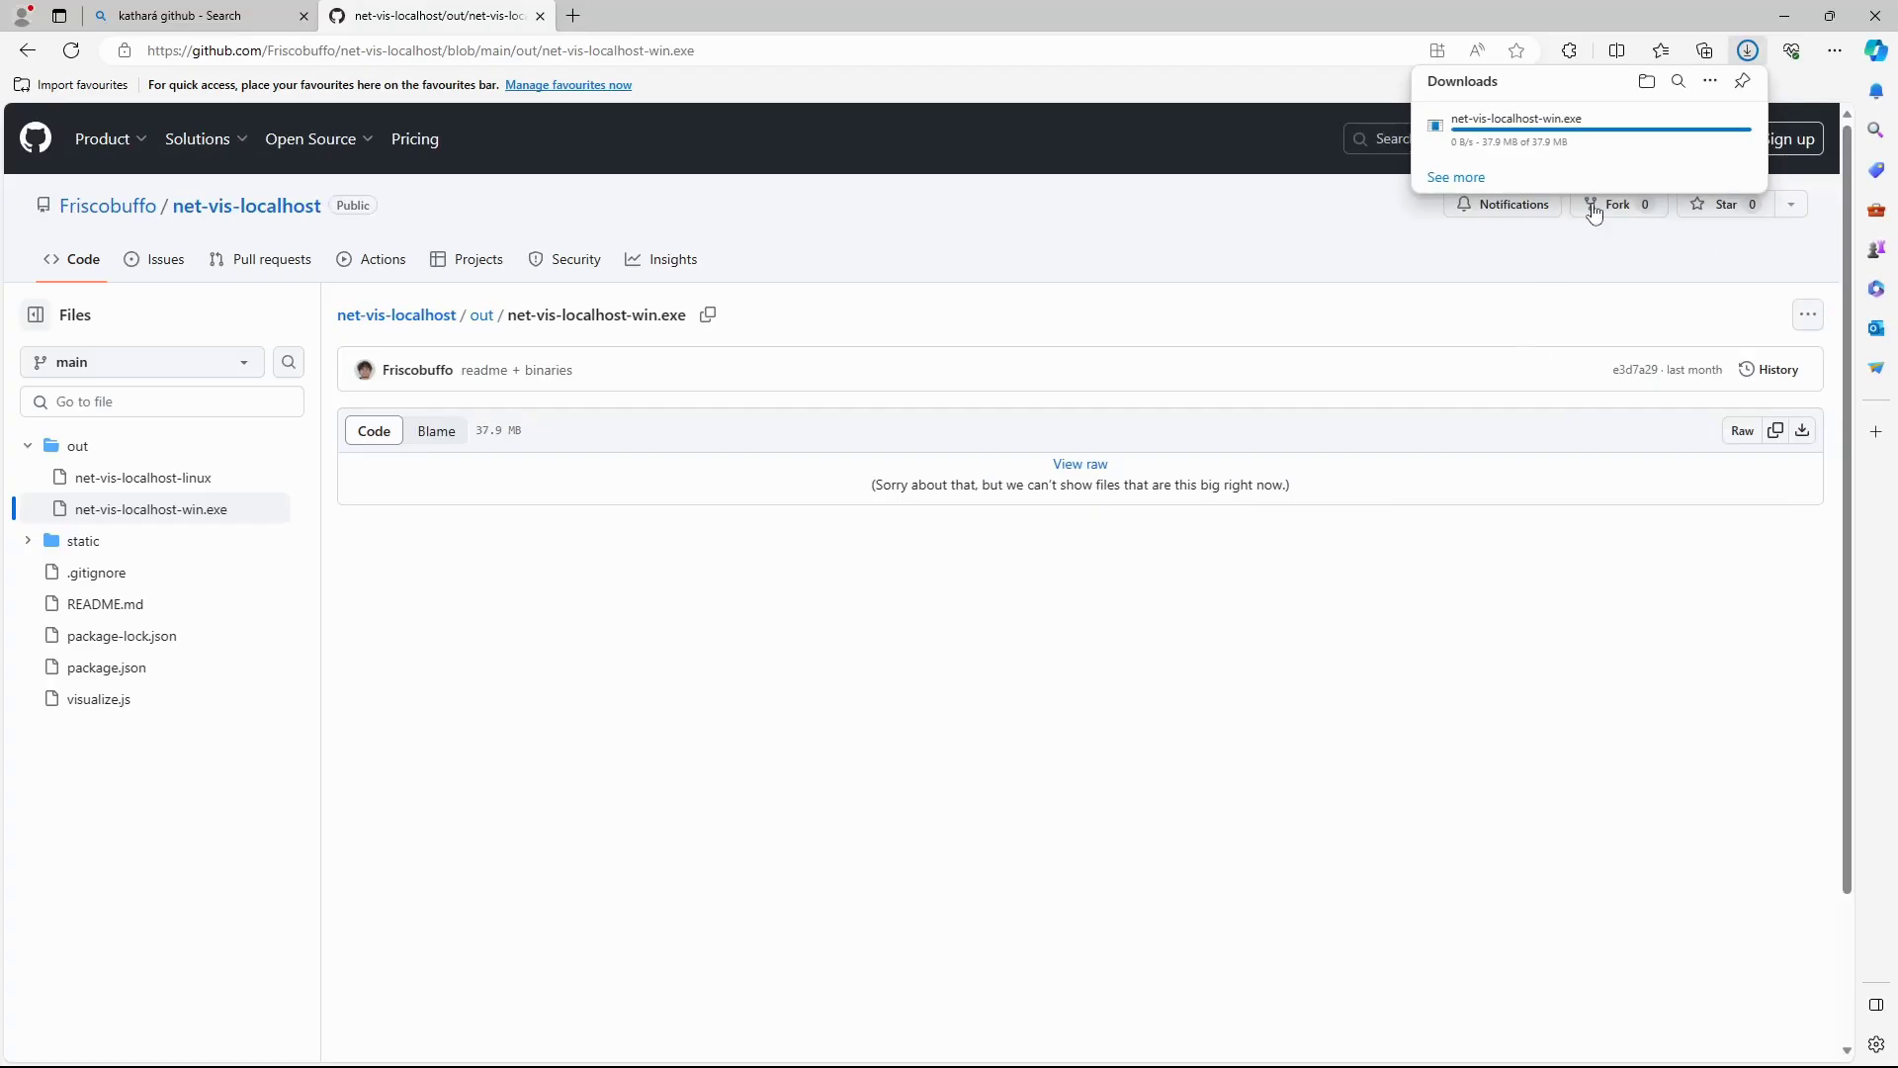
# Search Bing for 'notepad++'.
pyautogui.moveTo(1653, 144)
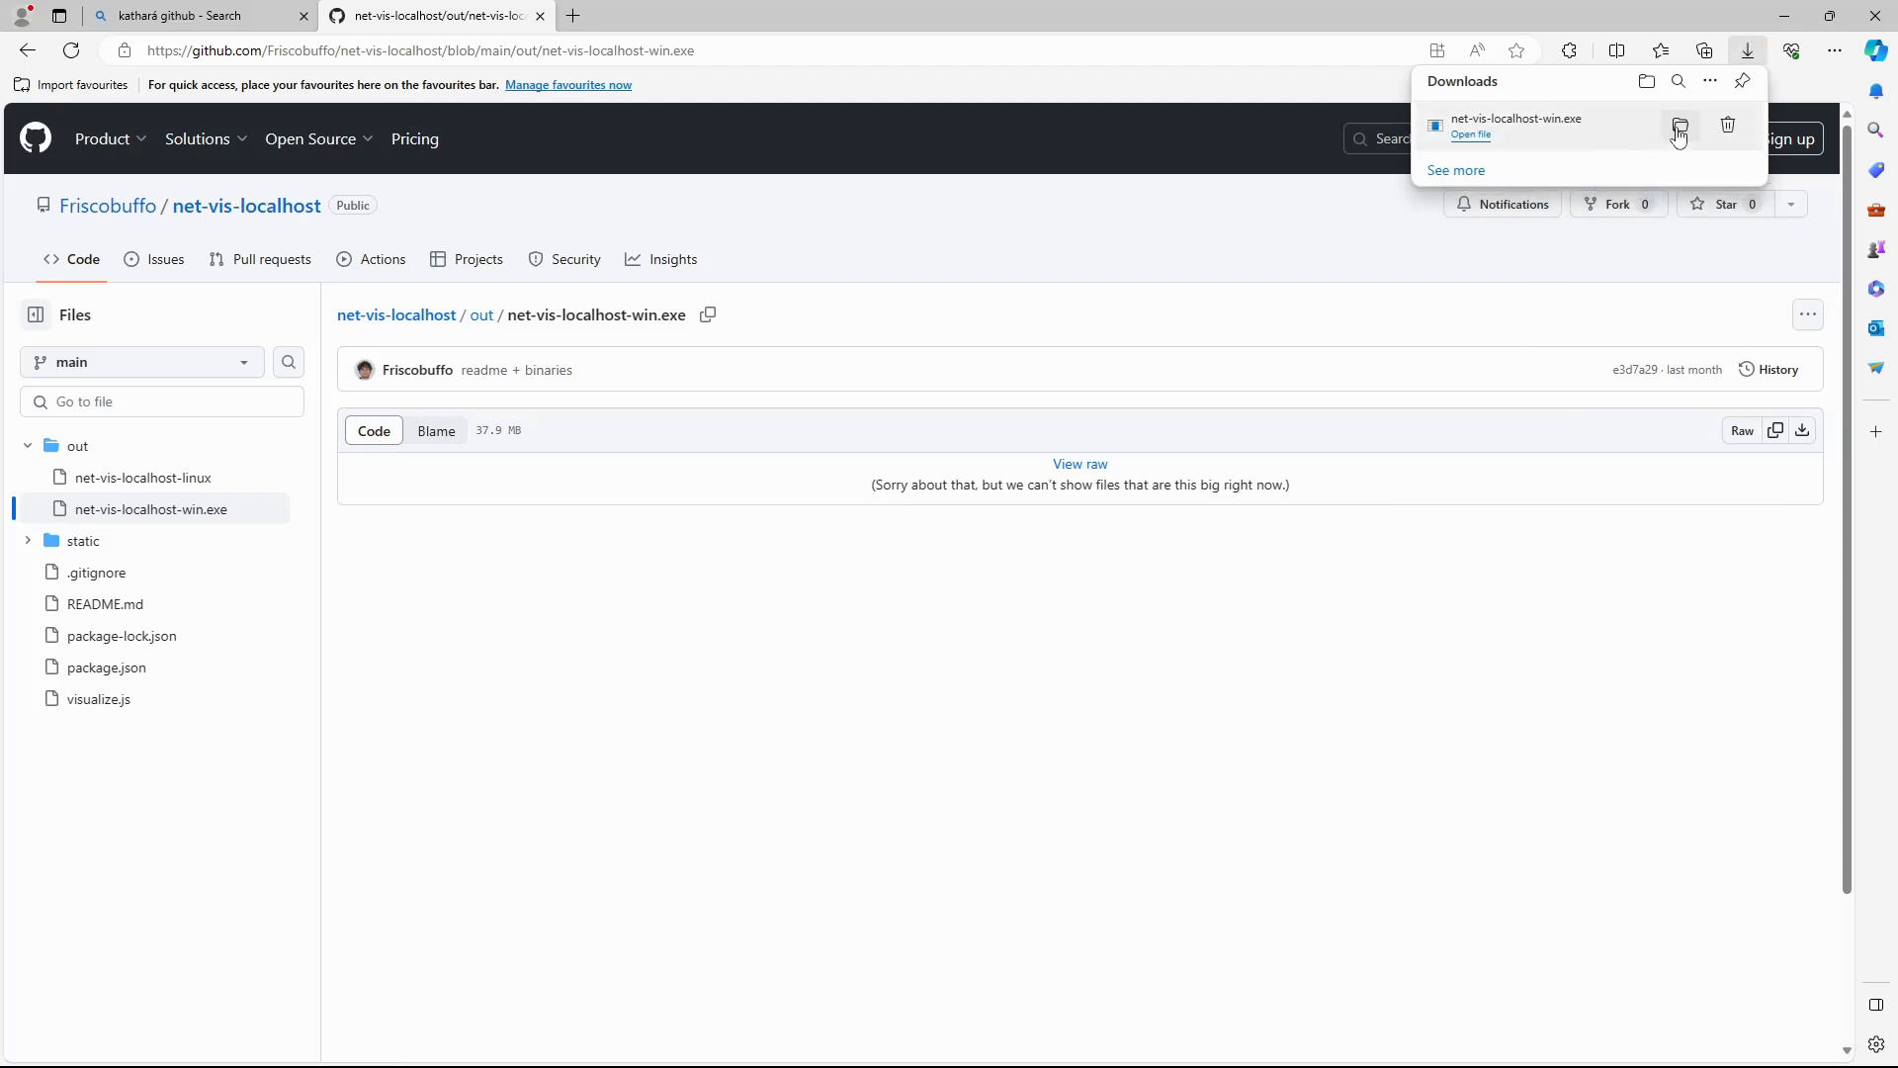
pyautogui.click(173, 8)
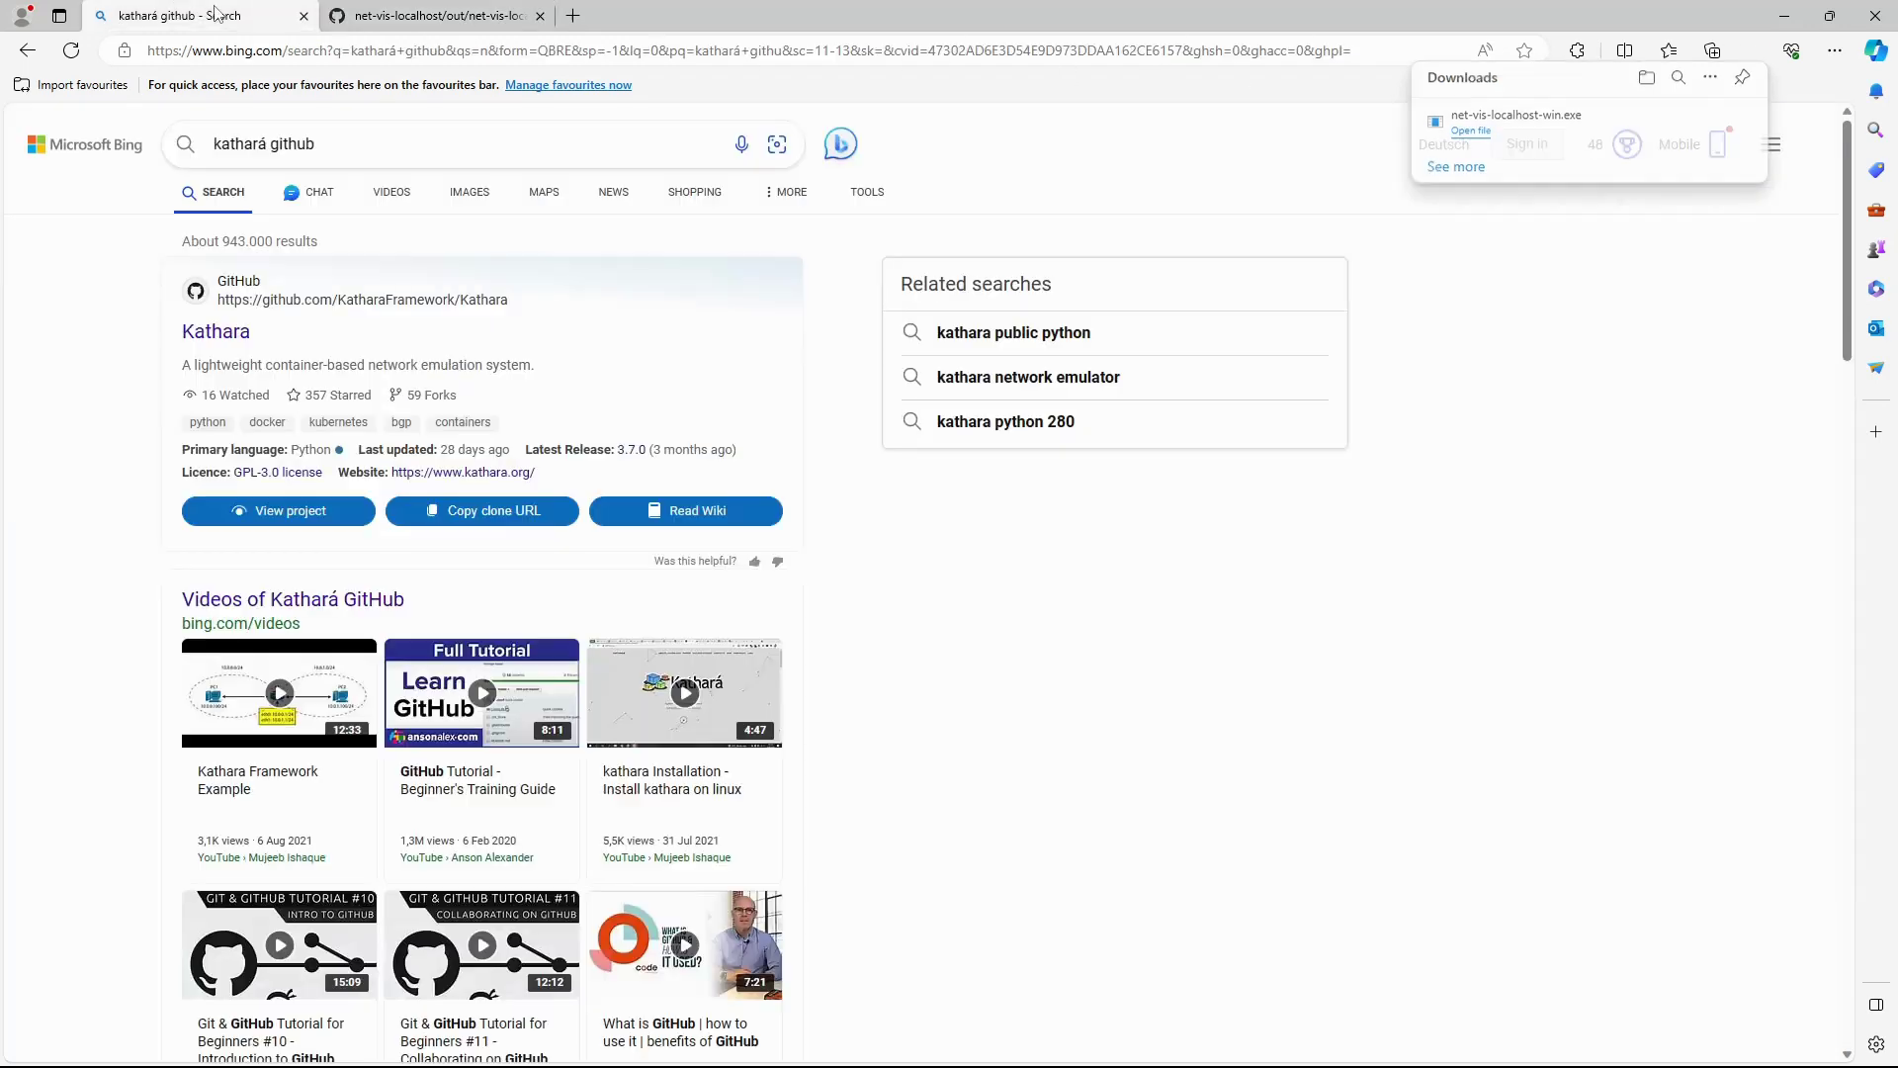
pyautogui.click(381, 150)
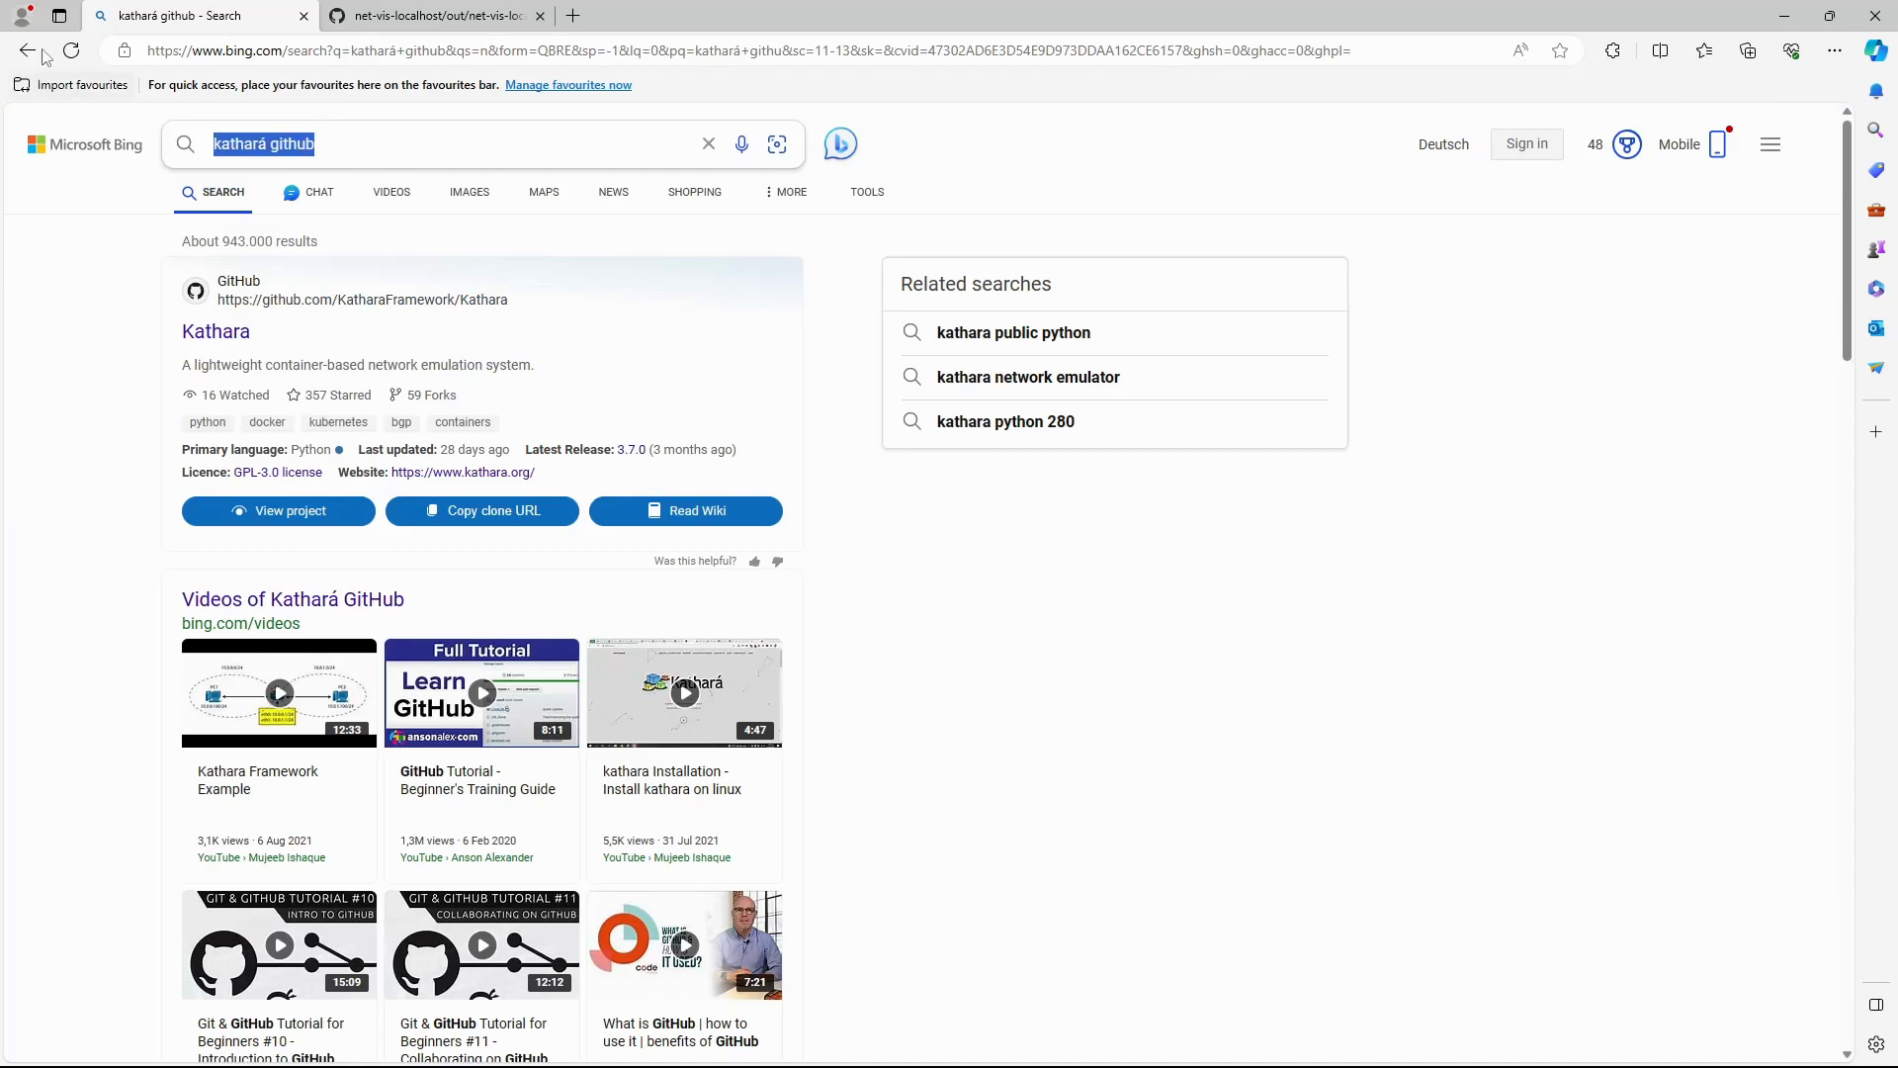
pyautogui.write('notepad++')
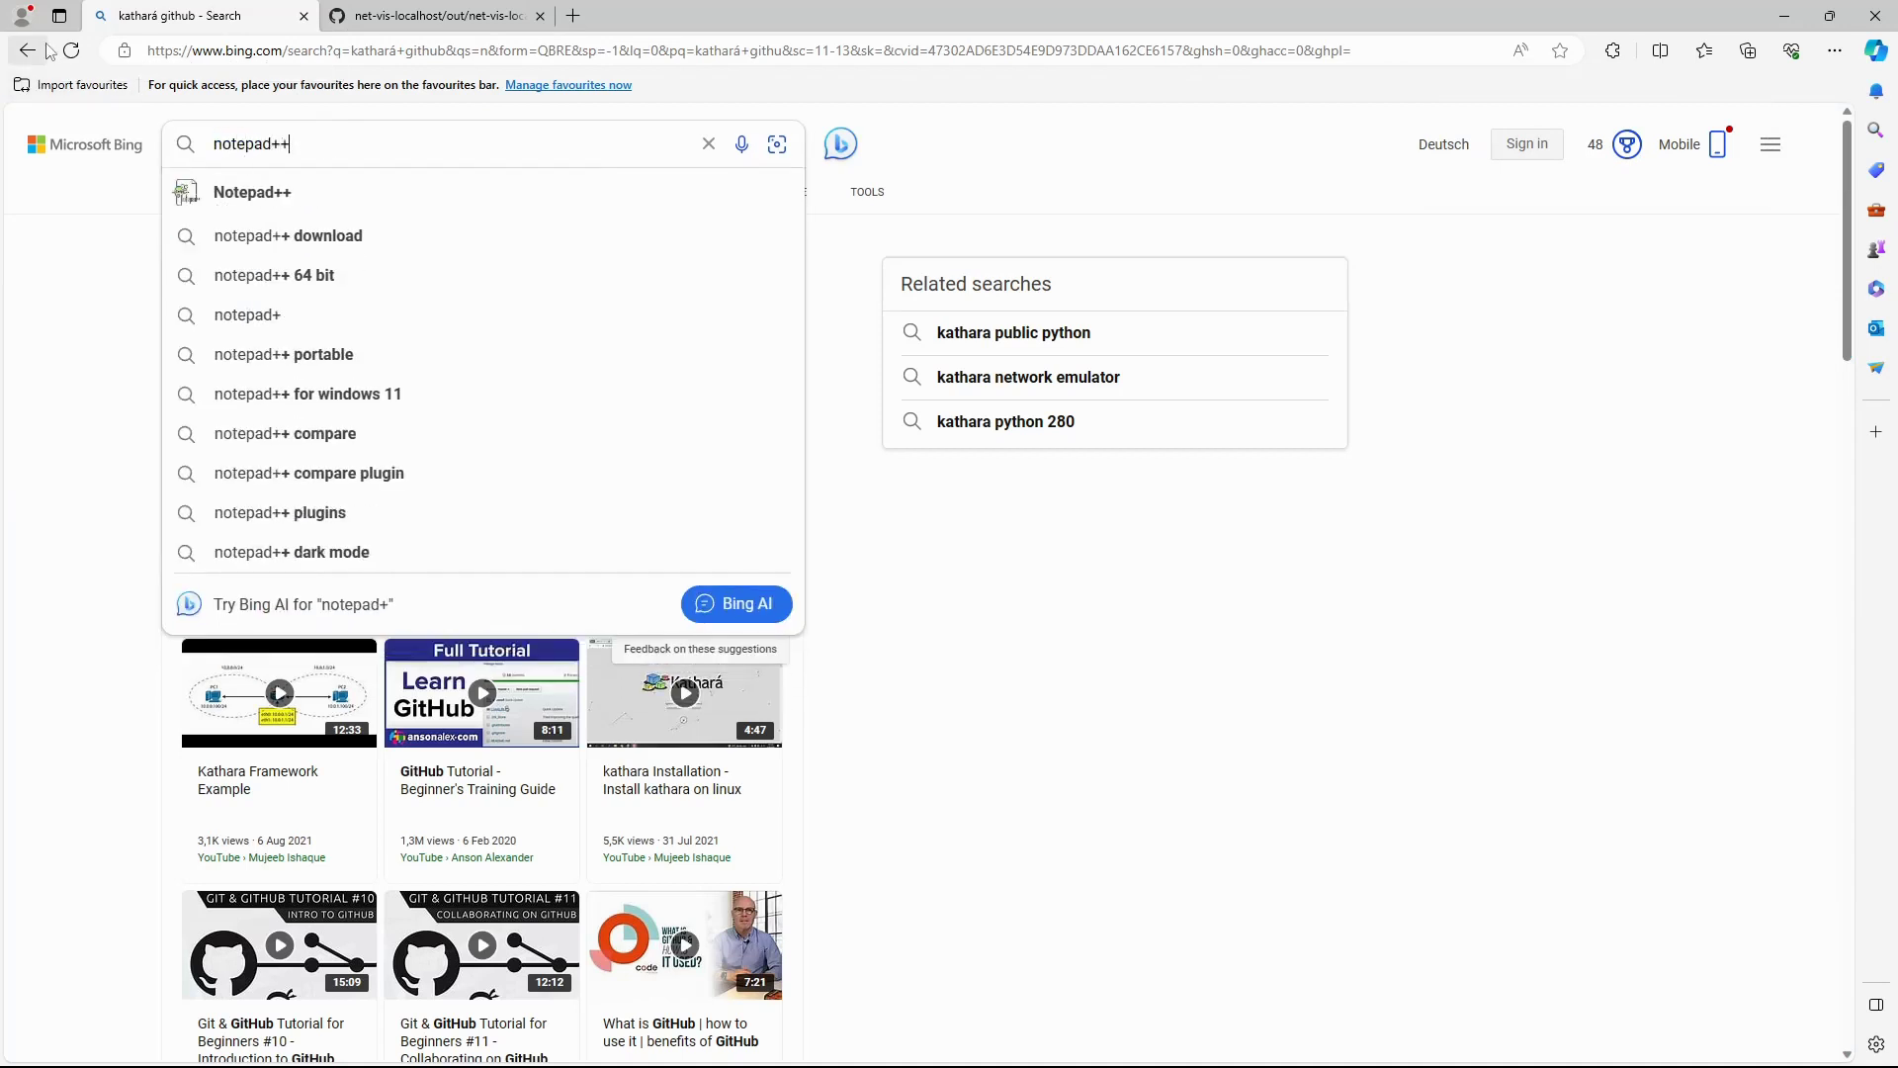
pyautogui.press('Return')
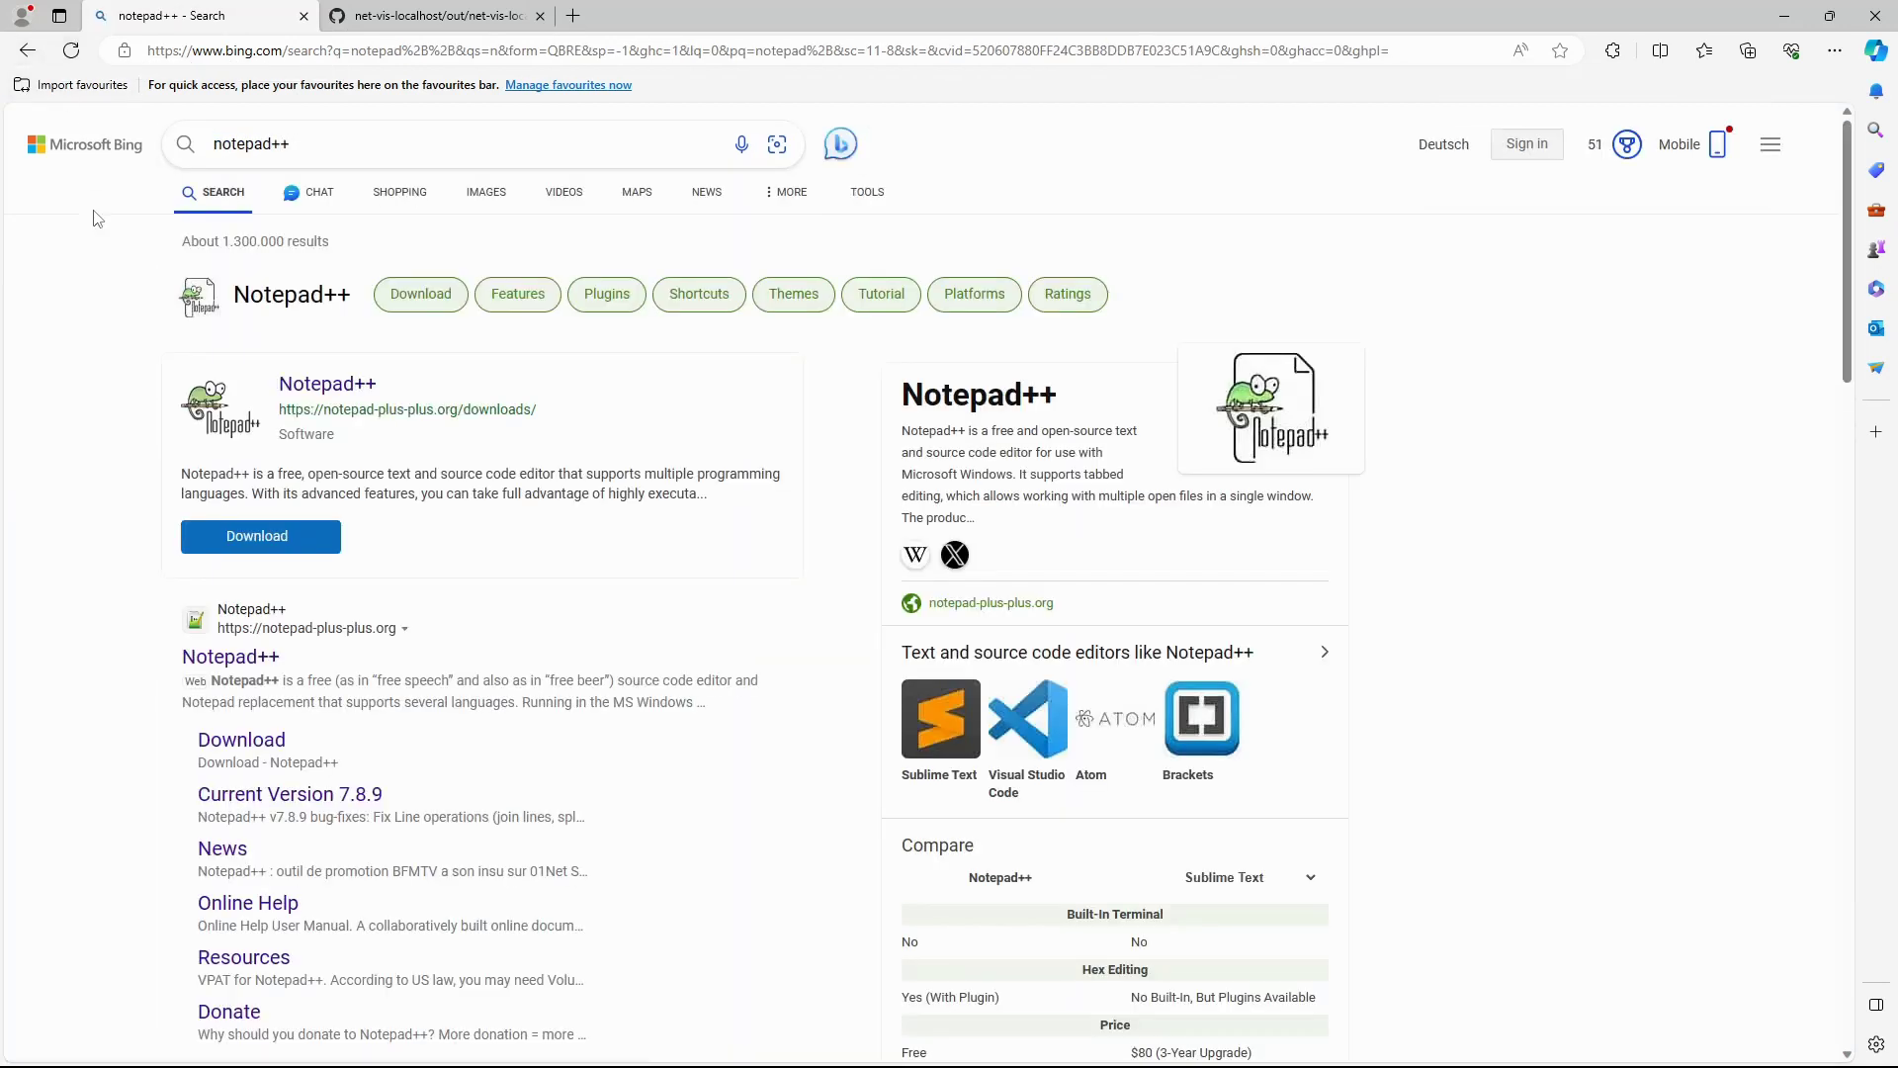
# Download and launch the Notepad++ v8.6 64-bit installer from notepad-plus-plus.org.
pyautogui.click(235, 657)
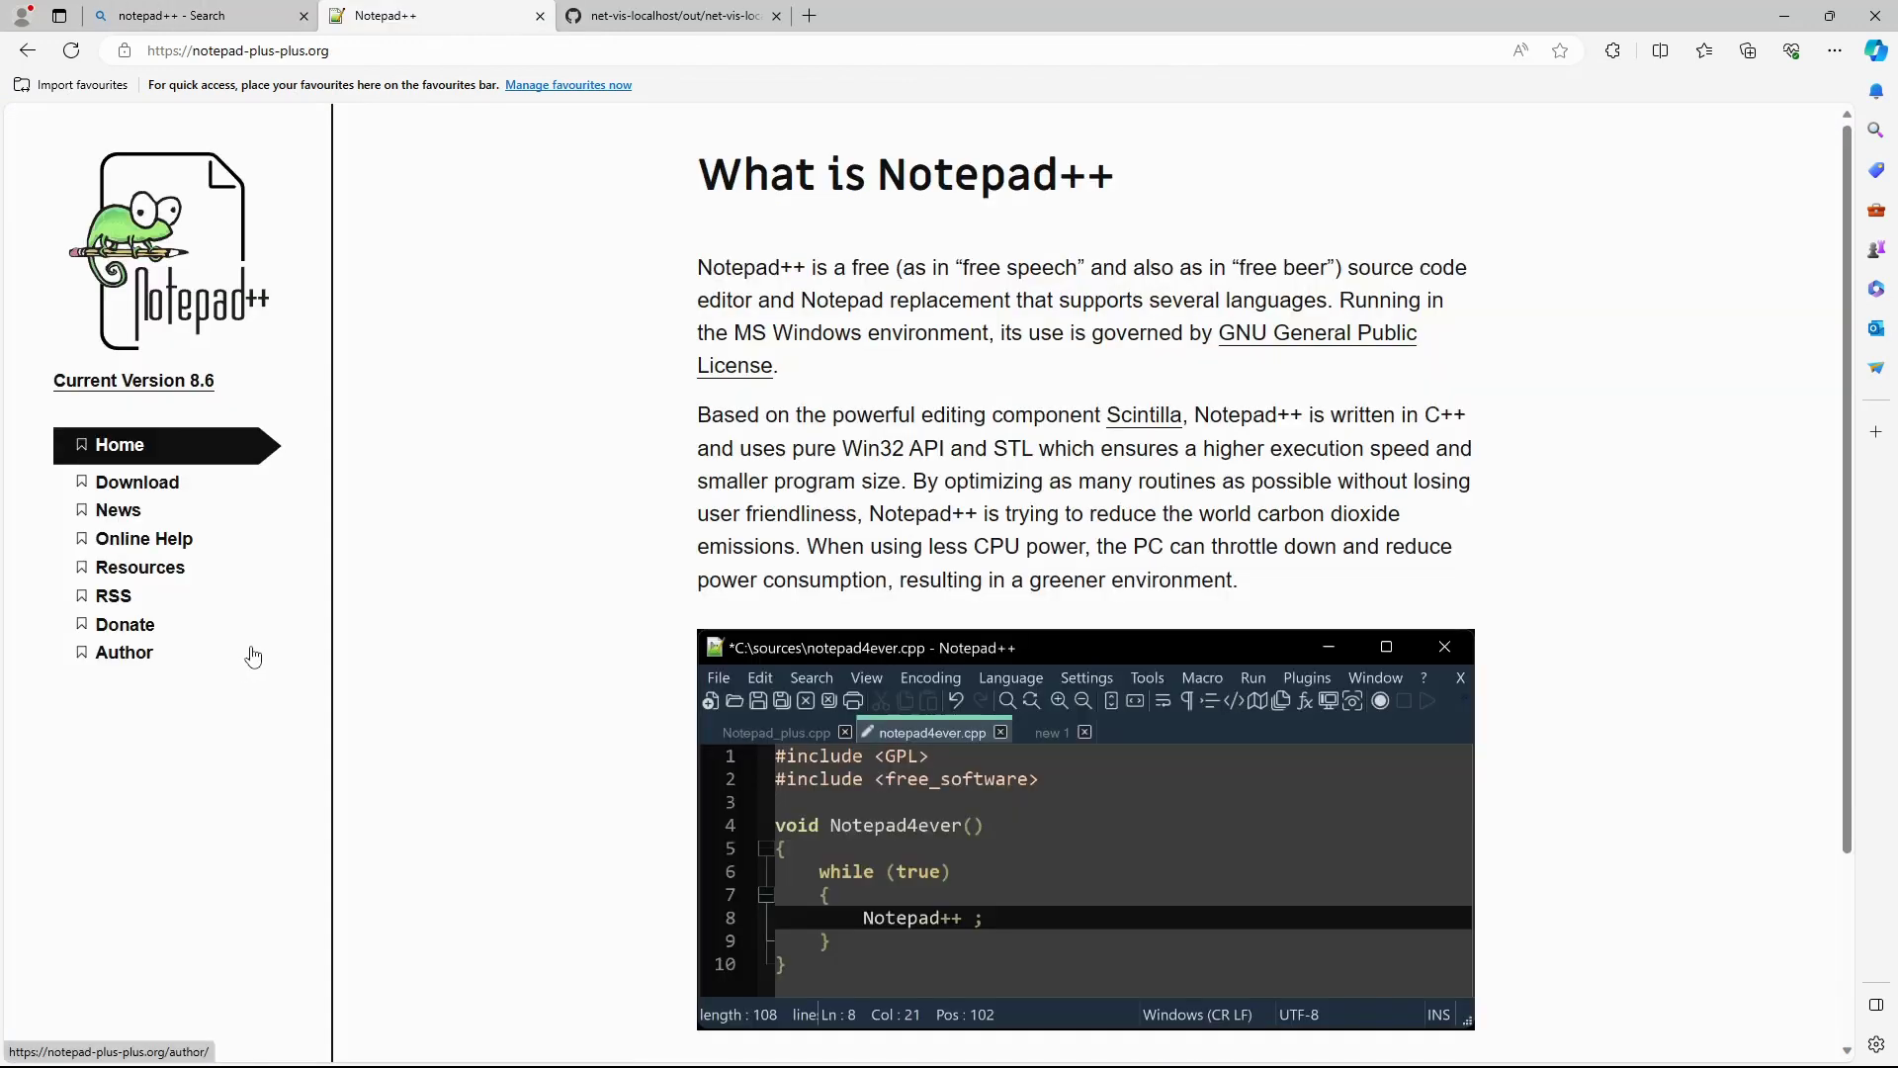
pyautogui.click(144, 484)
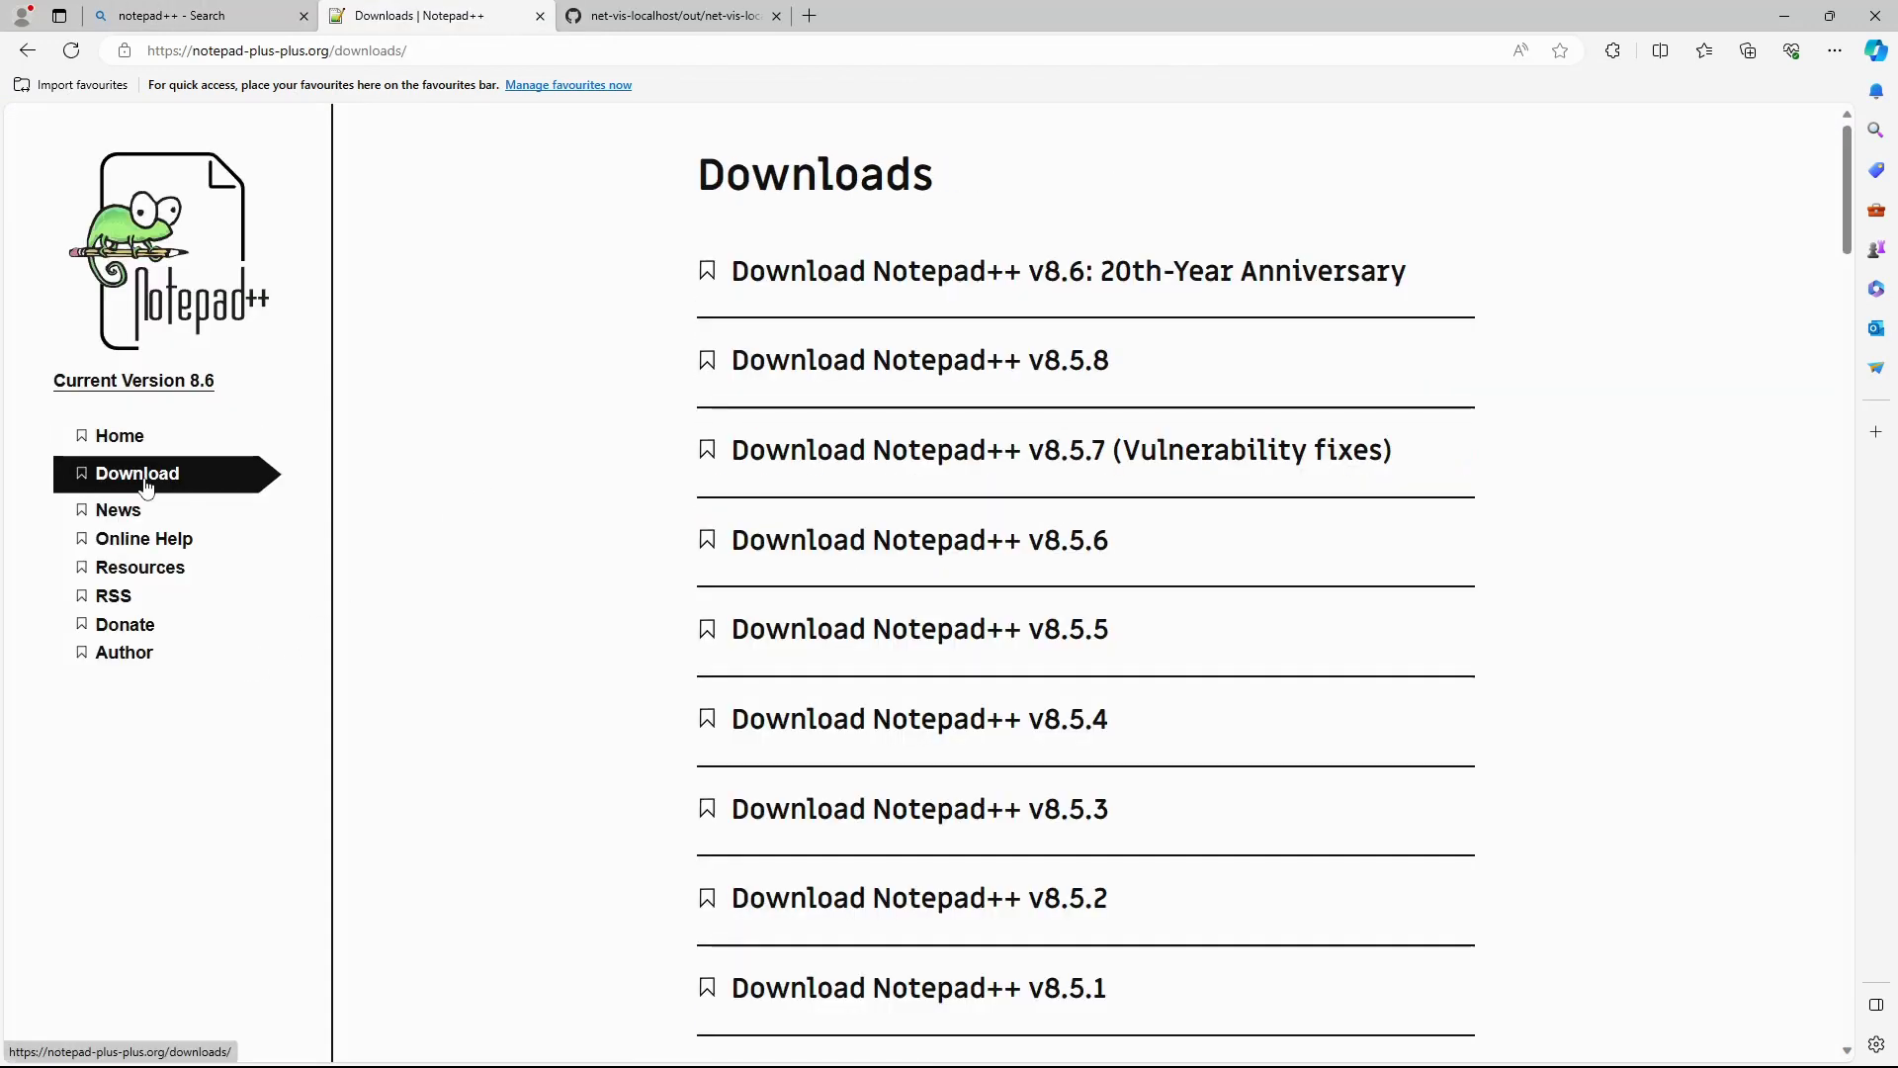
pyautogui.click(899, 273)
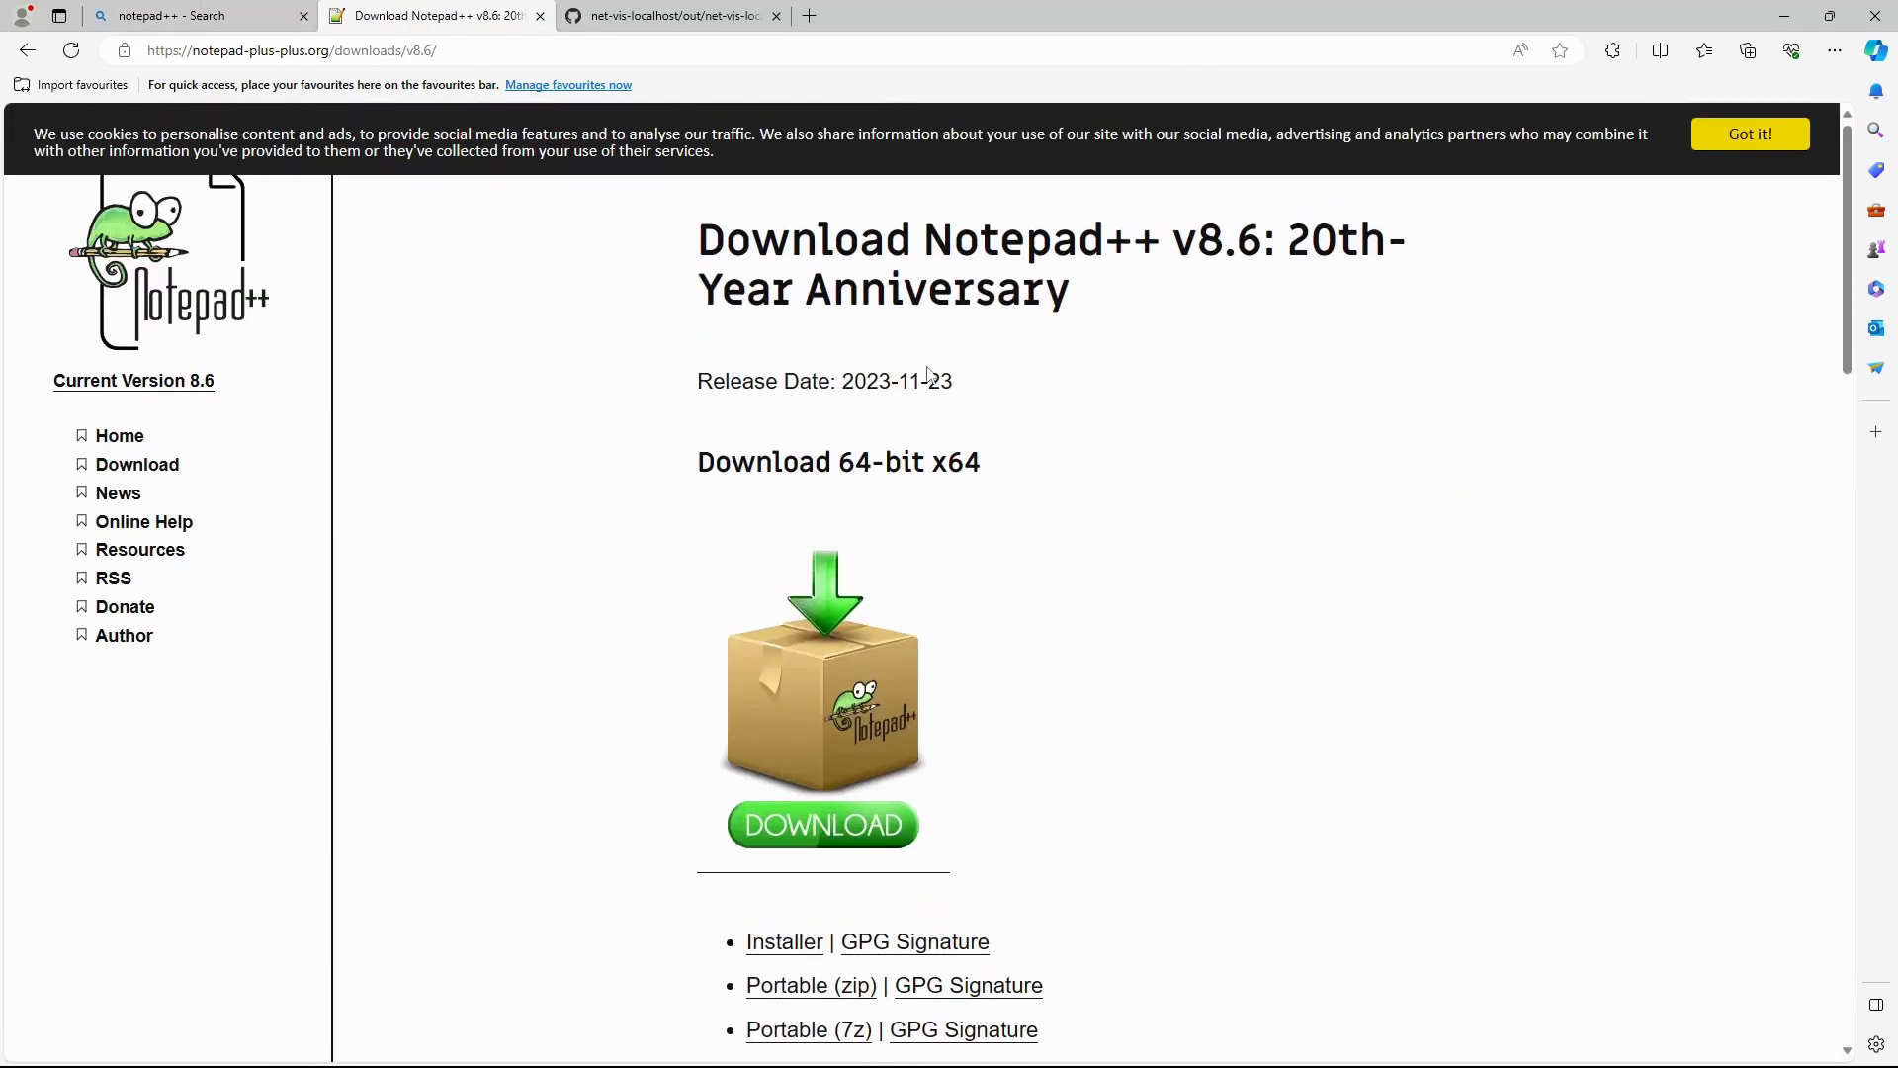
pyautogui.scroll(-2, 796, 801)
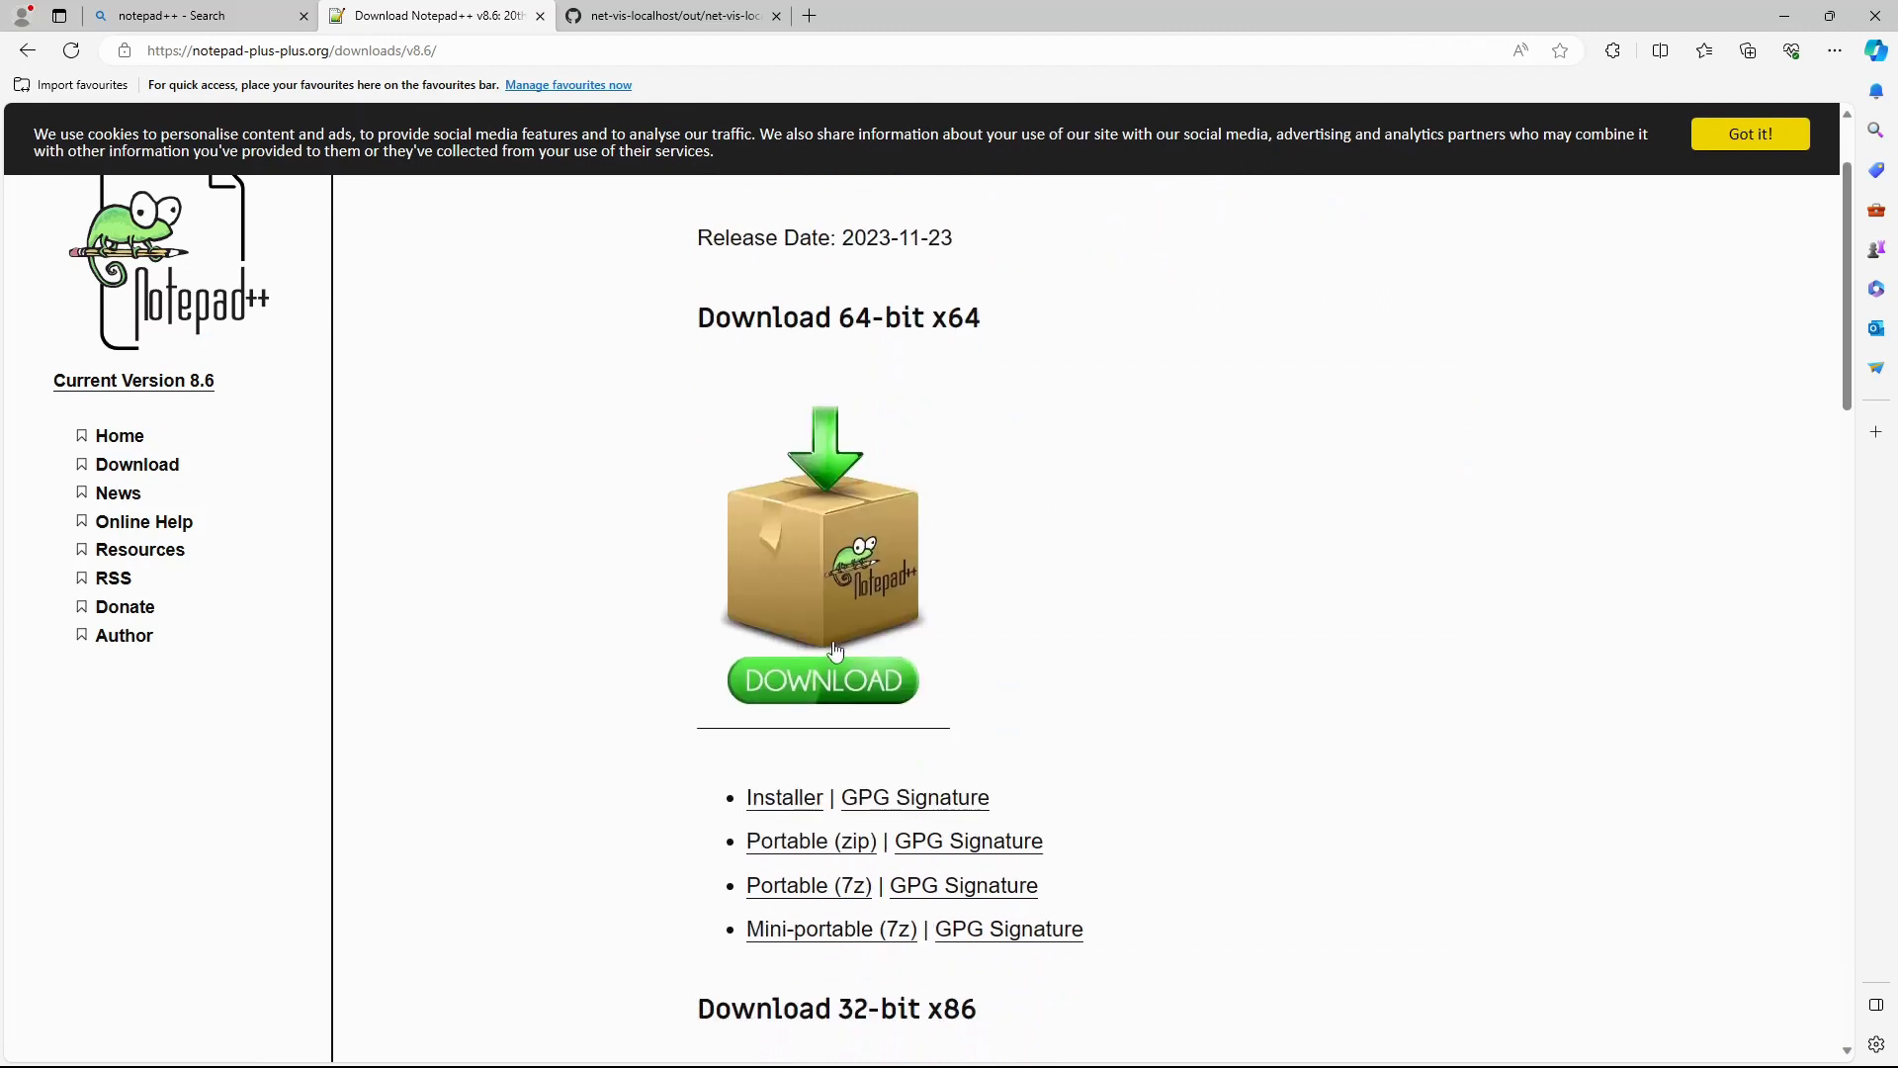
pyautogui.click(851, 690)
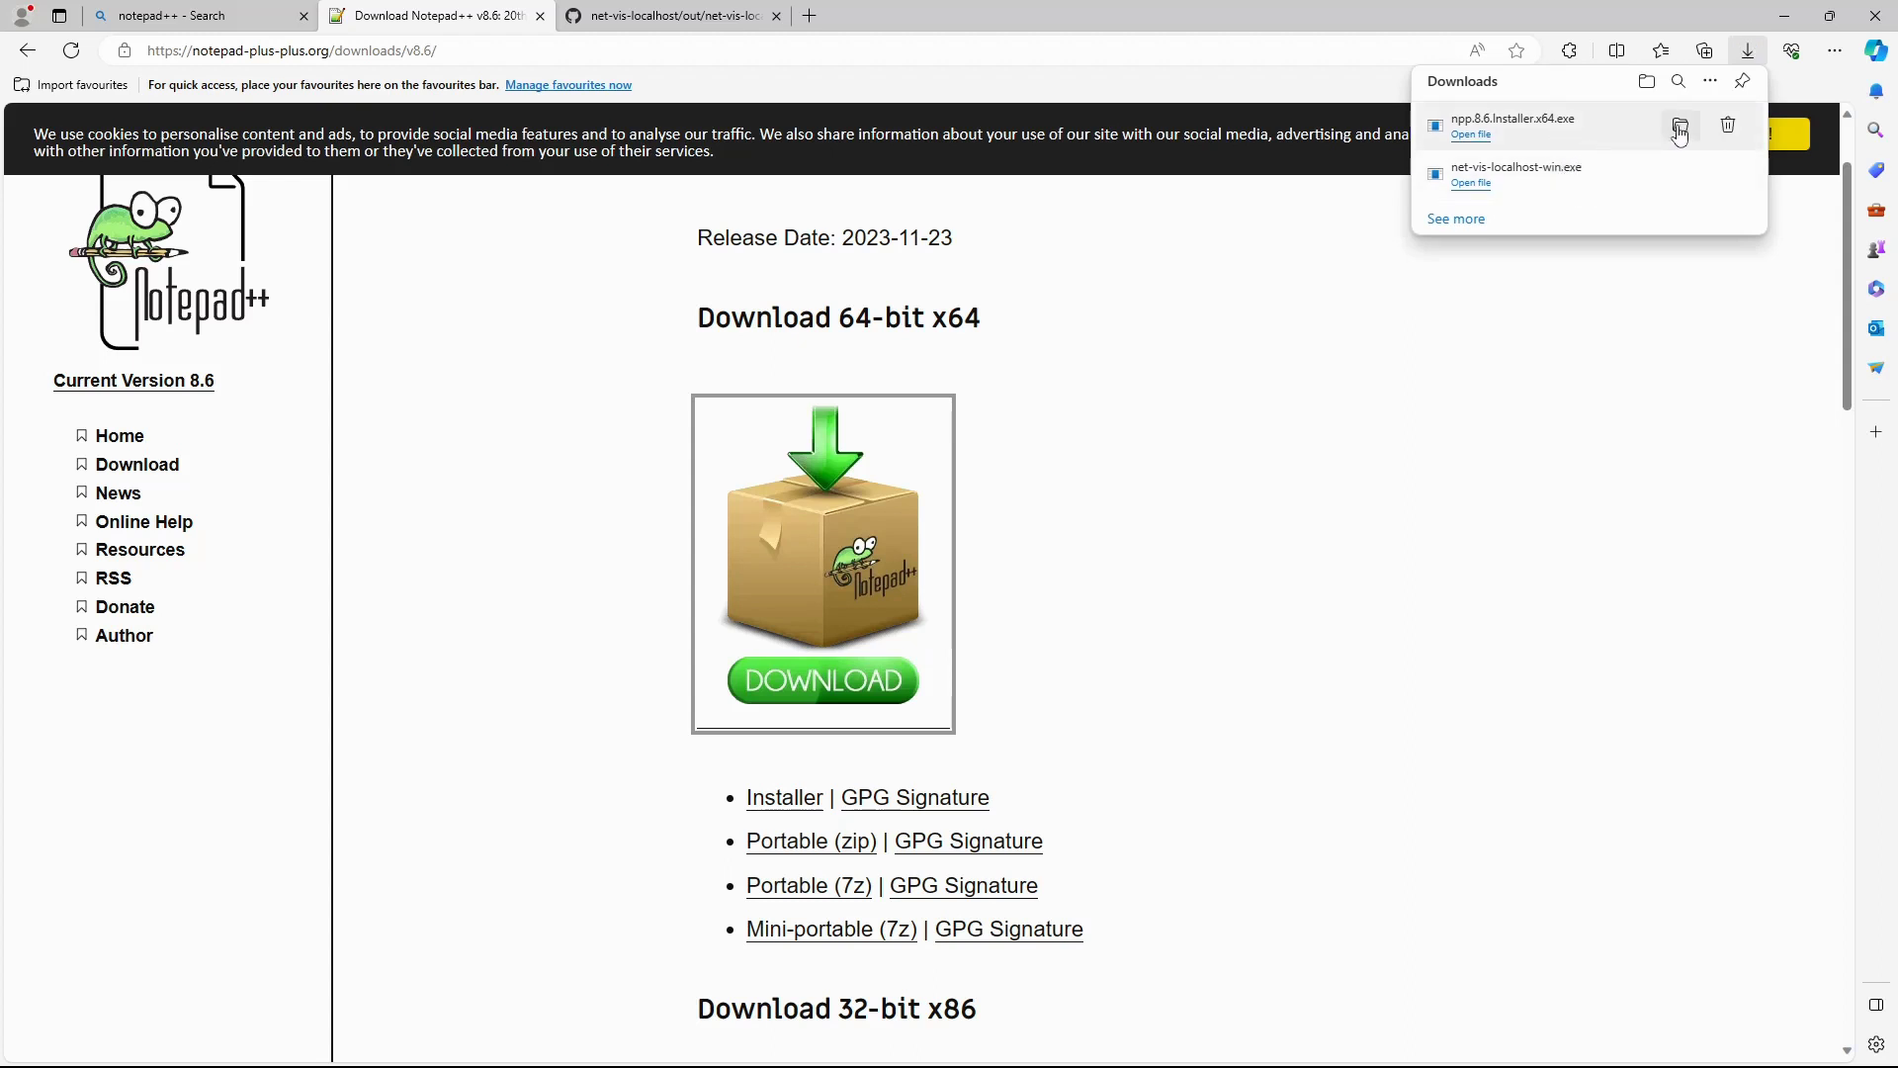
pyautogui.click(1601, 128)
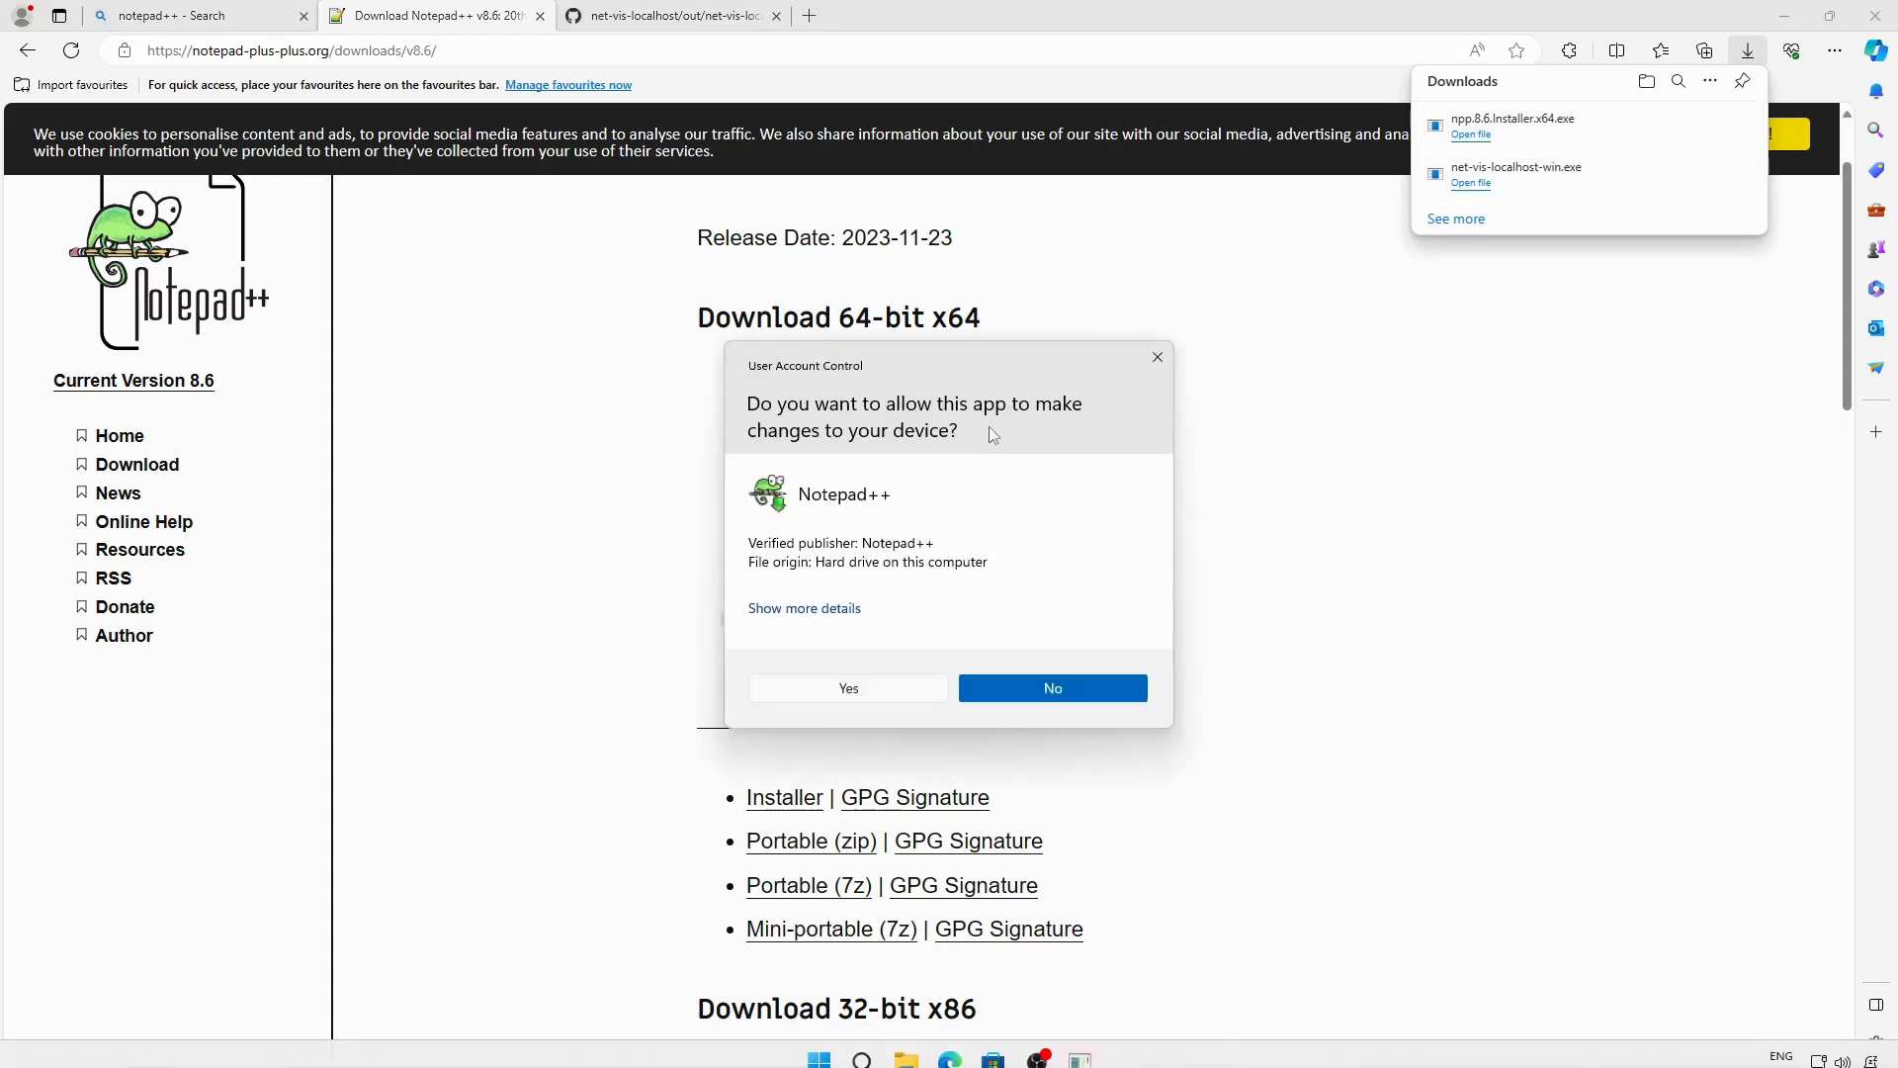
# Install Notepad++ v8.6 with default location and components plus a desktop shortcut.
pyautogui.click(809, 691)
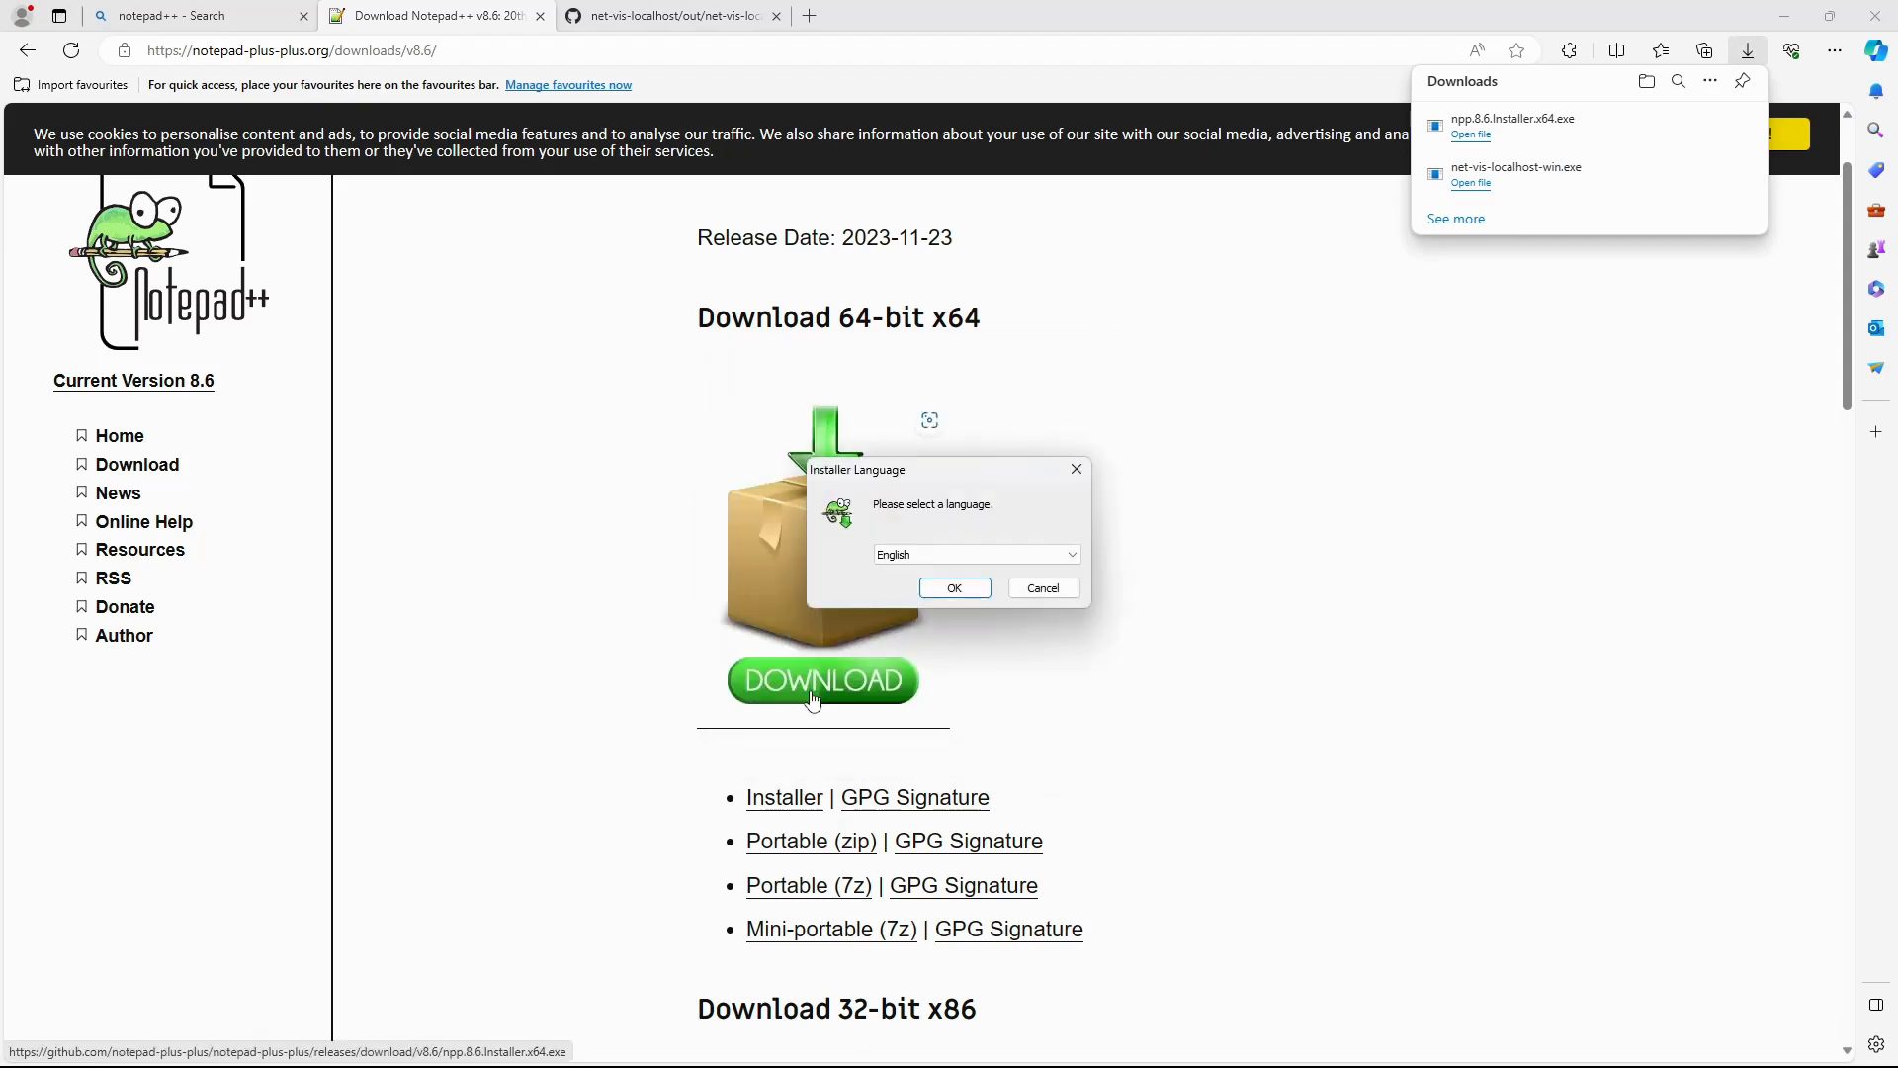
pyautogui.click(932, 593)
pyautogui.click(1060, 703)
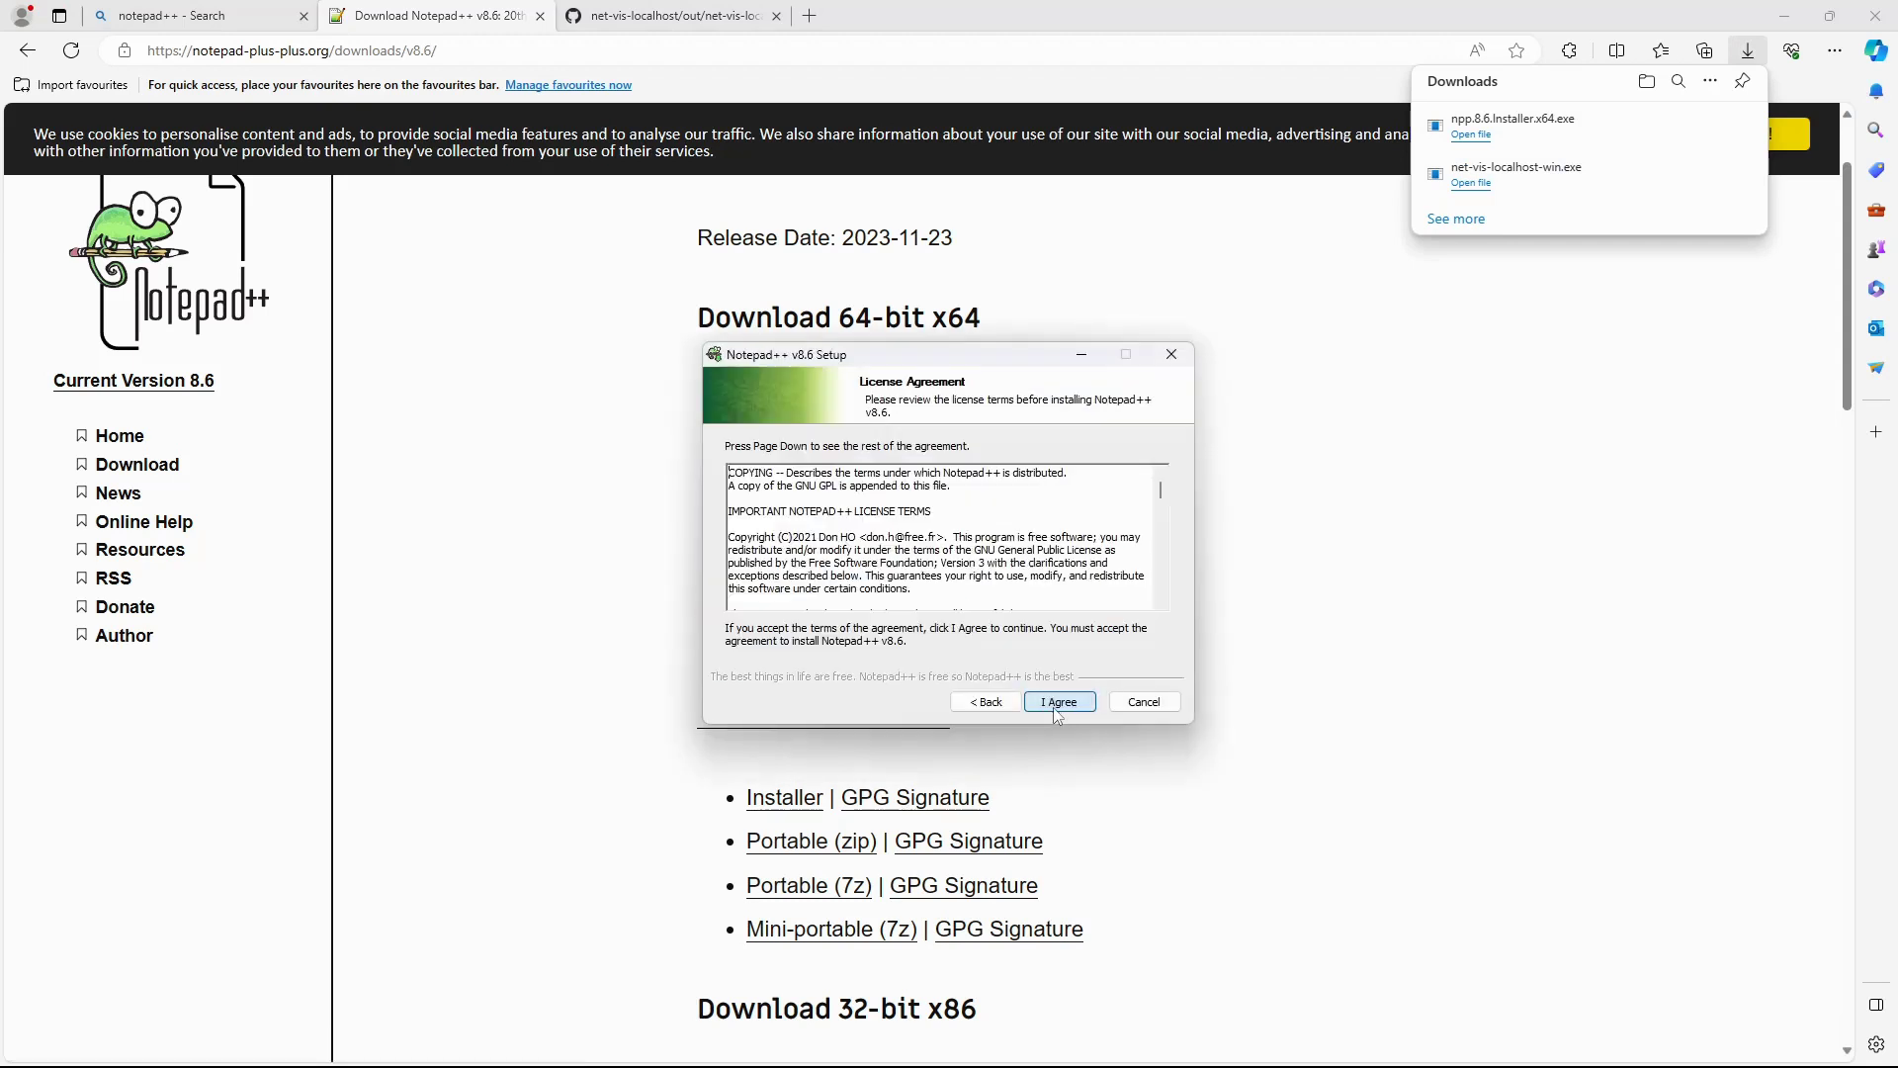
pyautogui.click(1053, 706)
pyautogui.click(1056, 703)
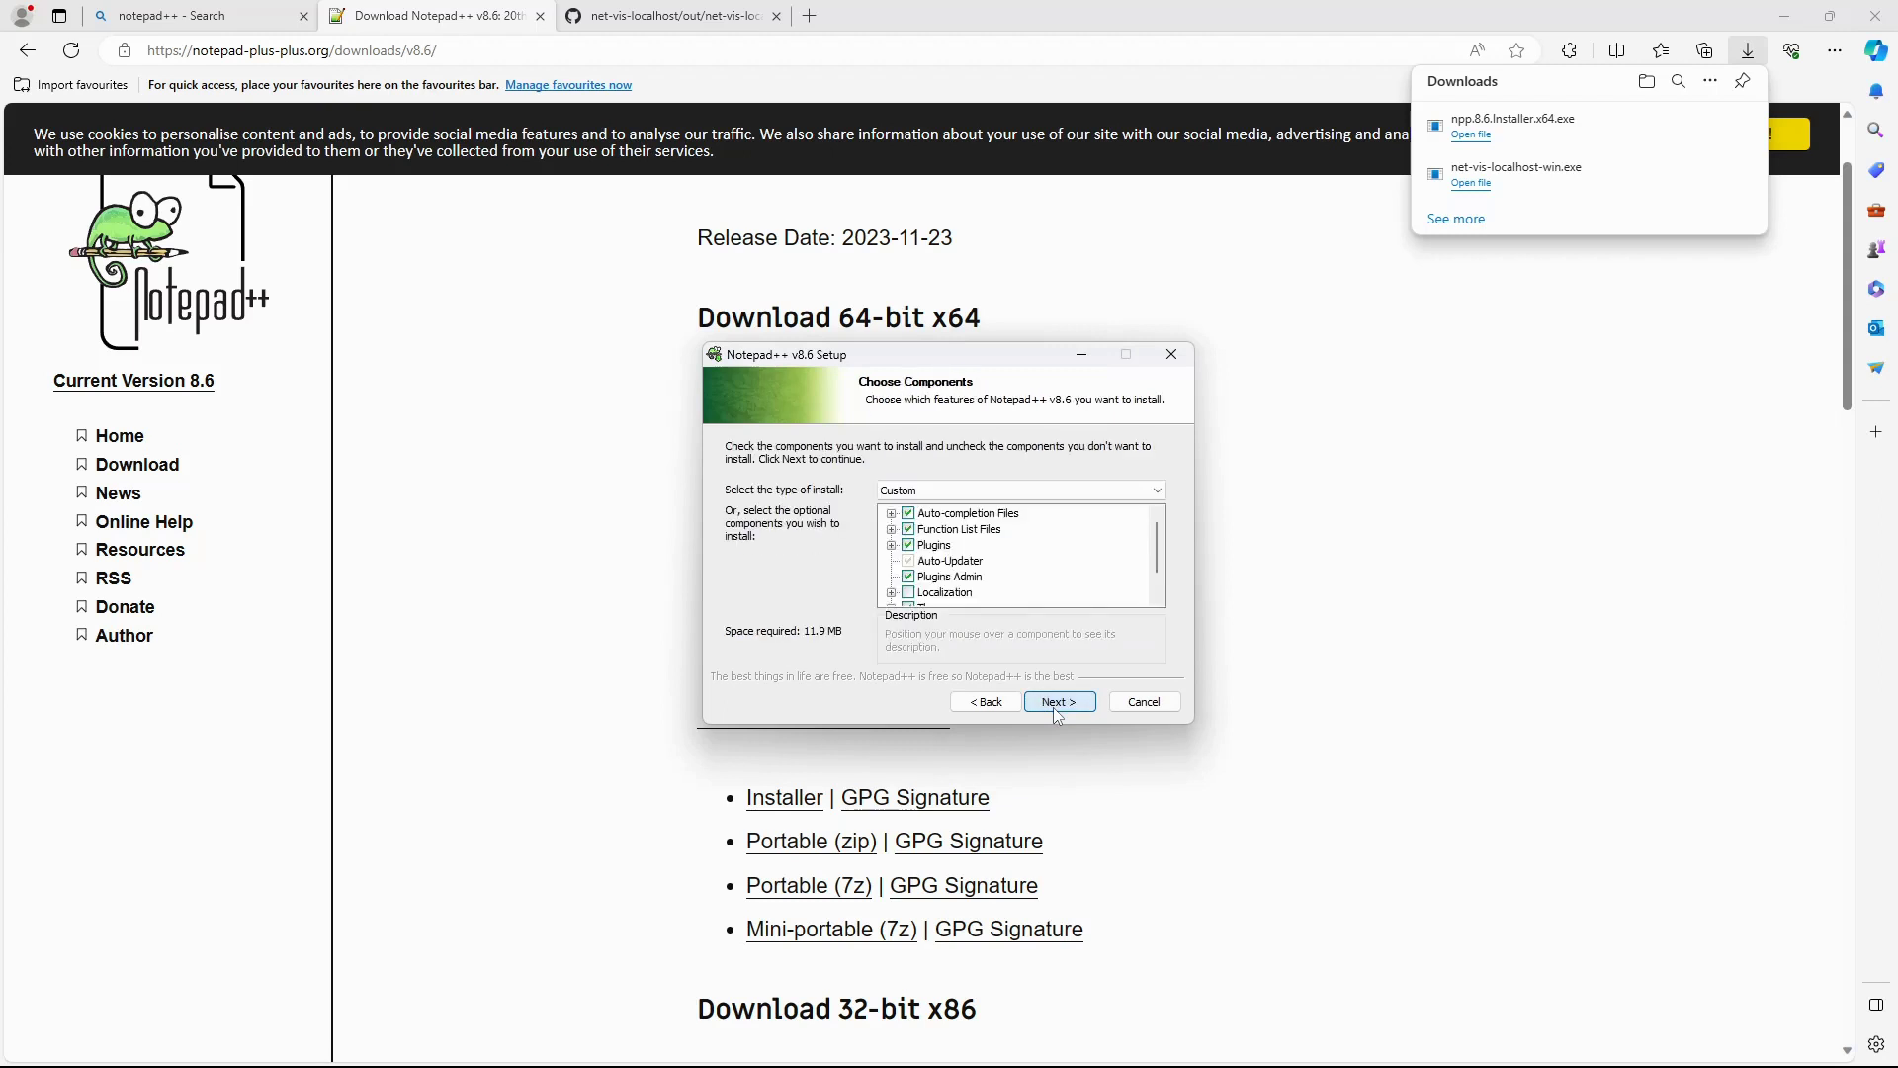
pyautogui.click(1056, 703)
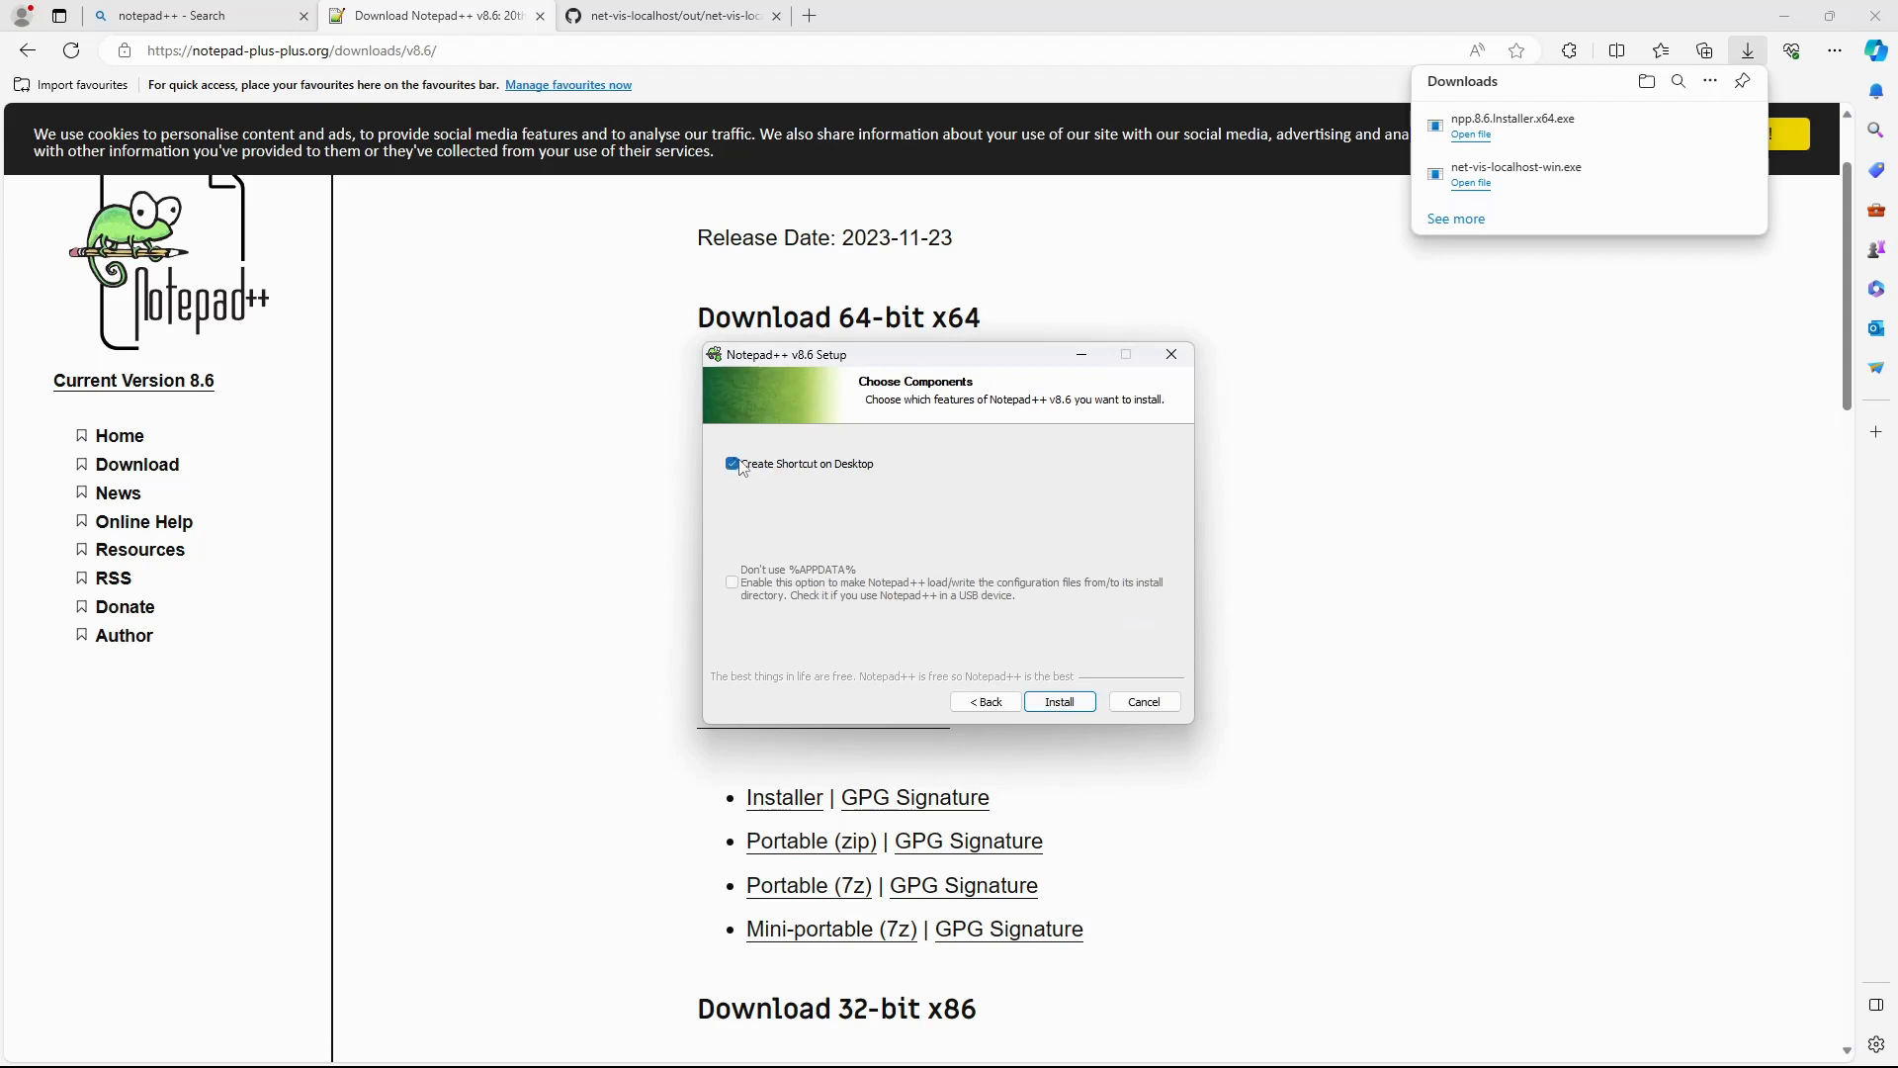
pyautogui.click(1045, 701)
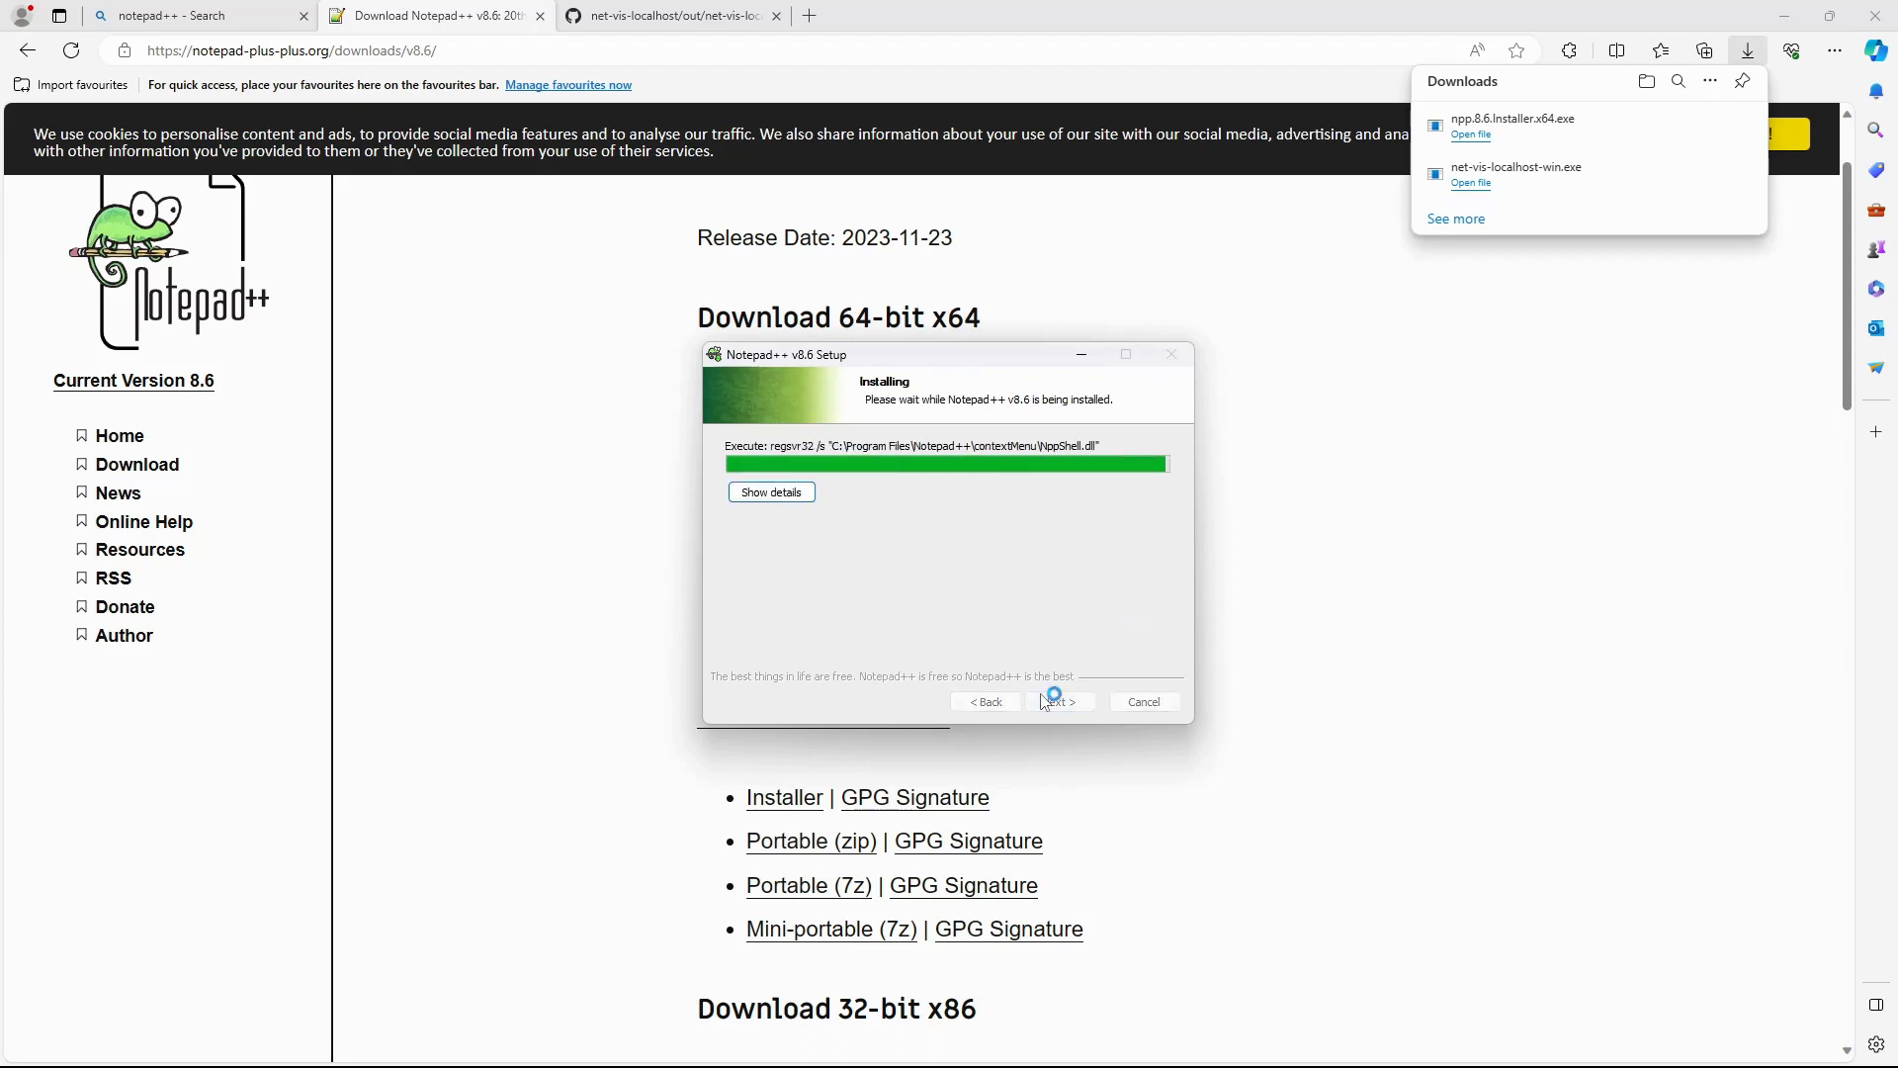
pyautogui.click(1038, 708)
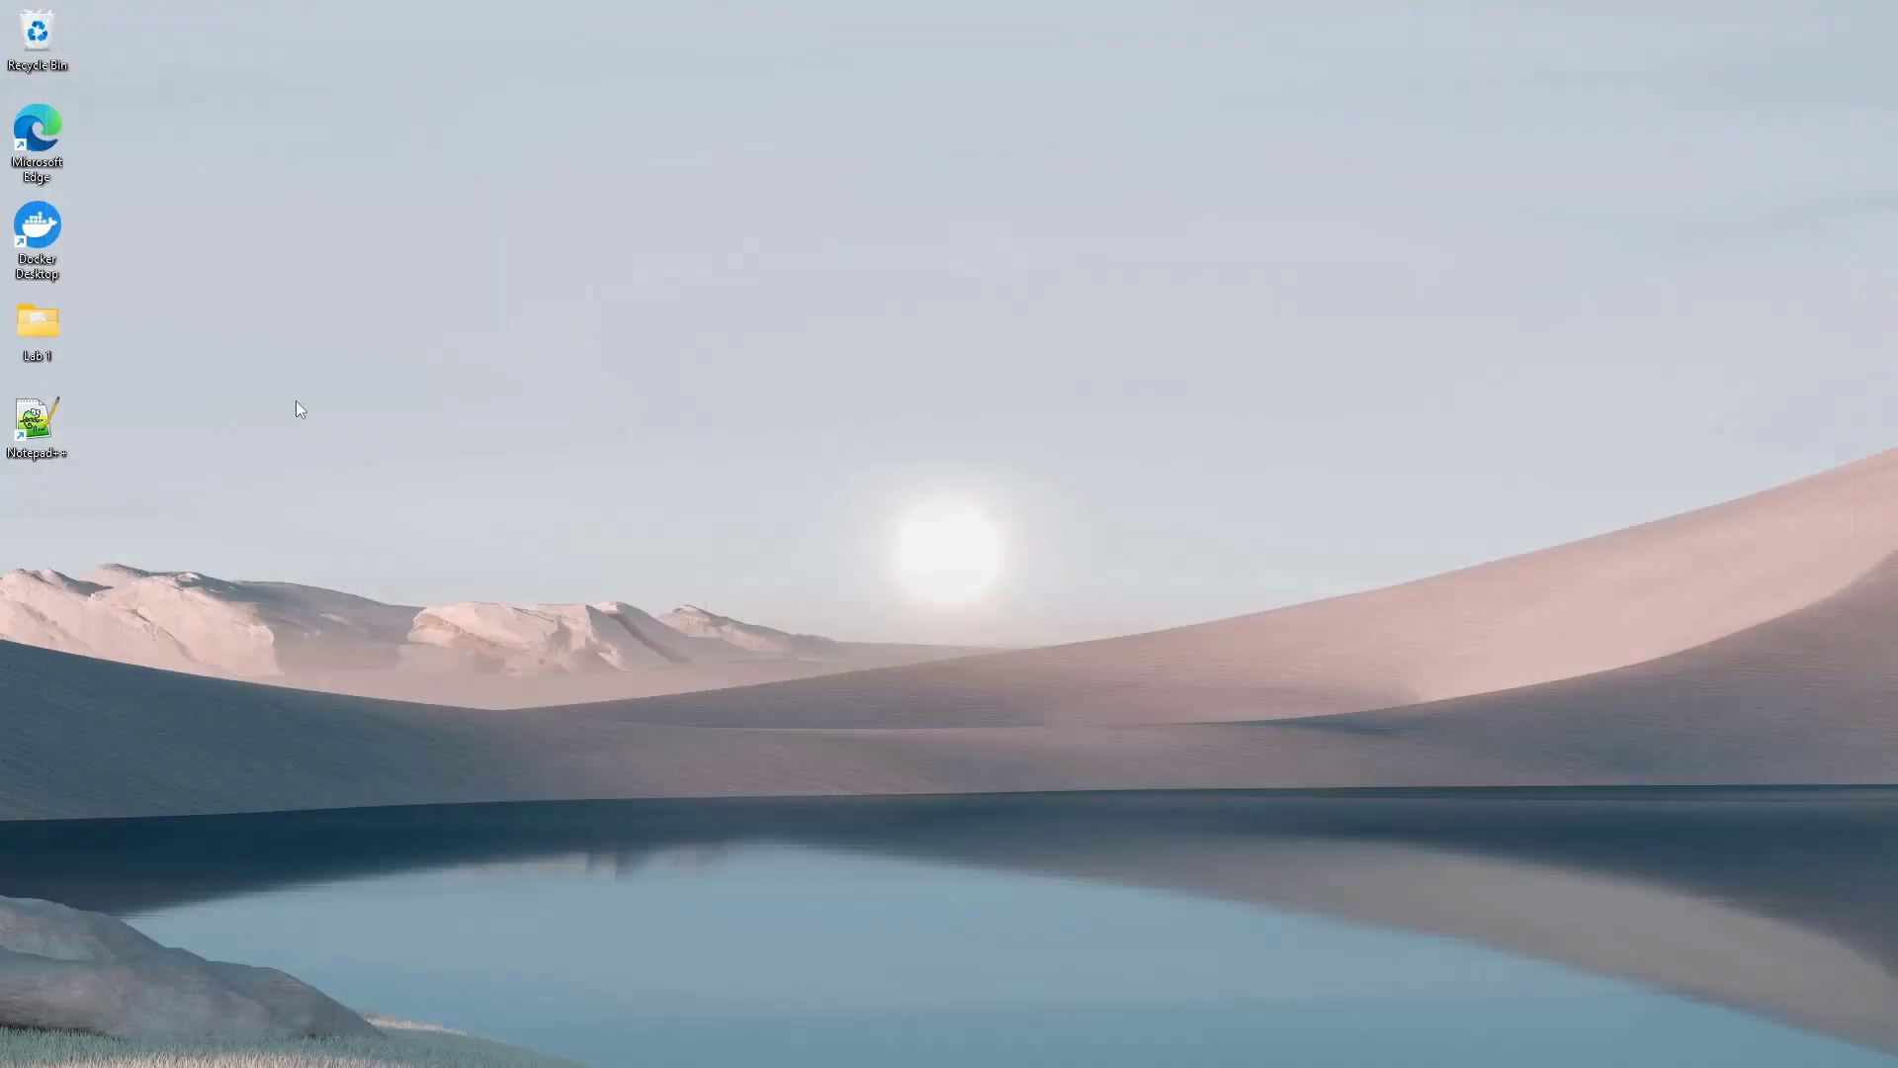
# In Downloads, copy net-vis-localhost-win.exe and delete npp.8.6.Installer.x64.exe.
pyautogui.moveTo(944, 1062)
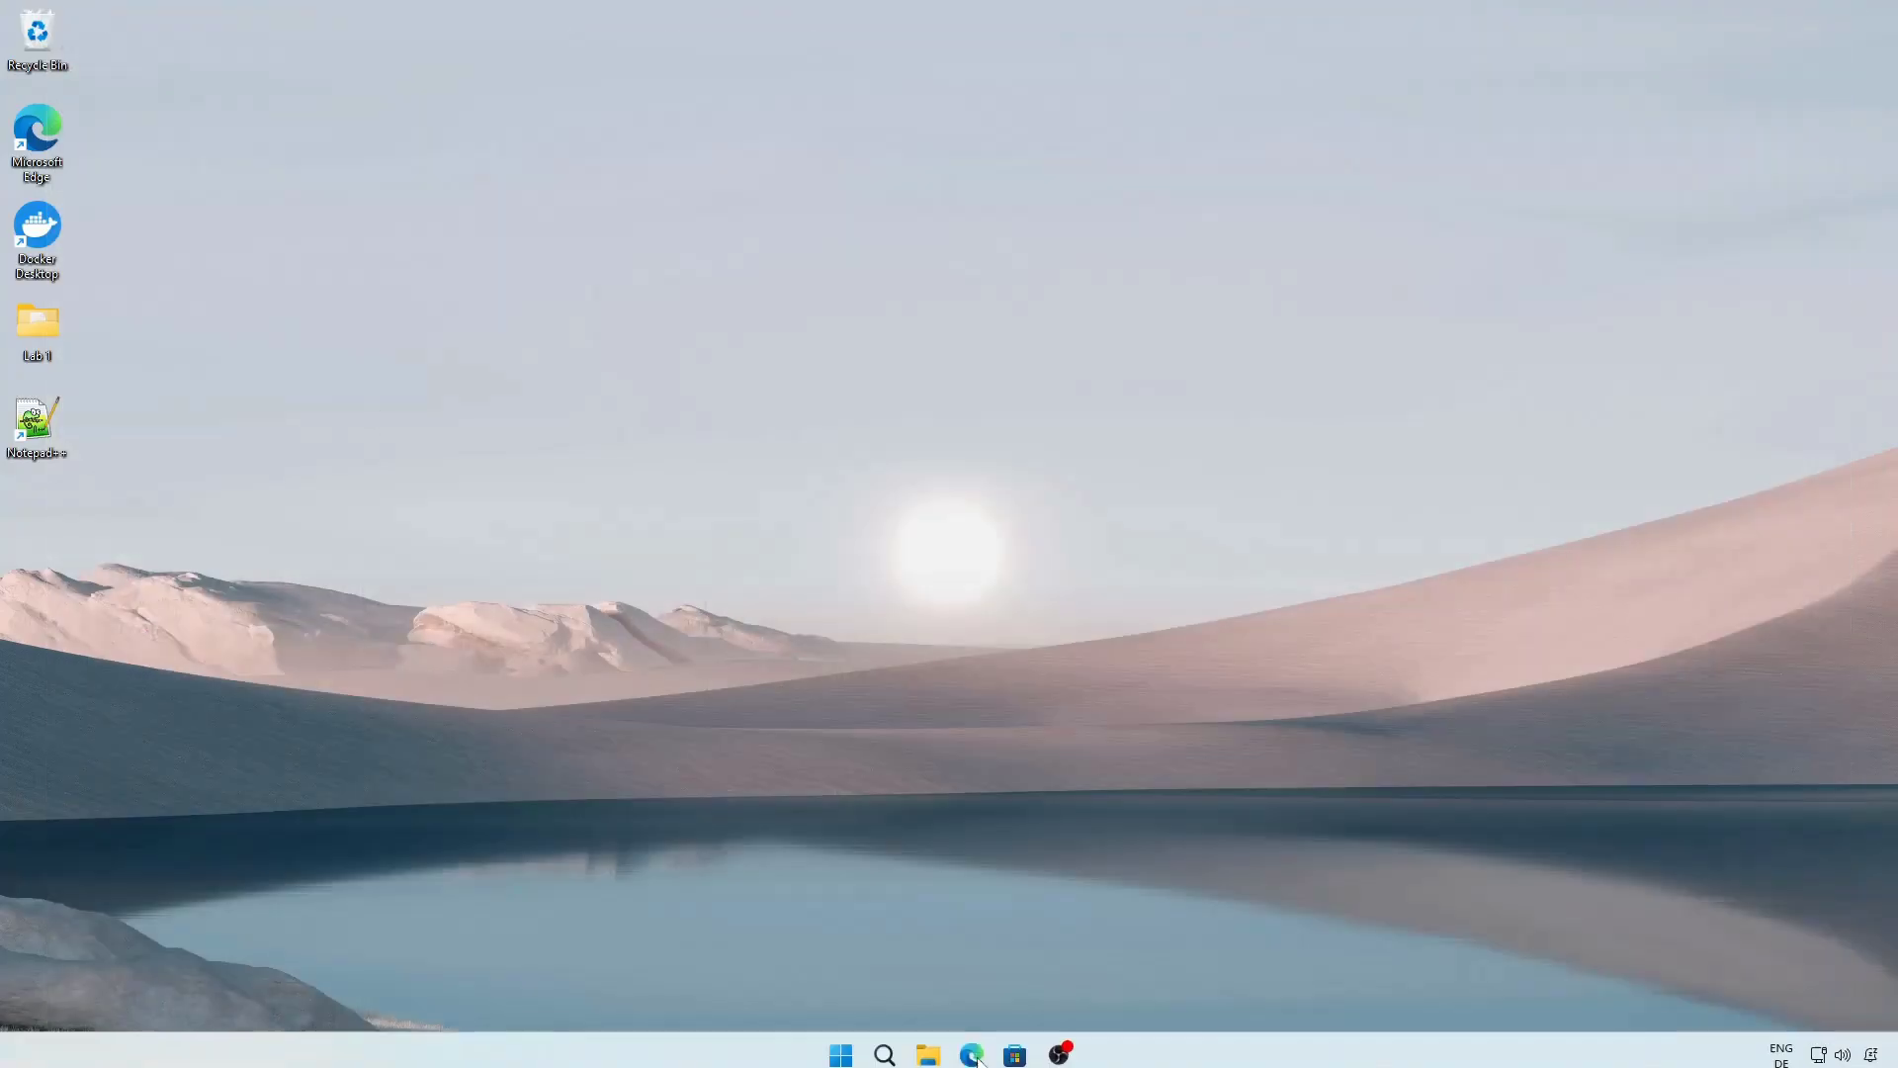
pyautogui.click(927, 1044)
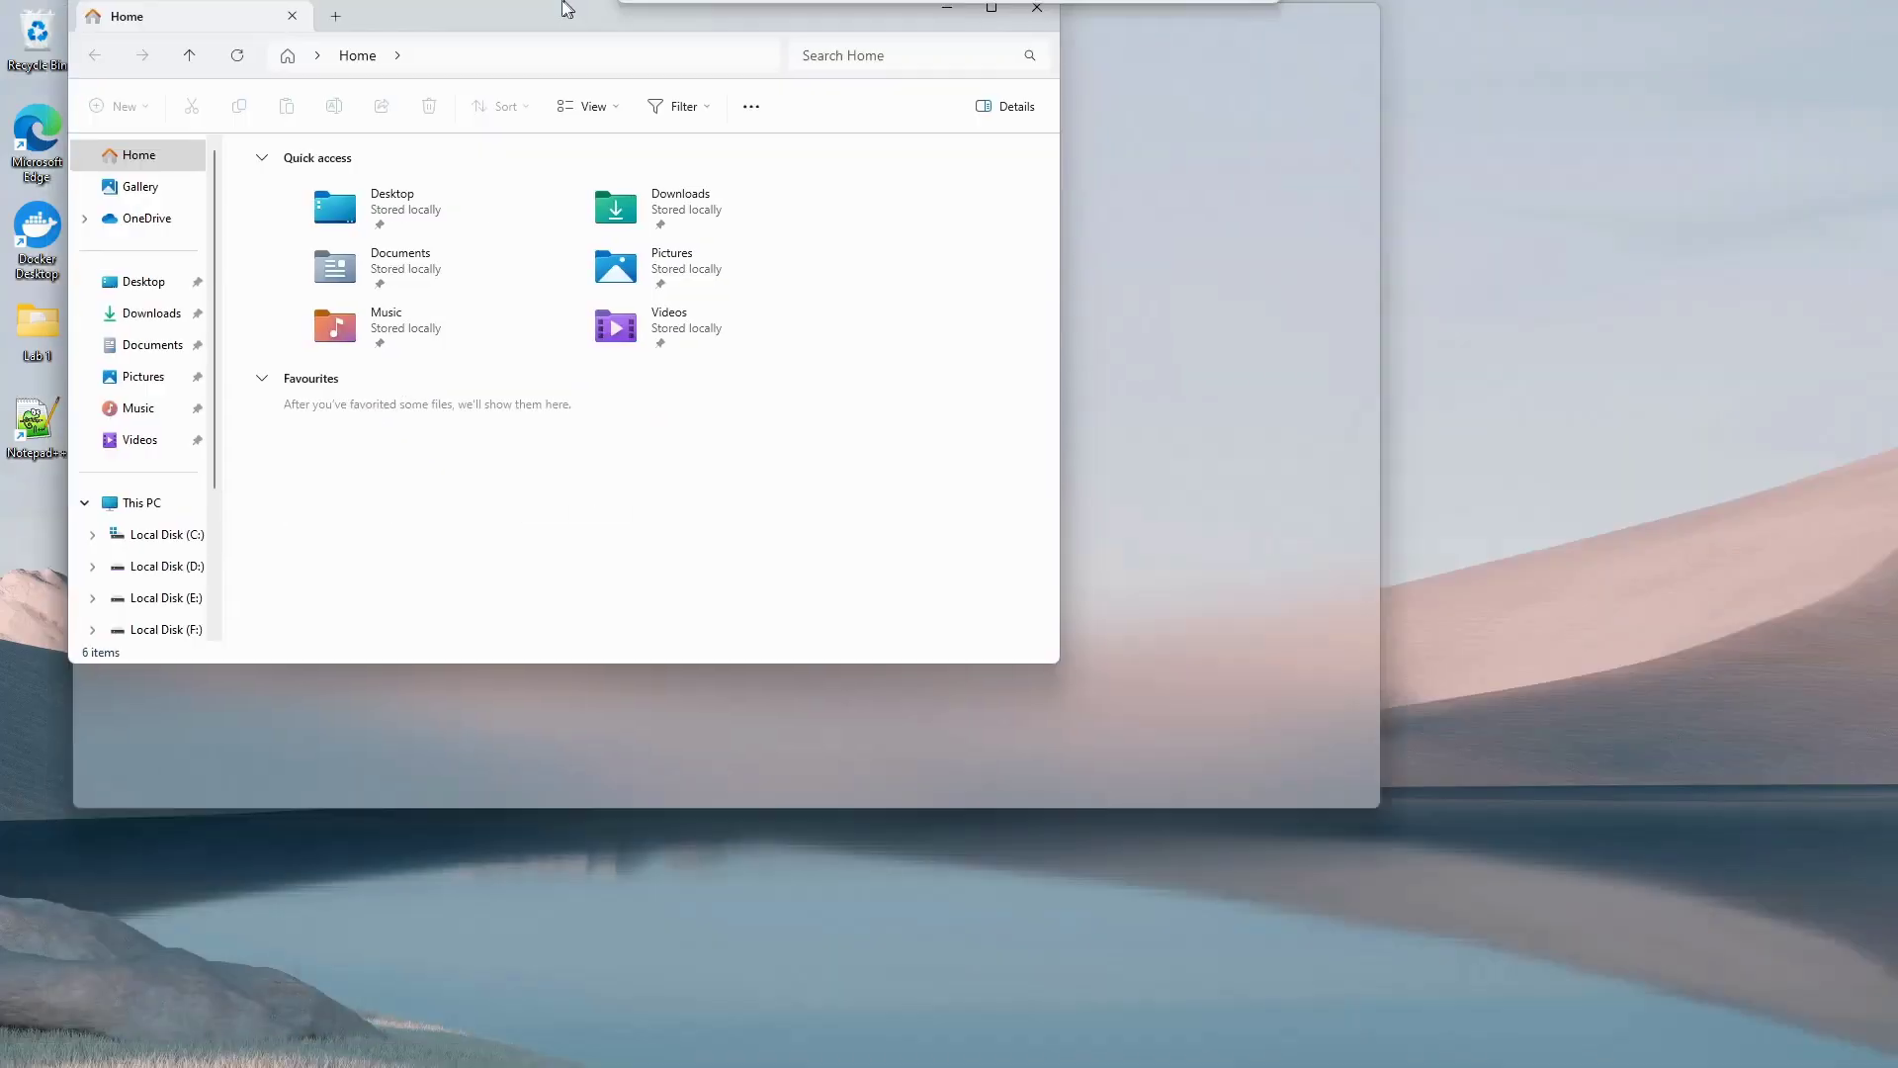
pyautogui.click(84, 312)
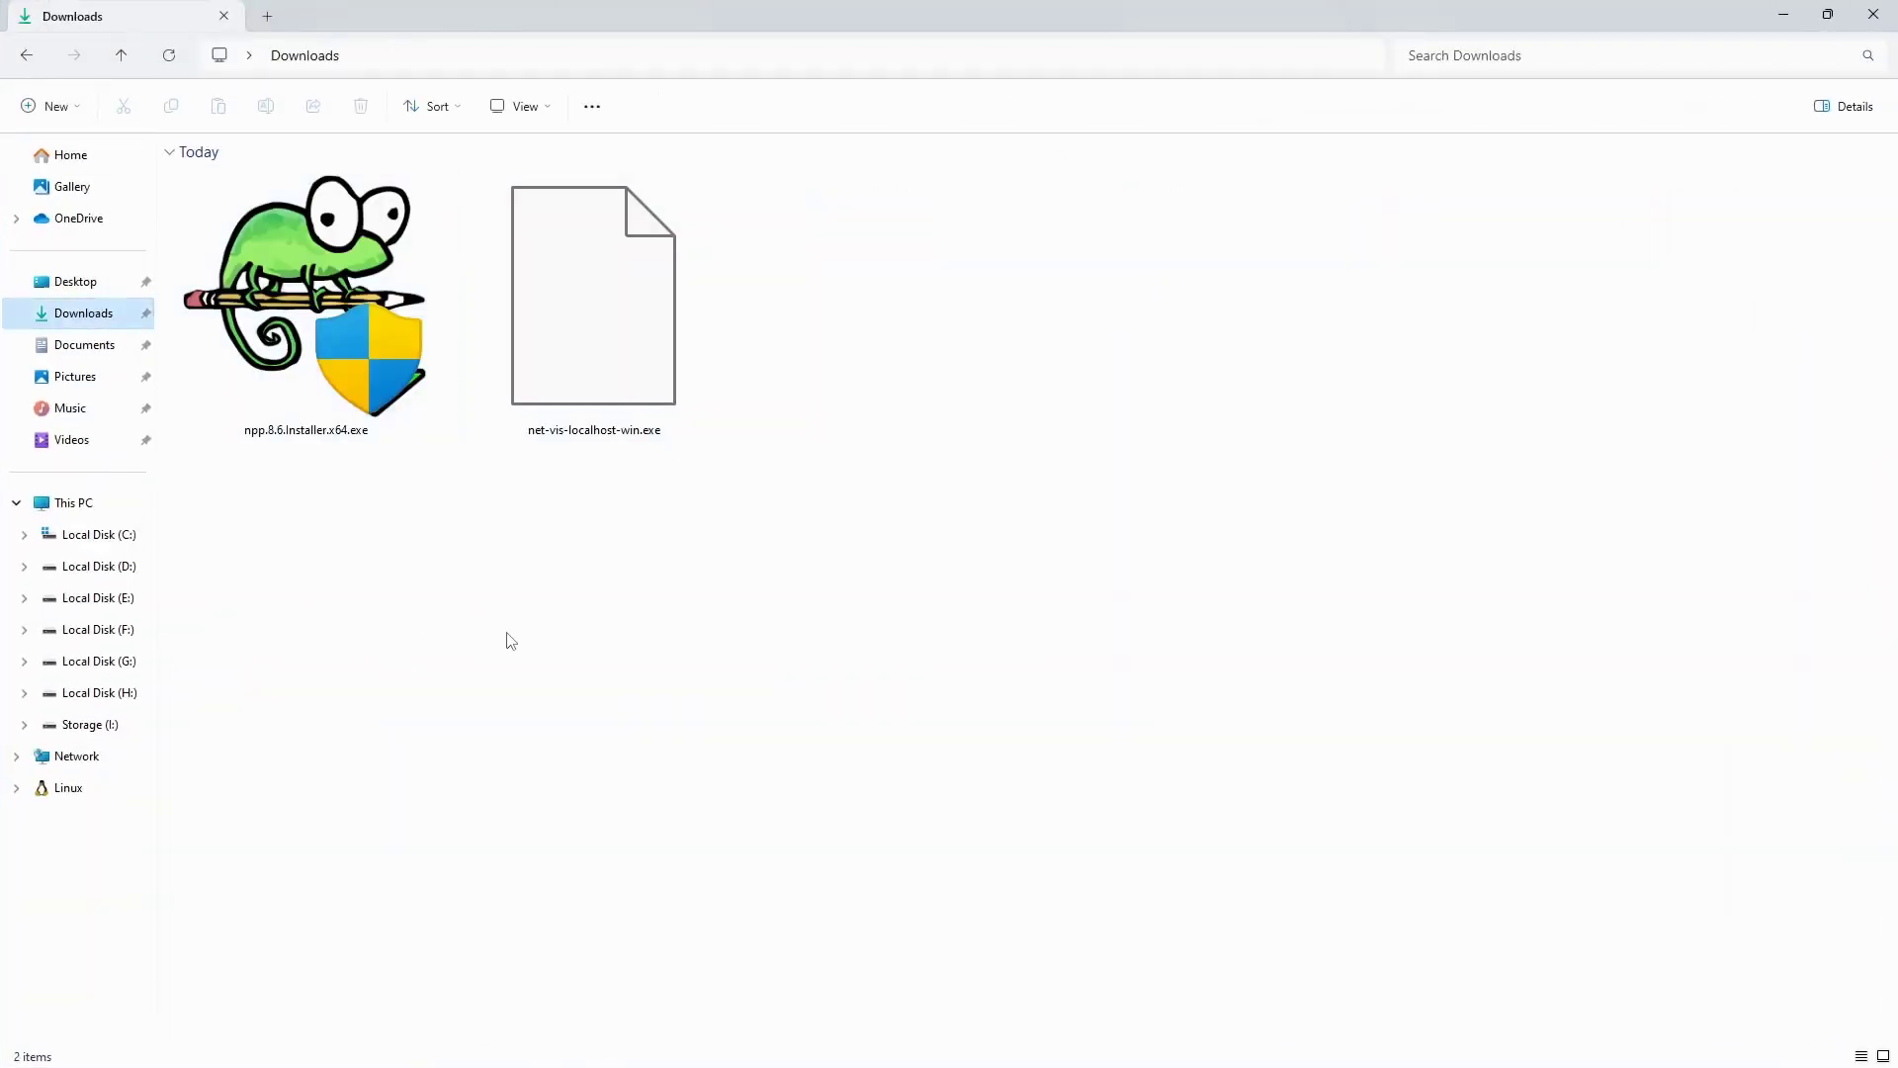
pyautogui.click(569, 361)
pyautogui.rightClick(400, 346)
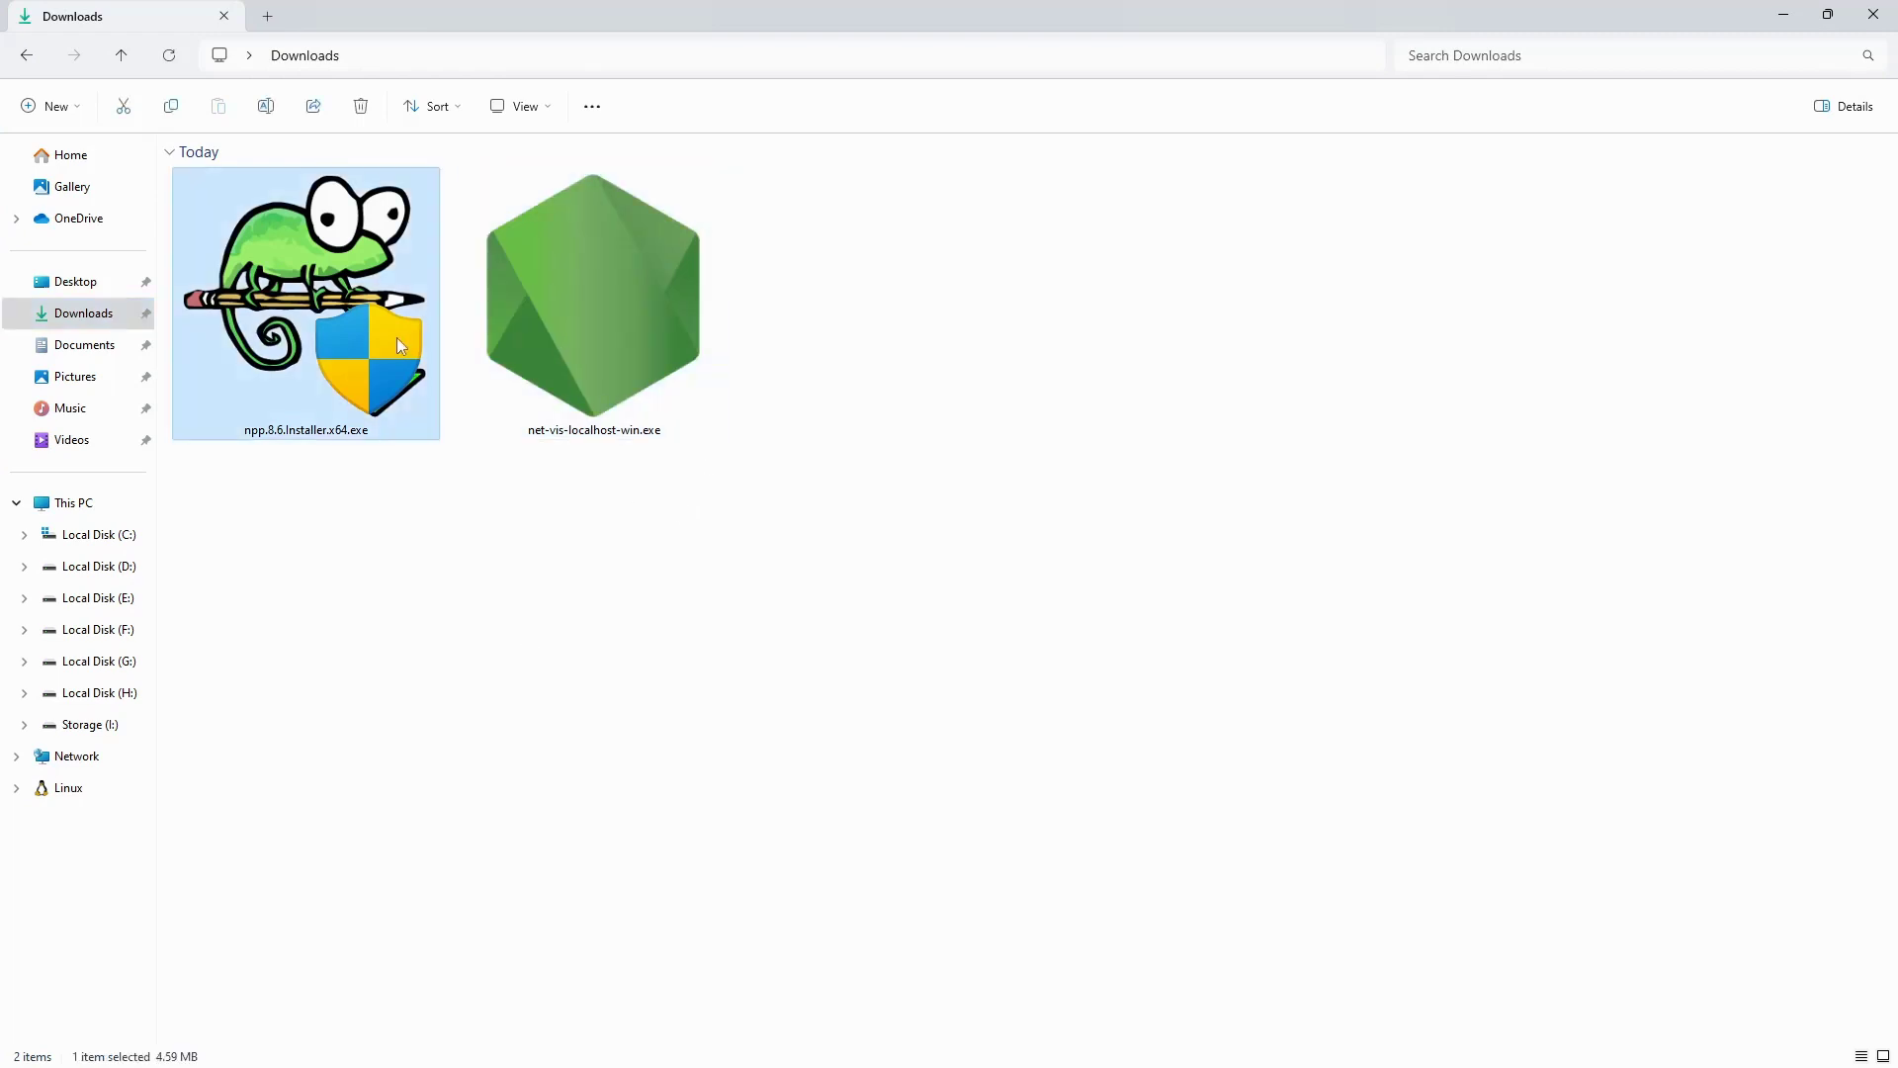
pyautogui.click(577, 362)
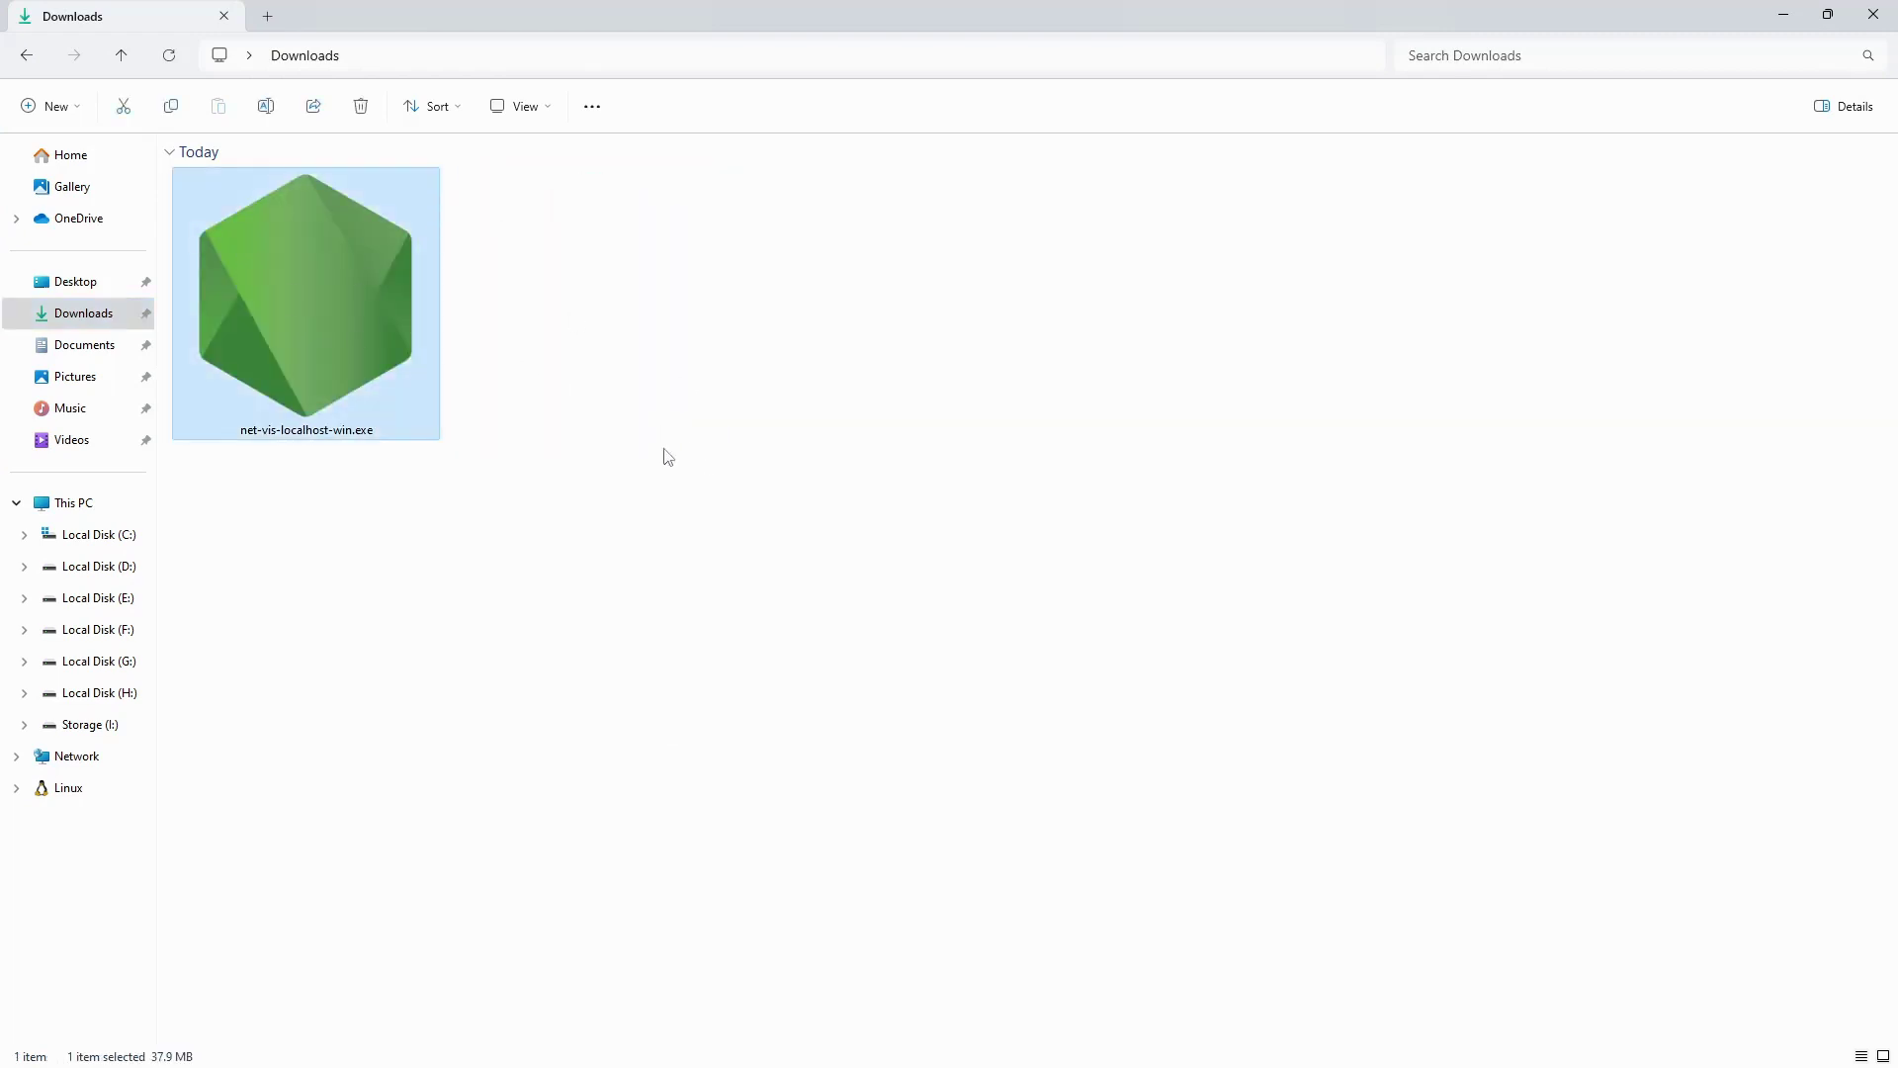
# Paste net-vis-localhost-win.exe into the Lab 1 folder on the desktop.
pyautogui.moveTo(974, 13); pyautogui.dragTo(975, 111)
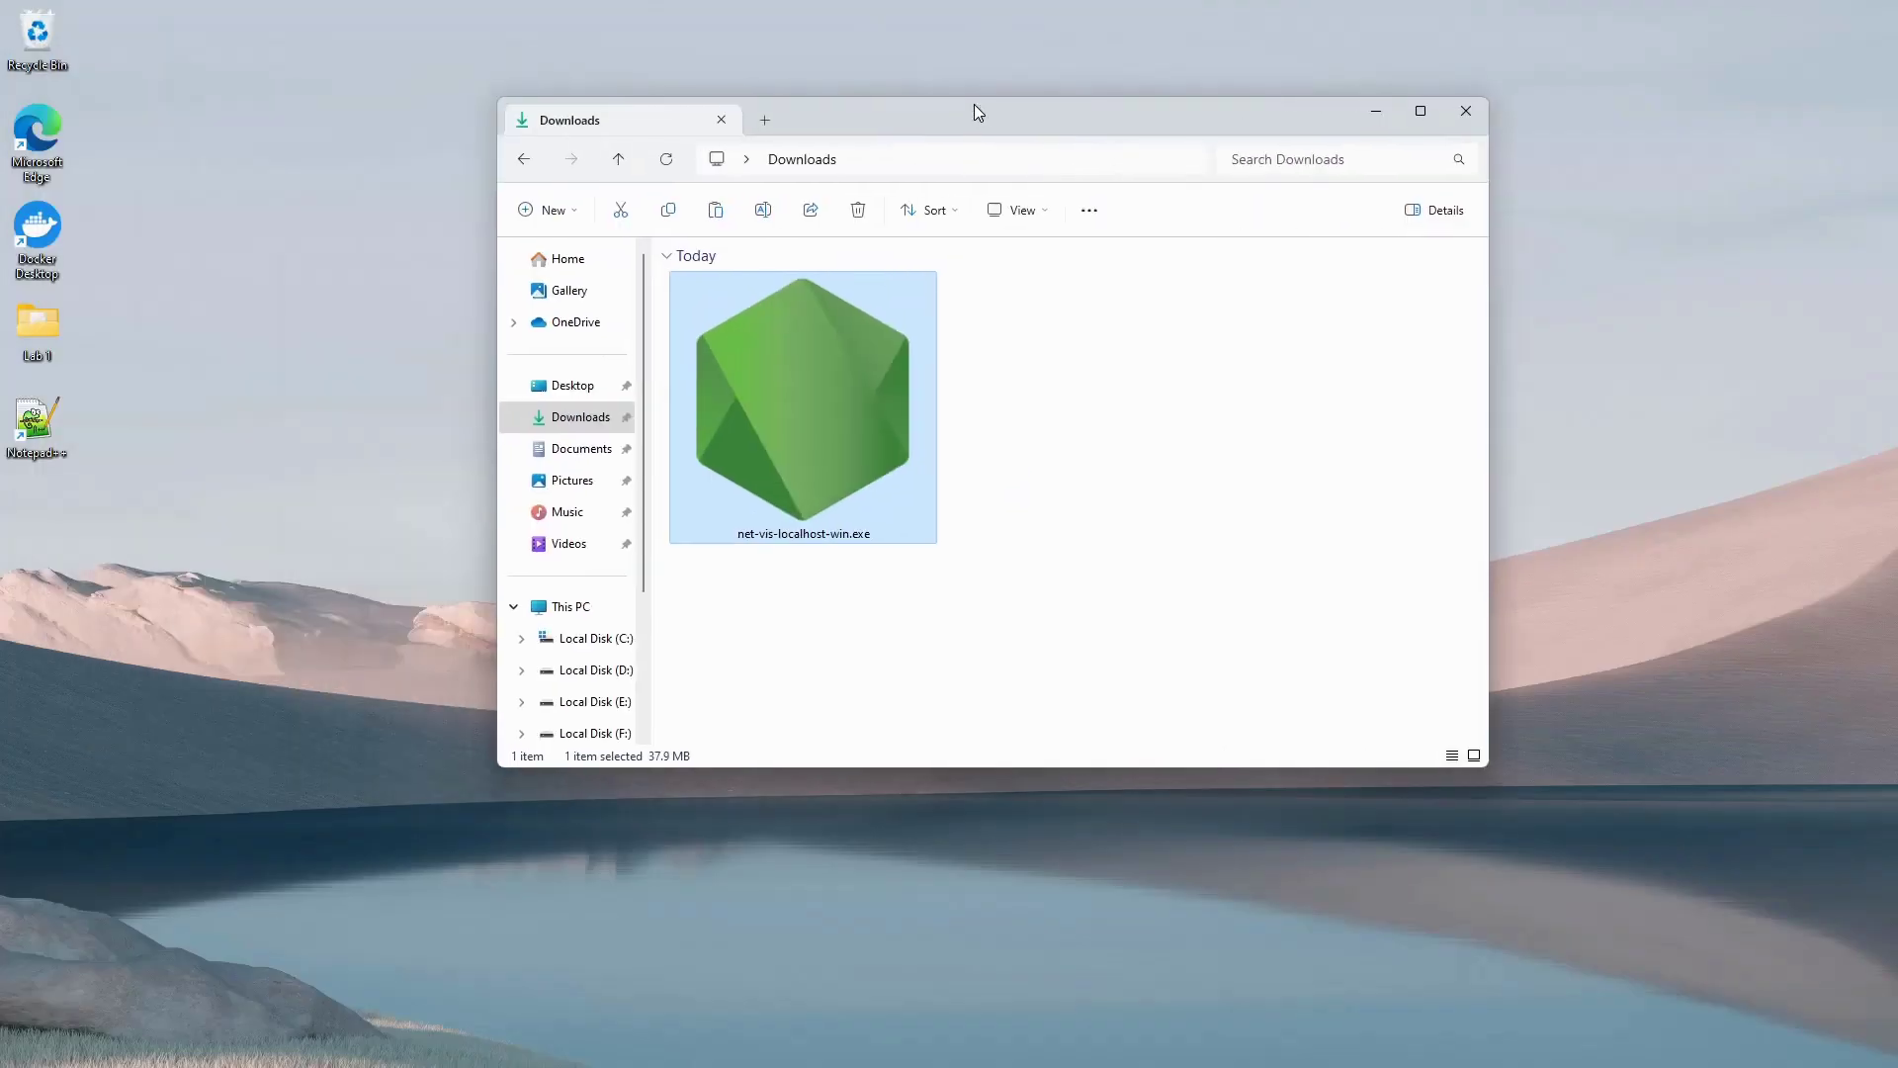
pyautogui.doubleClick(30, 351)
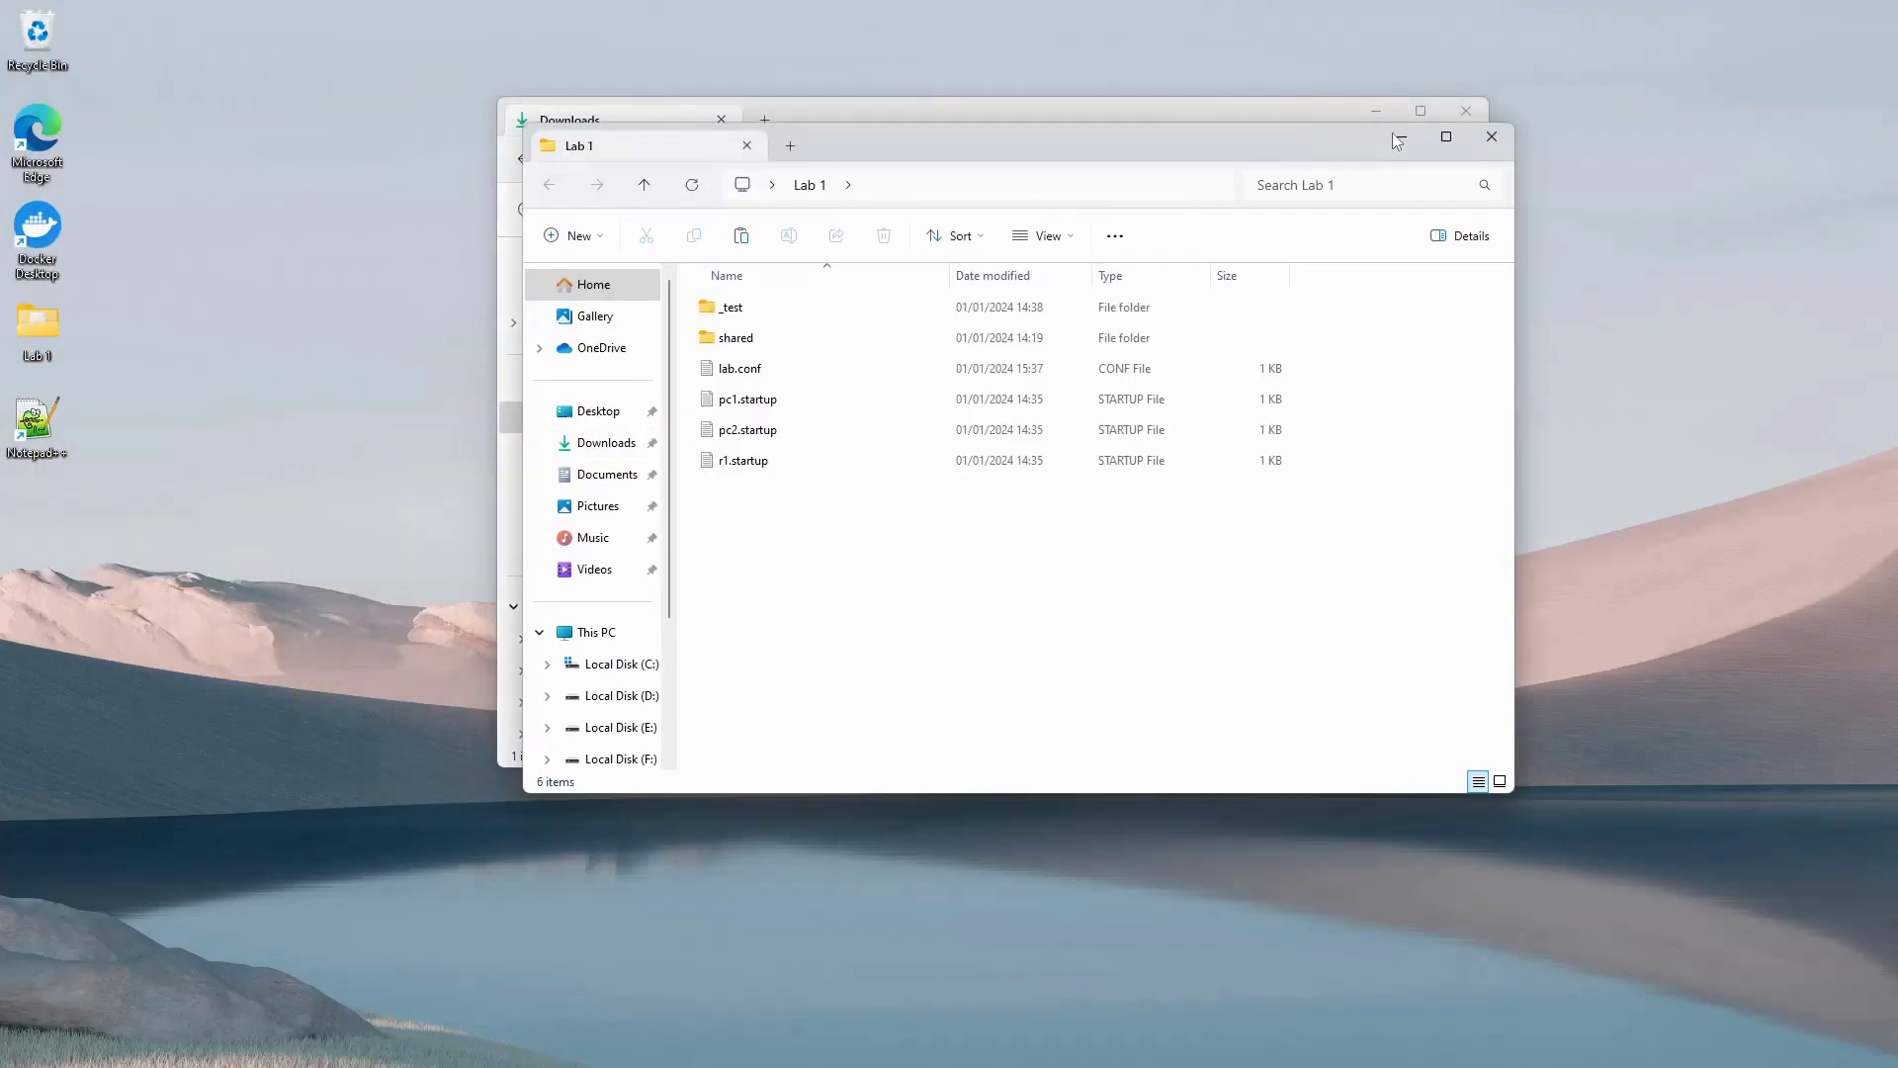
pyautogui.hotkey('ctrl', 'v')
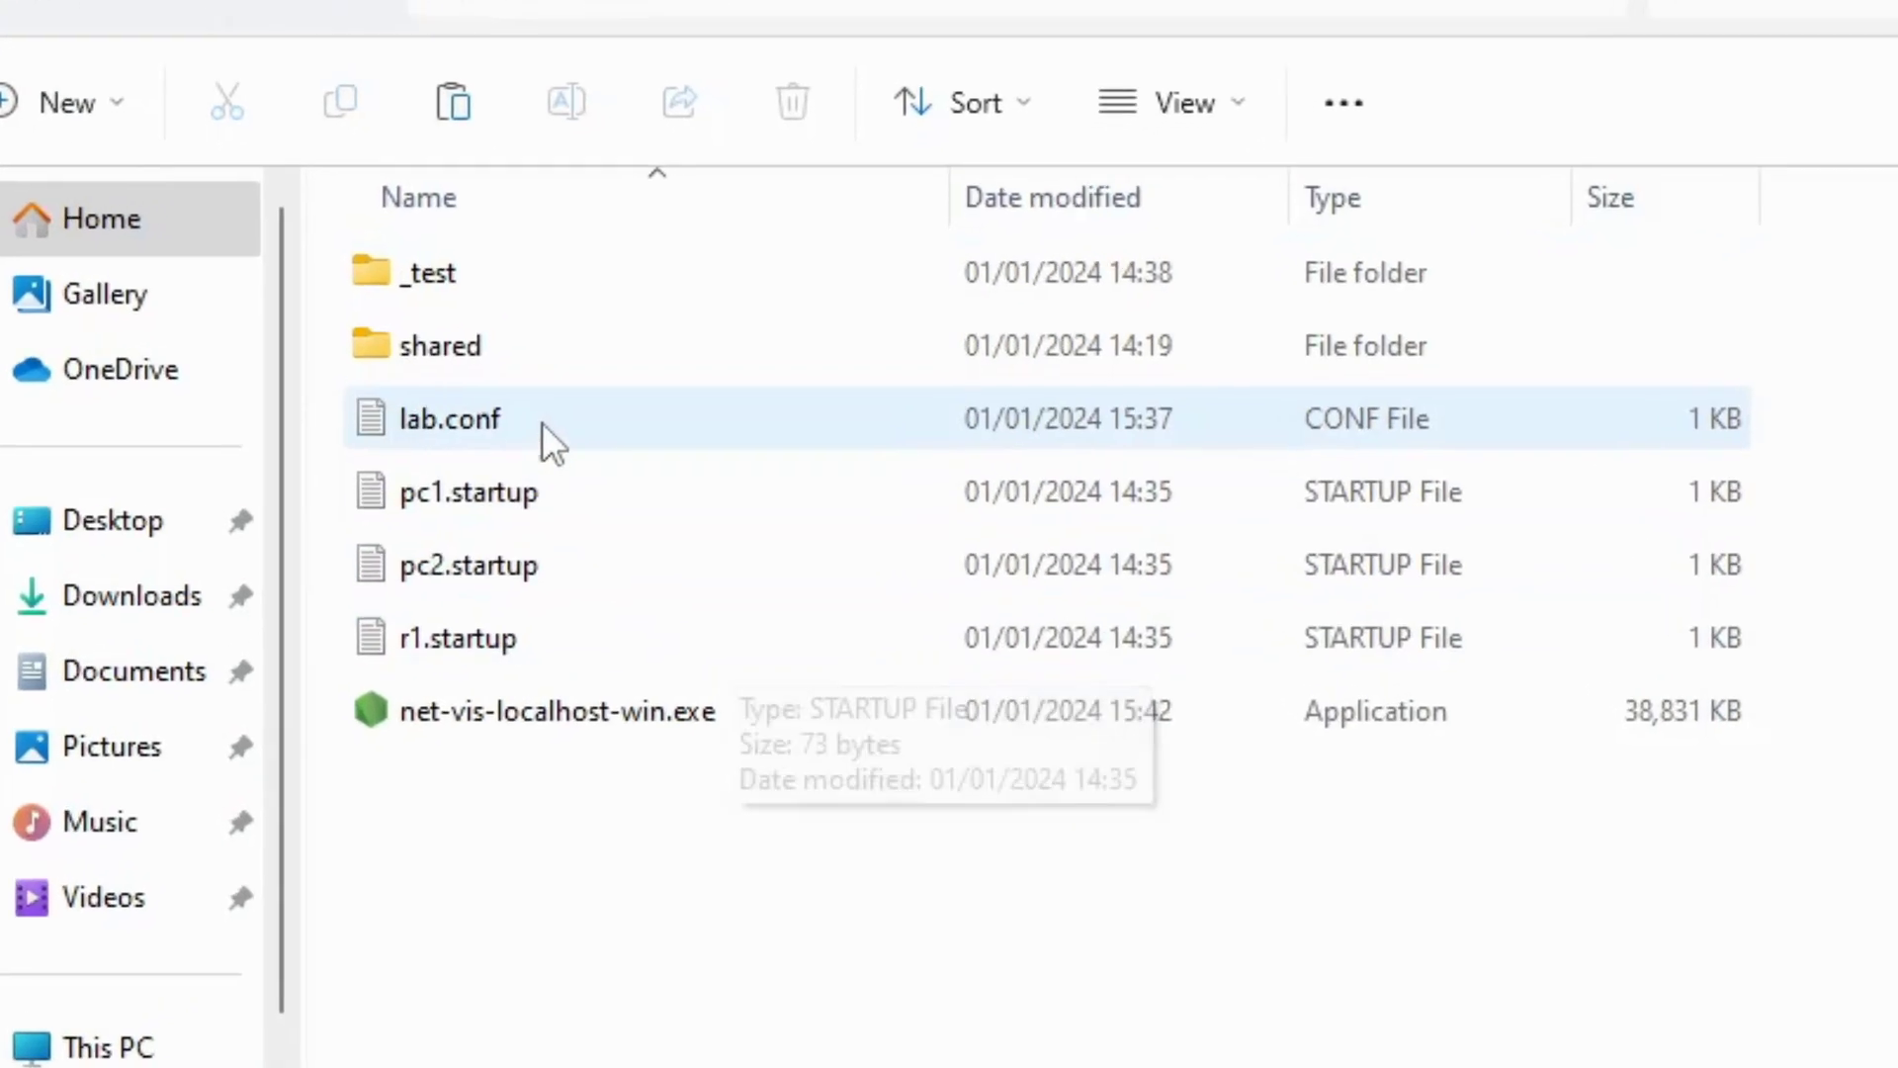
# Choose to open lab.conf with another app picked from the PC.
pyautogui.click(732, 369)
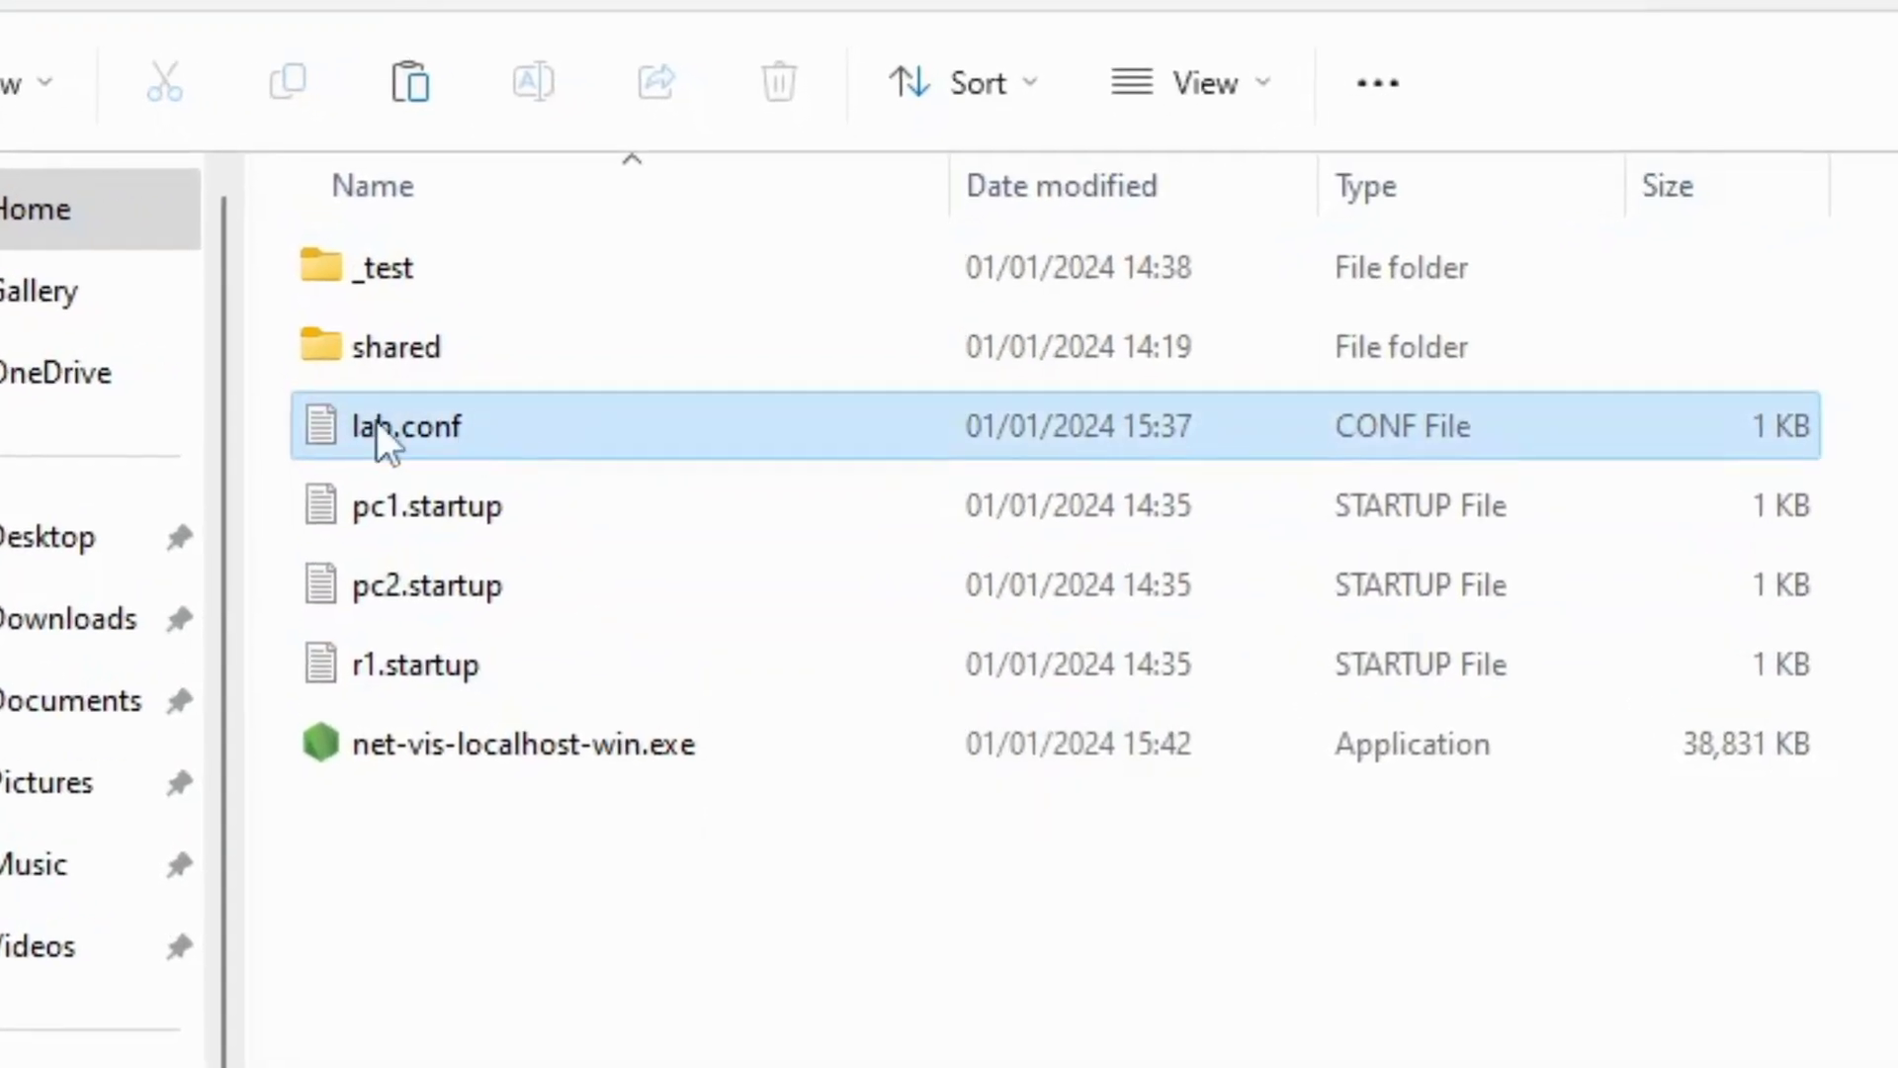
pyautogui.rightClick(708, 431)
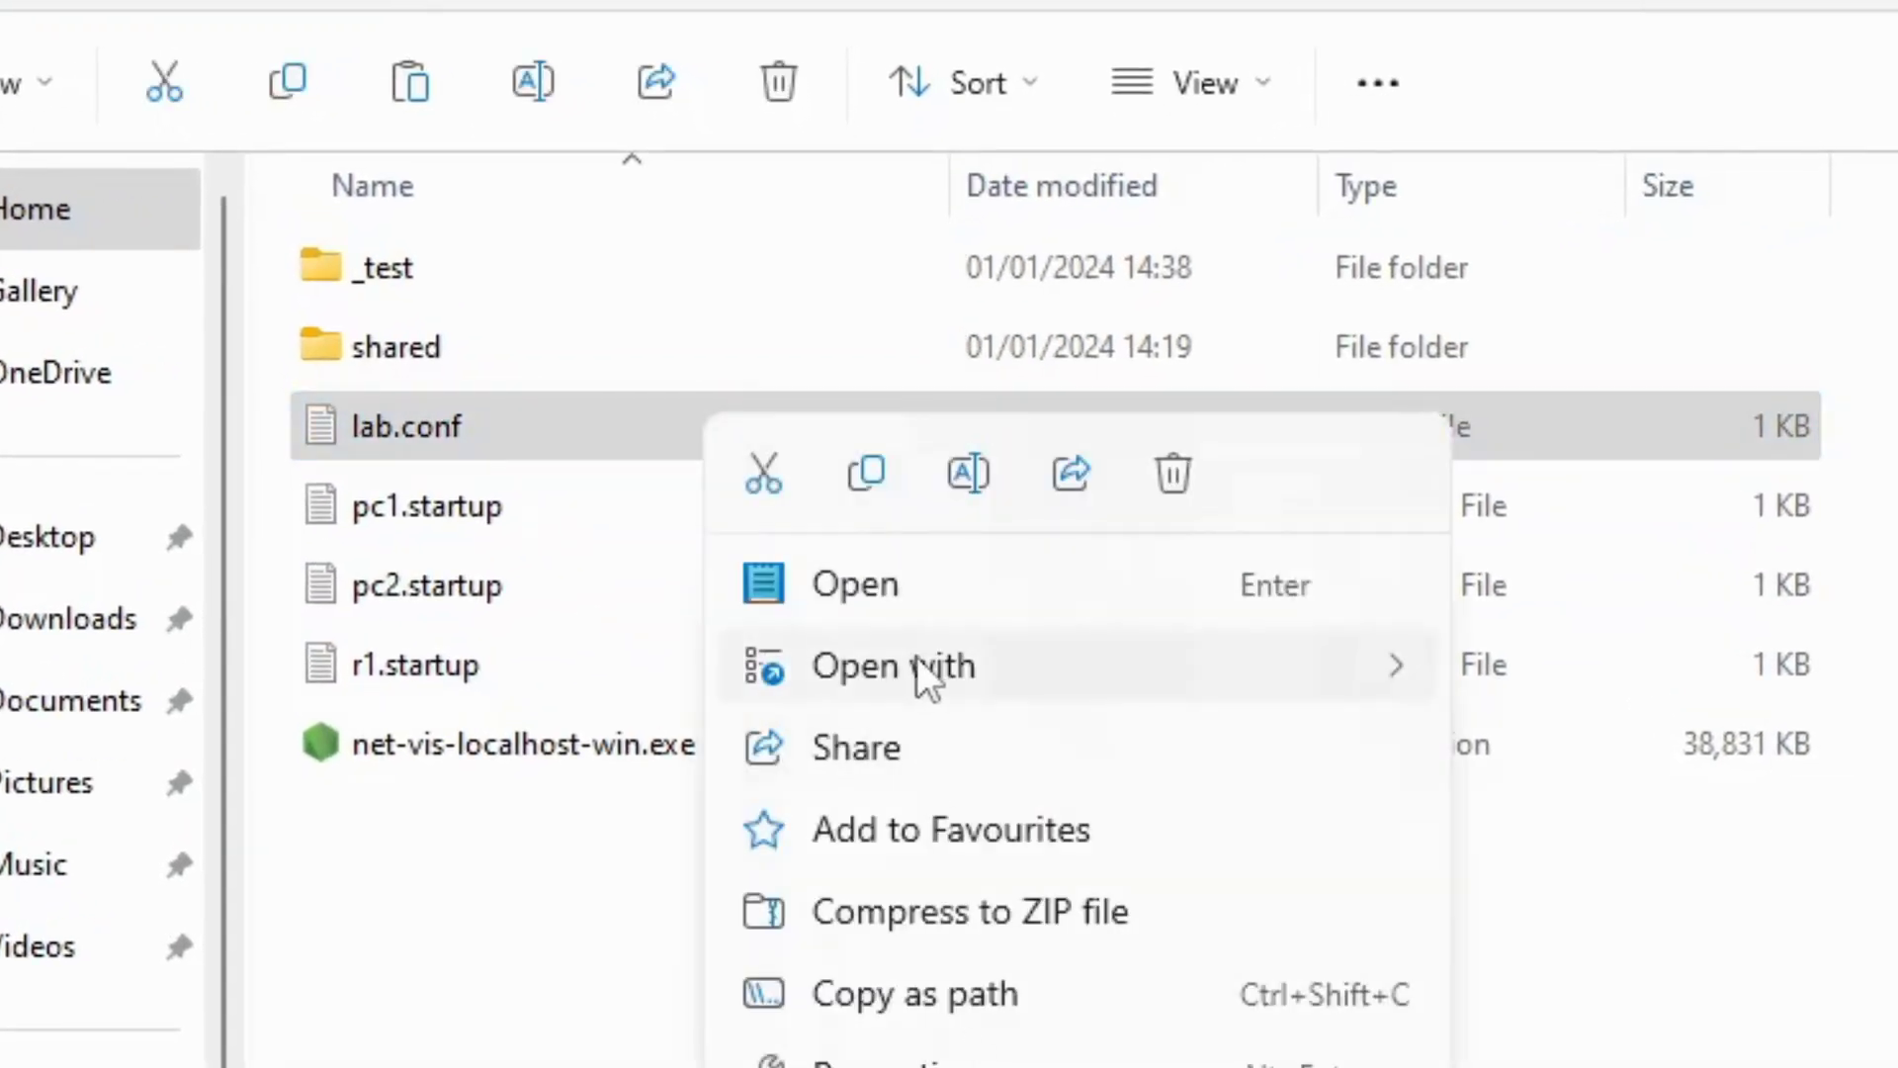
pyautogui.moveTo(922, 676)
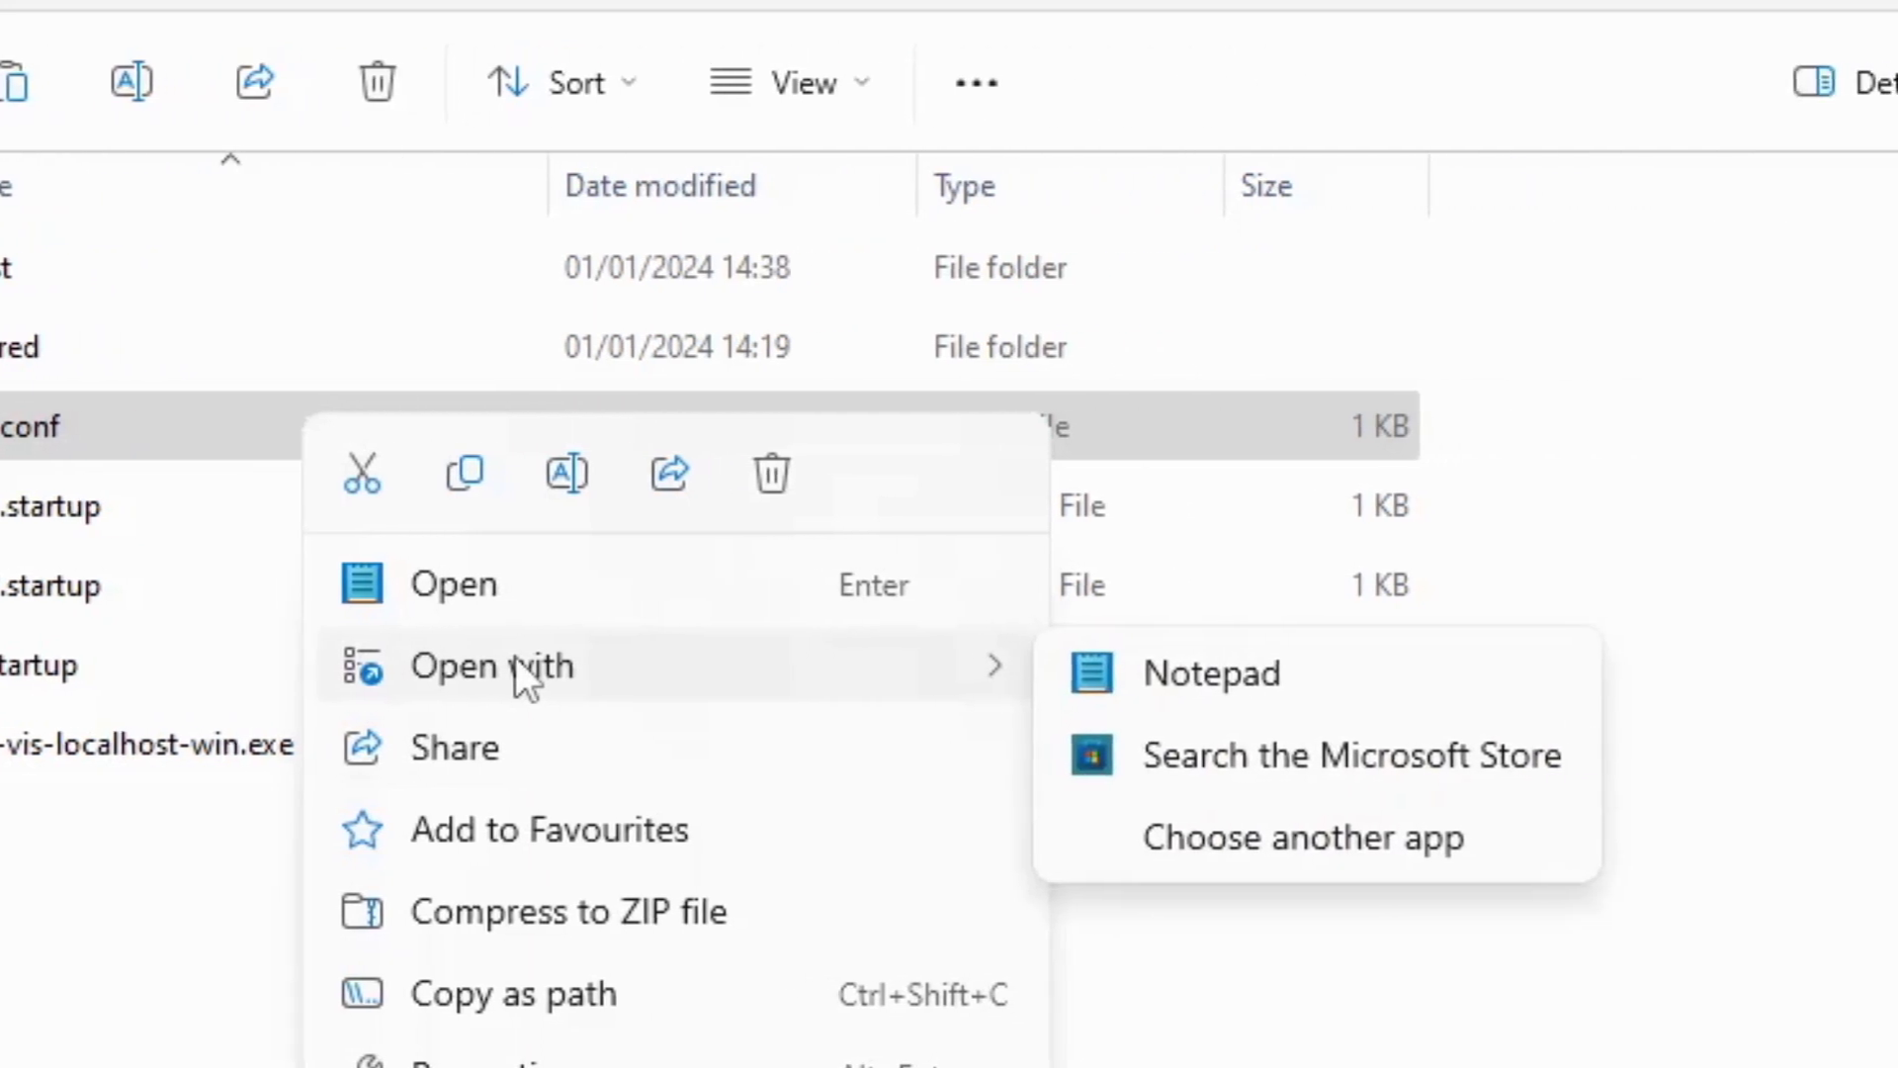
pyautogui.click(1360, 815)
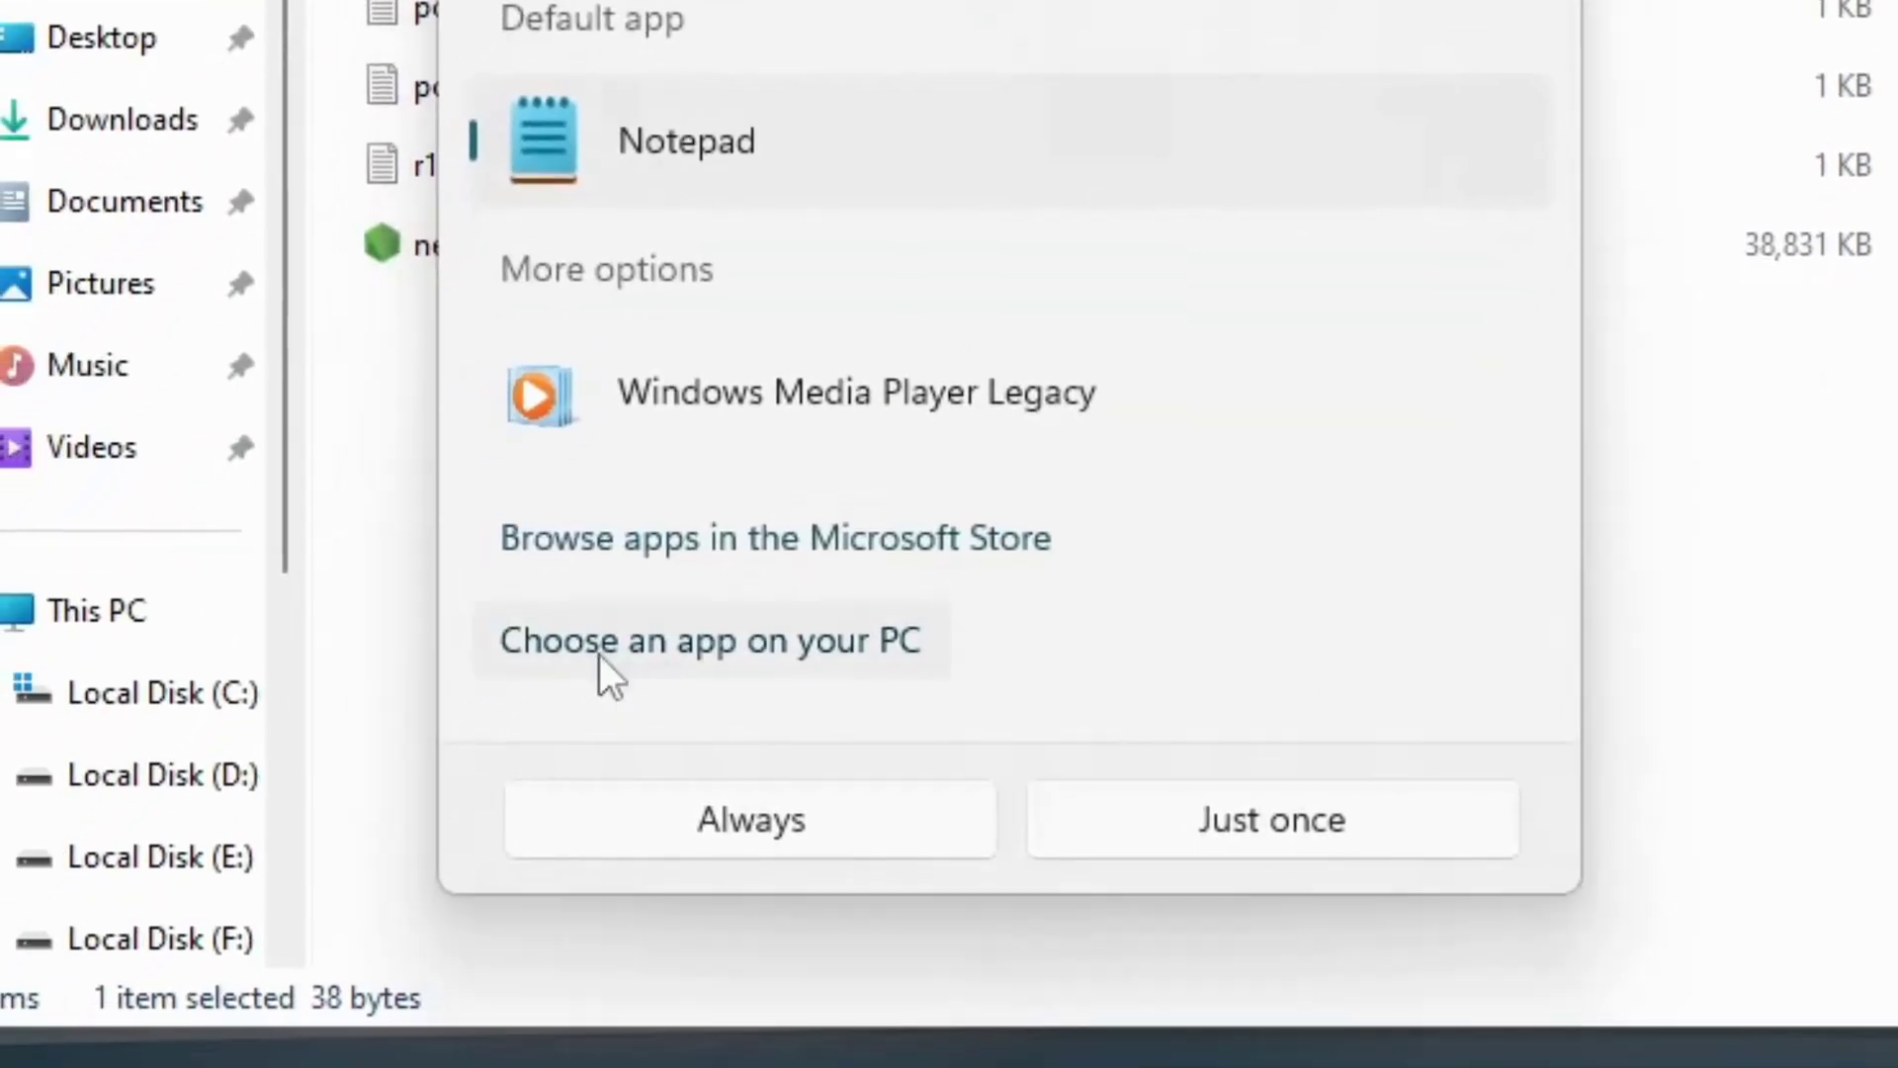
pyautogui.click(599, 655)
# Pick C:\Program Files\Notepad++\notepad++.exe and open lab.conf with it just once.
pyautogui.click(713, 585)
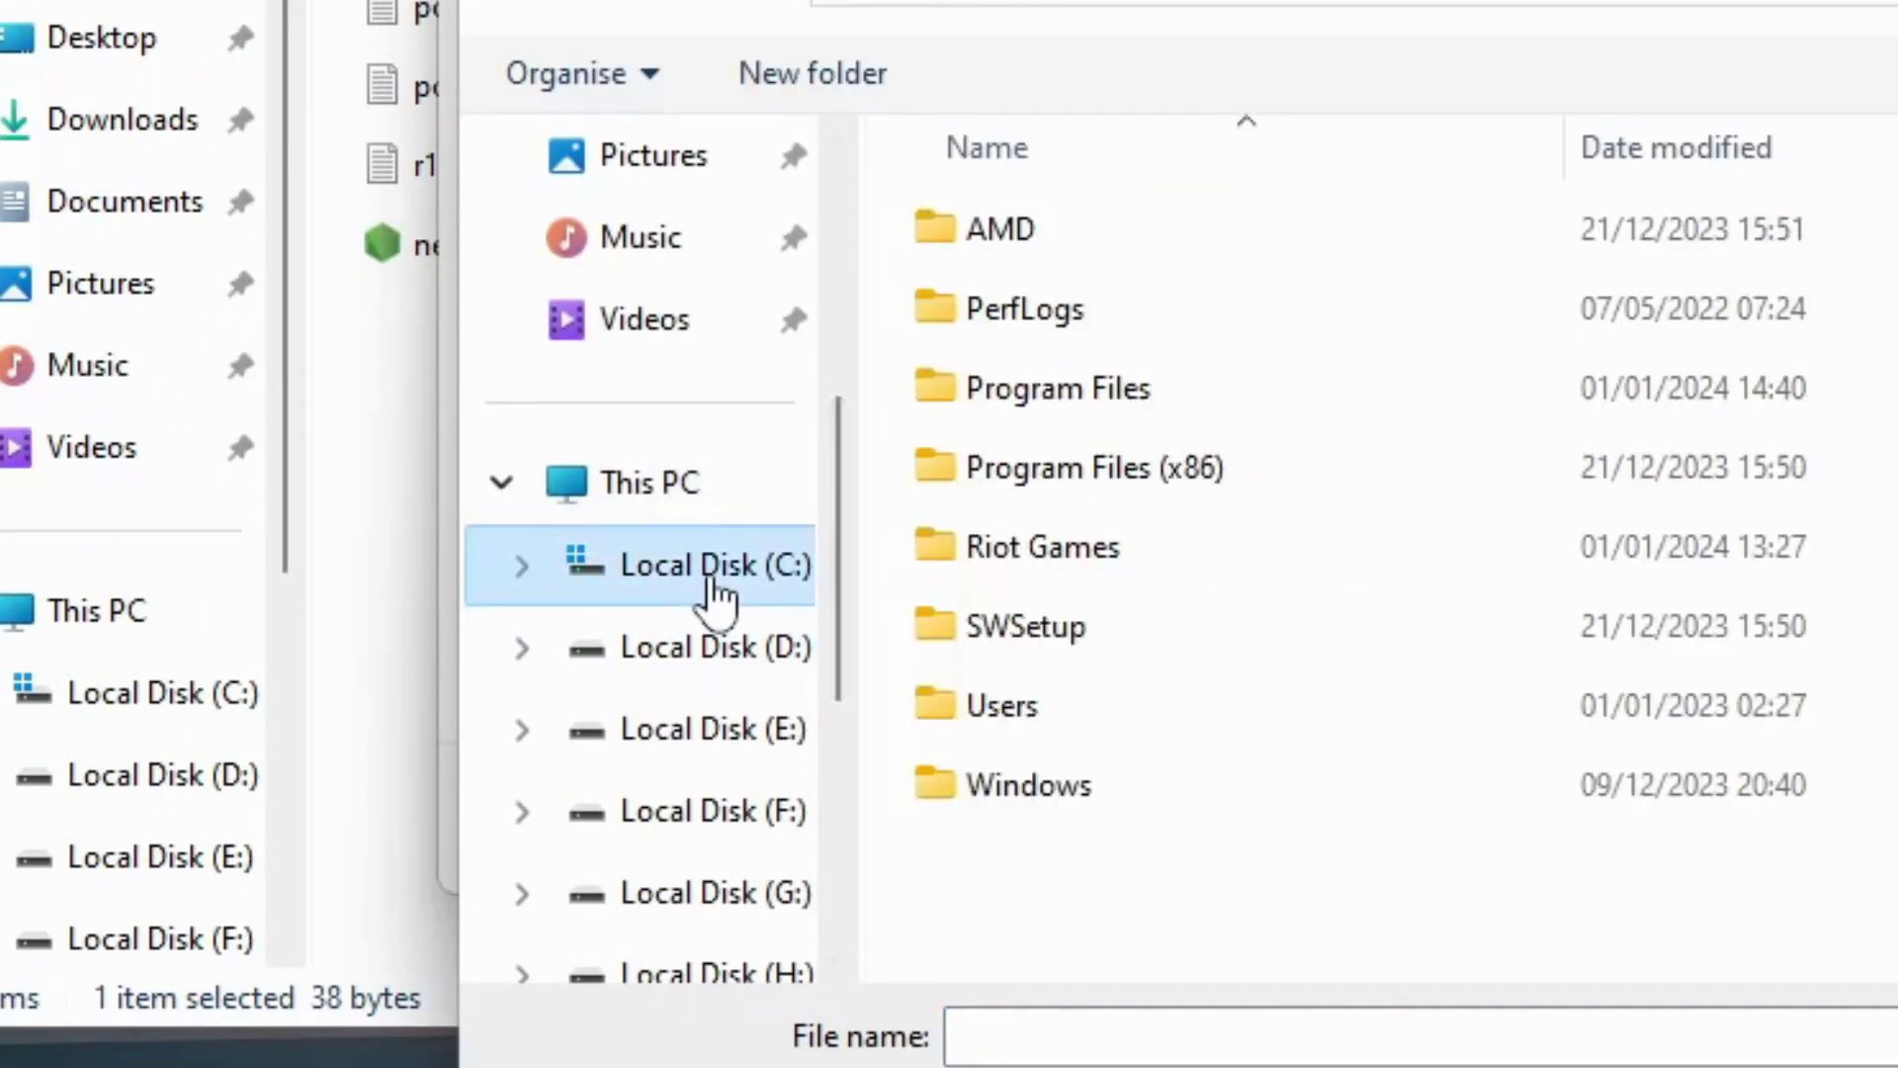
pyautogui.doubleClick(1194, 407)
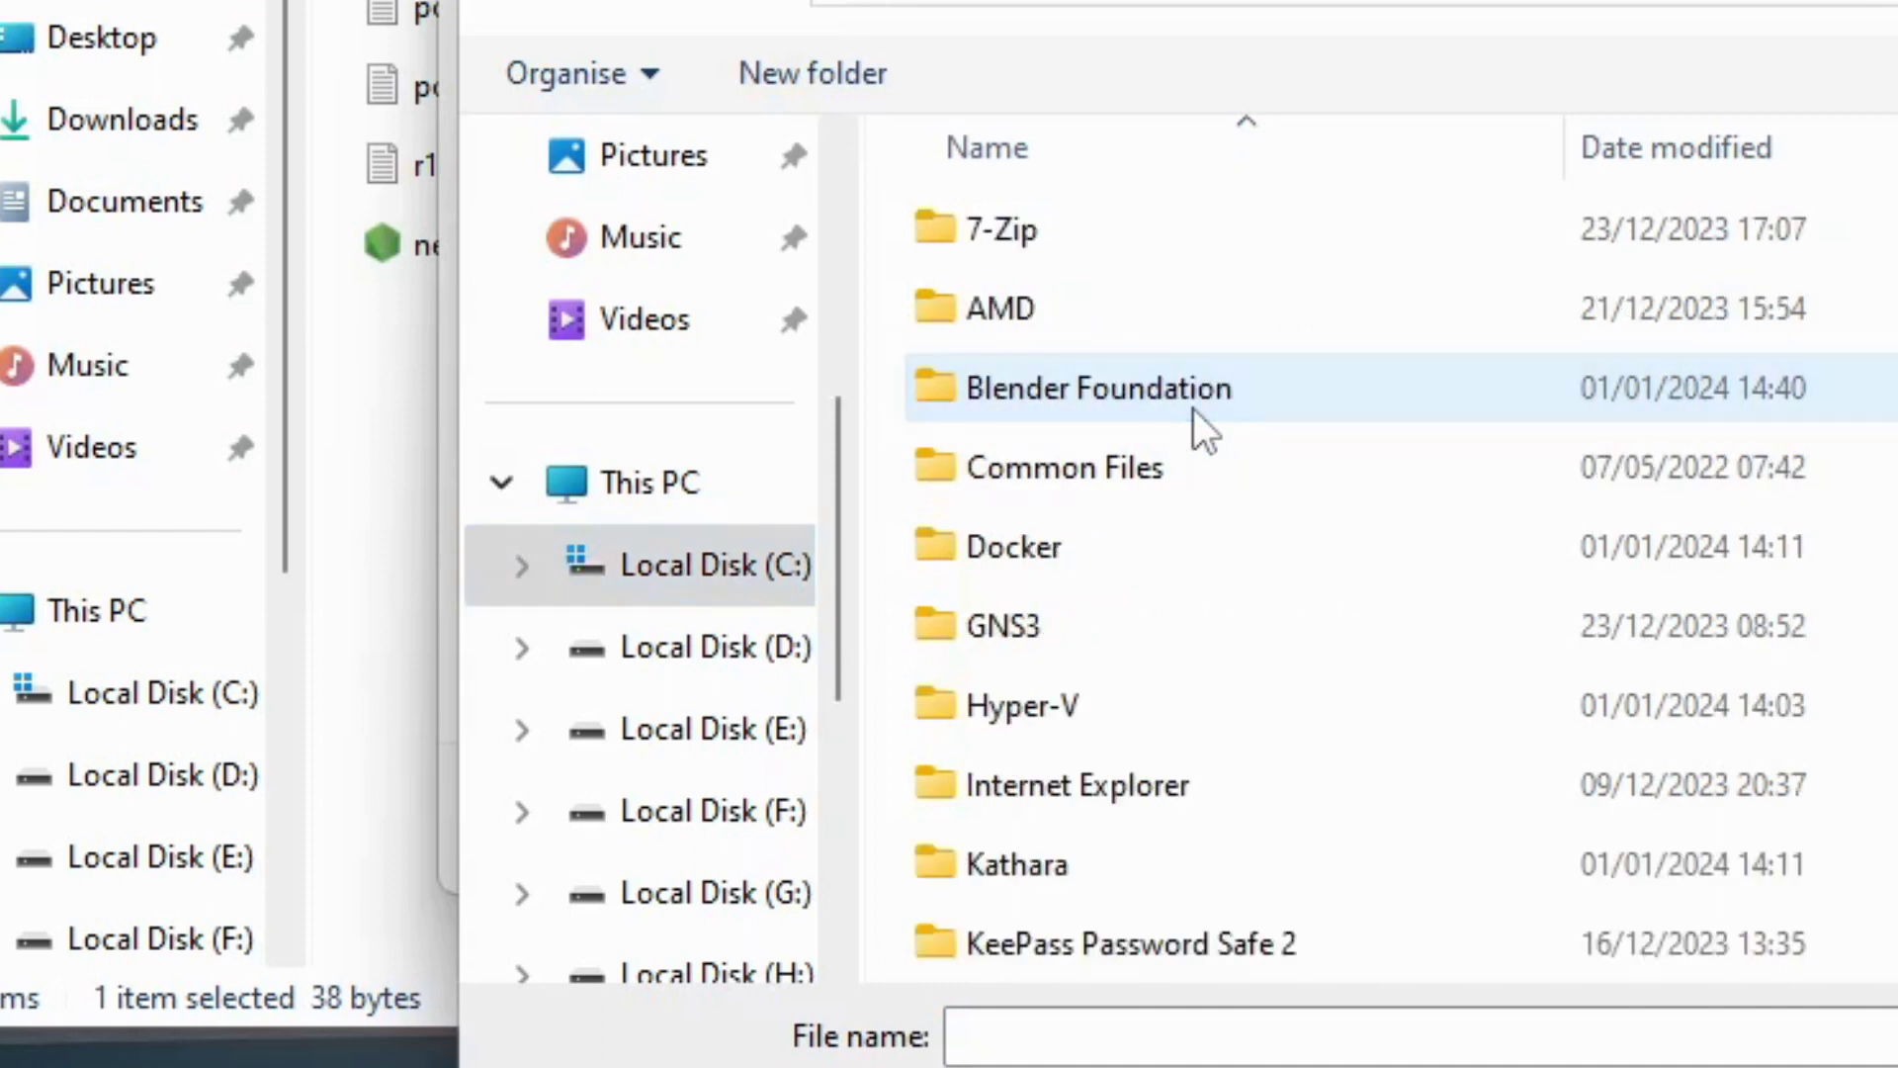
pyautogui.scroll(-2, 1272, 606)
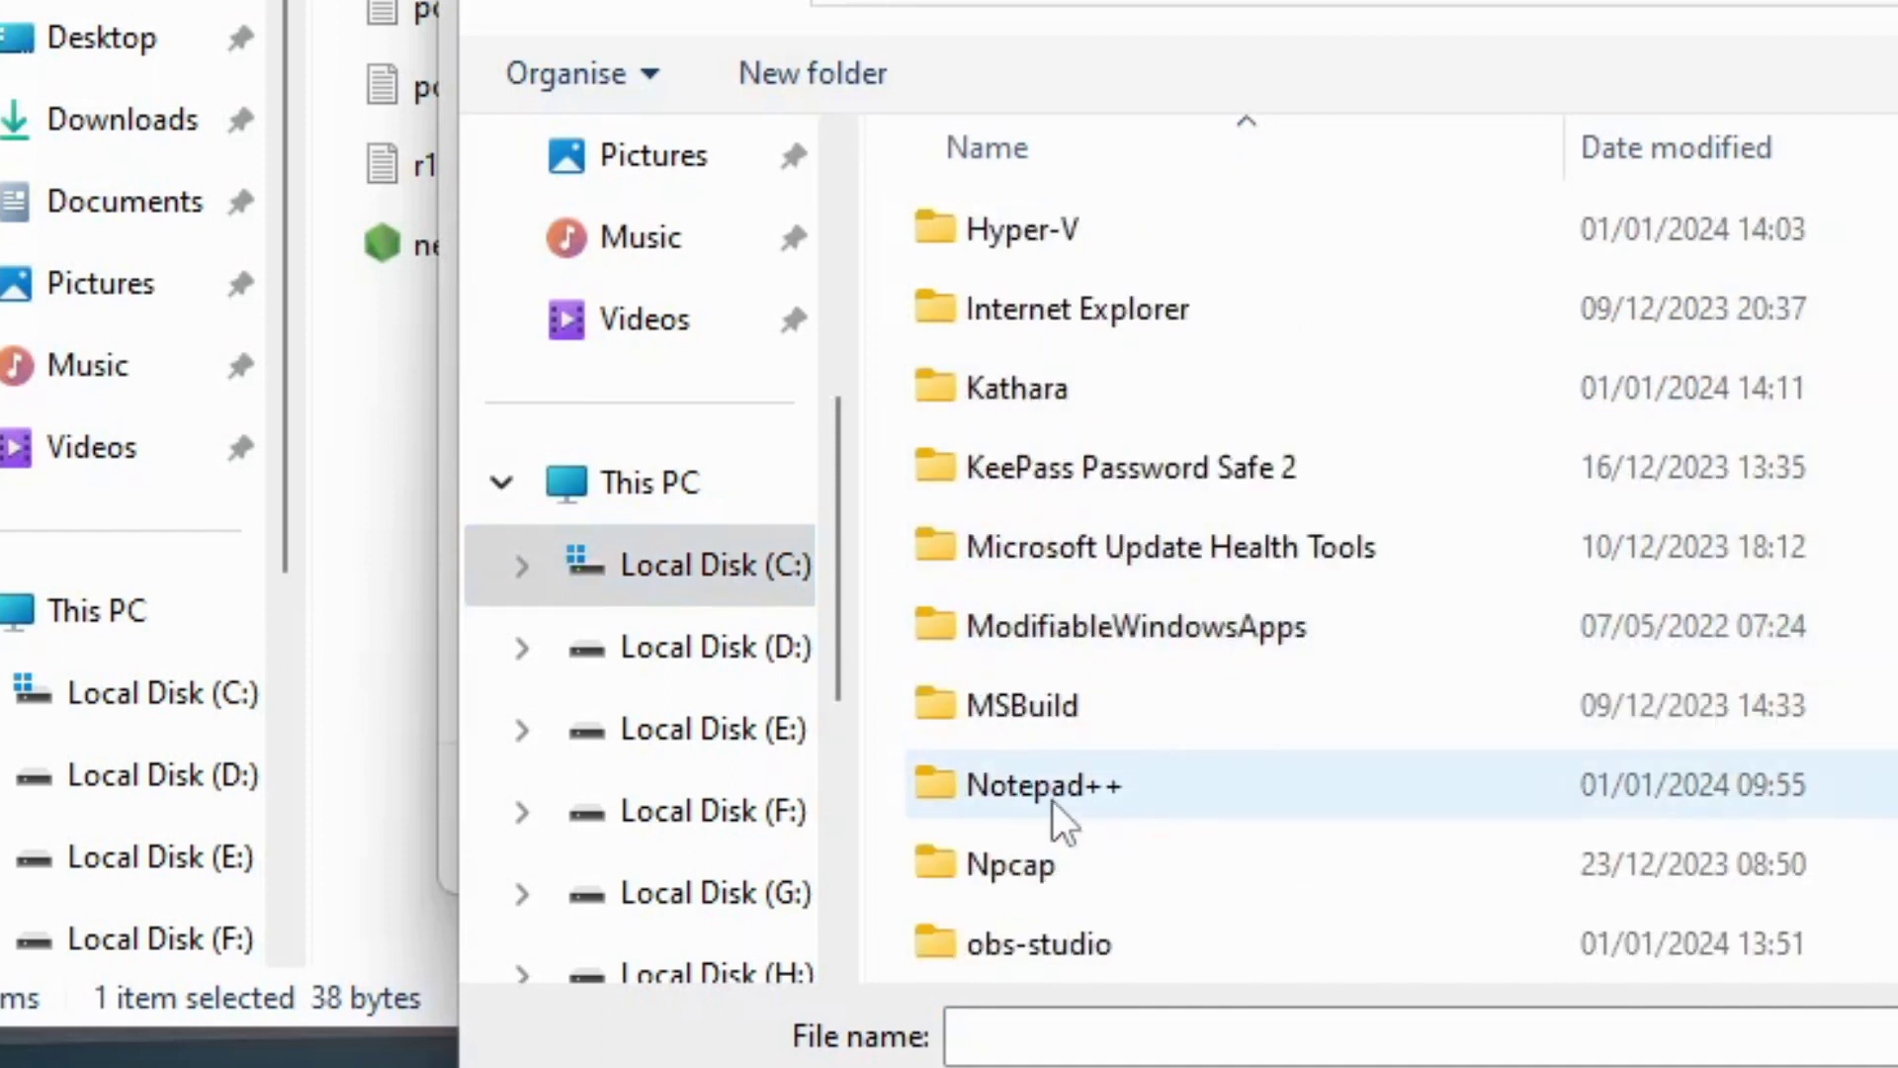
pyautogui.doubleClick(1297, 777)
pyautogui.scroll(-3, 1303, 775)
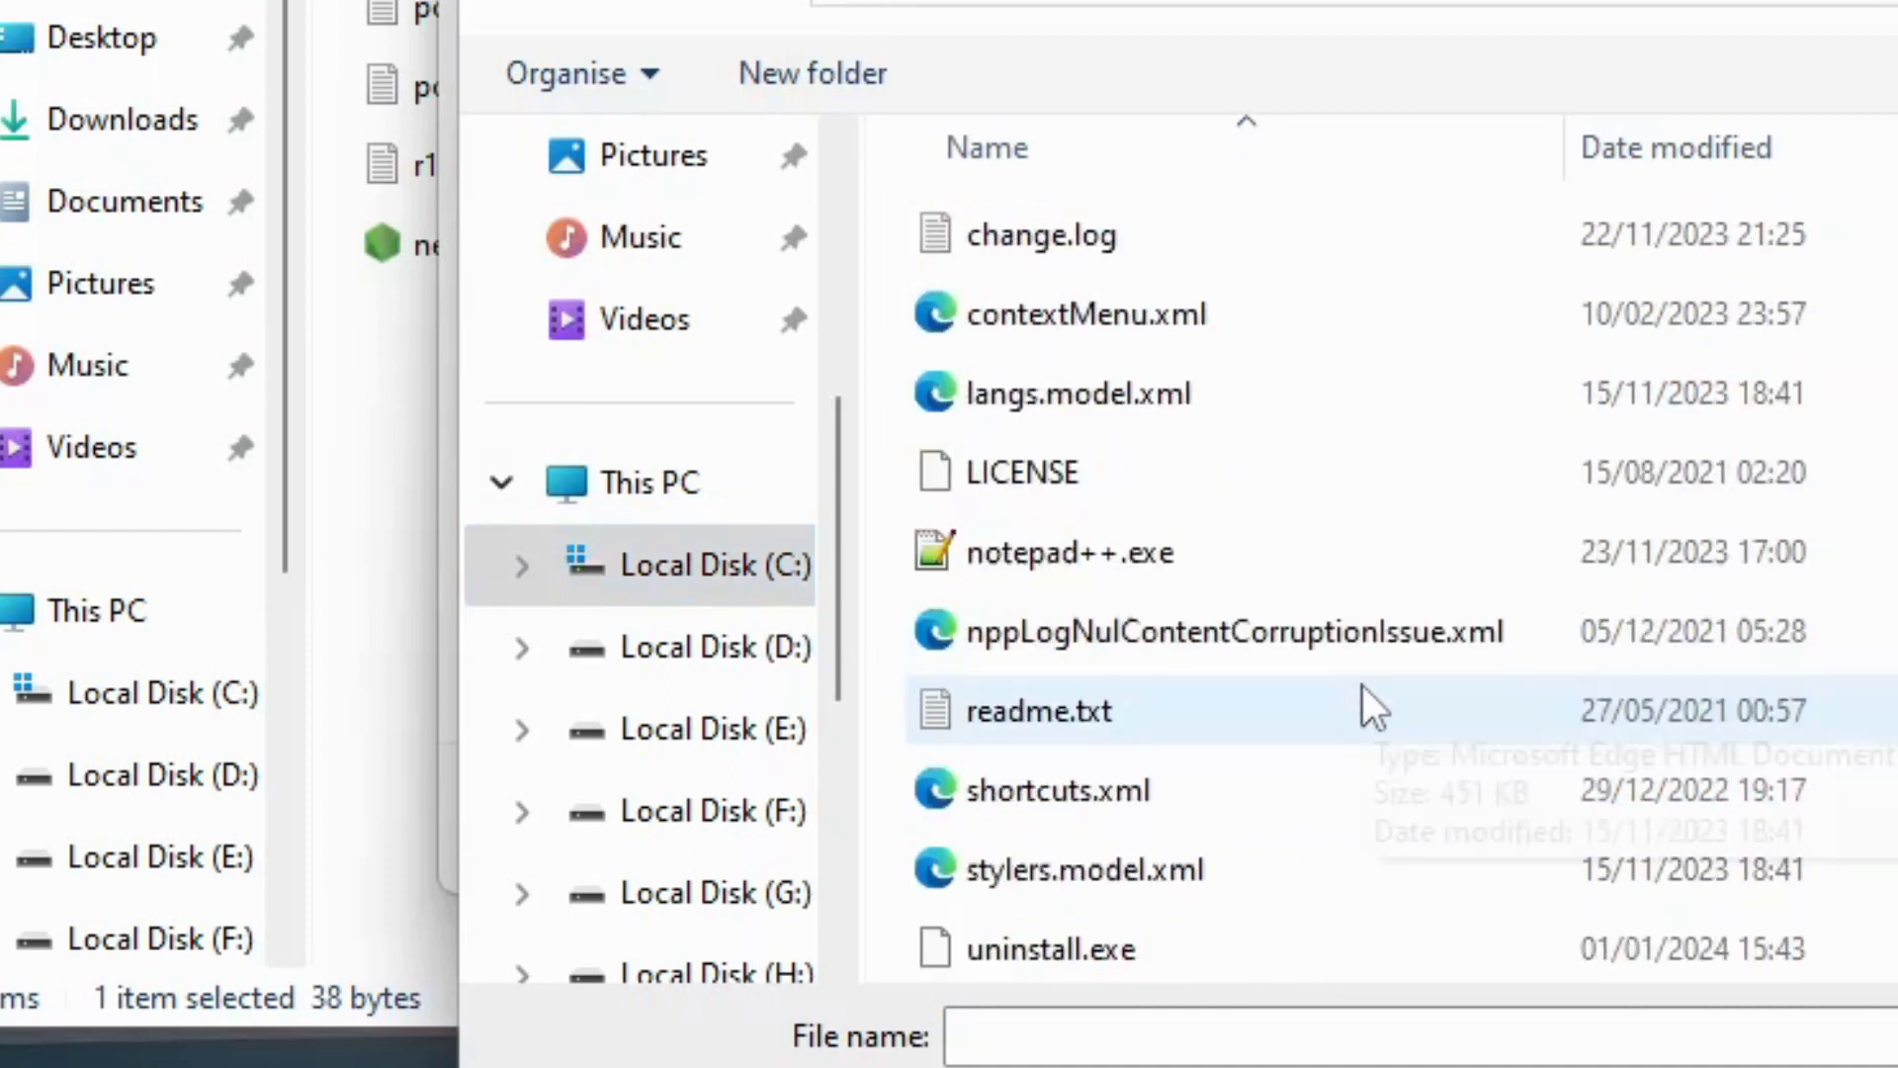
pyautogui.click(1038, 550)
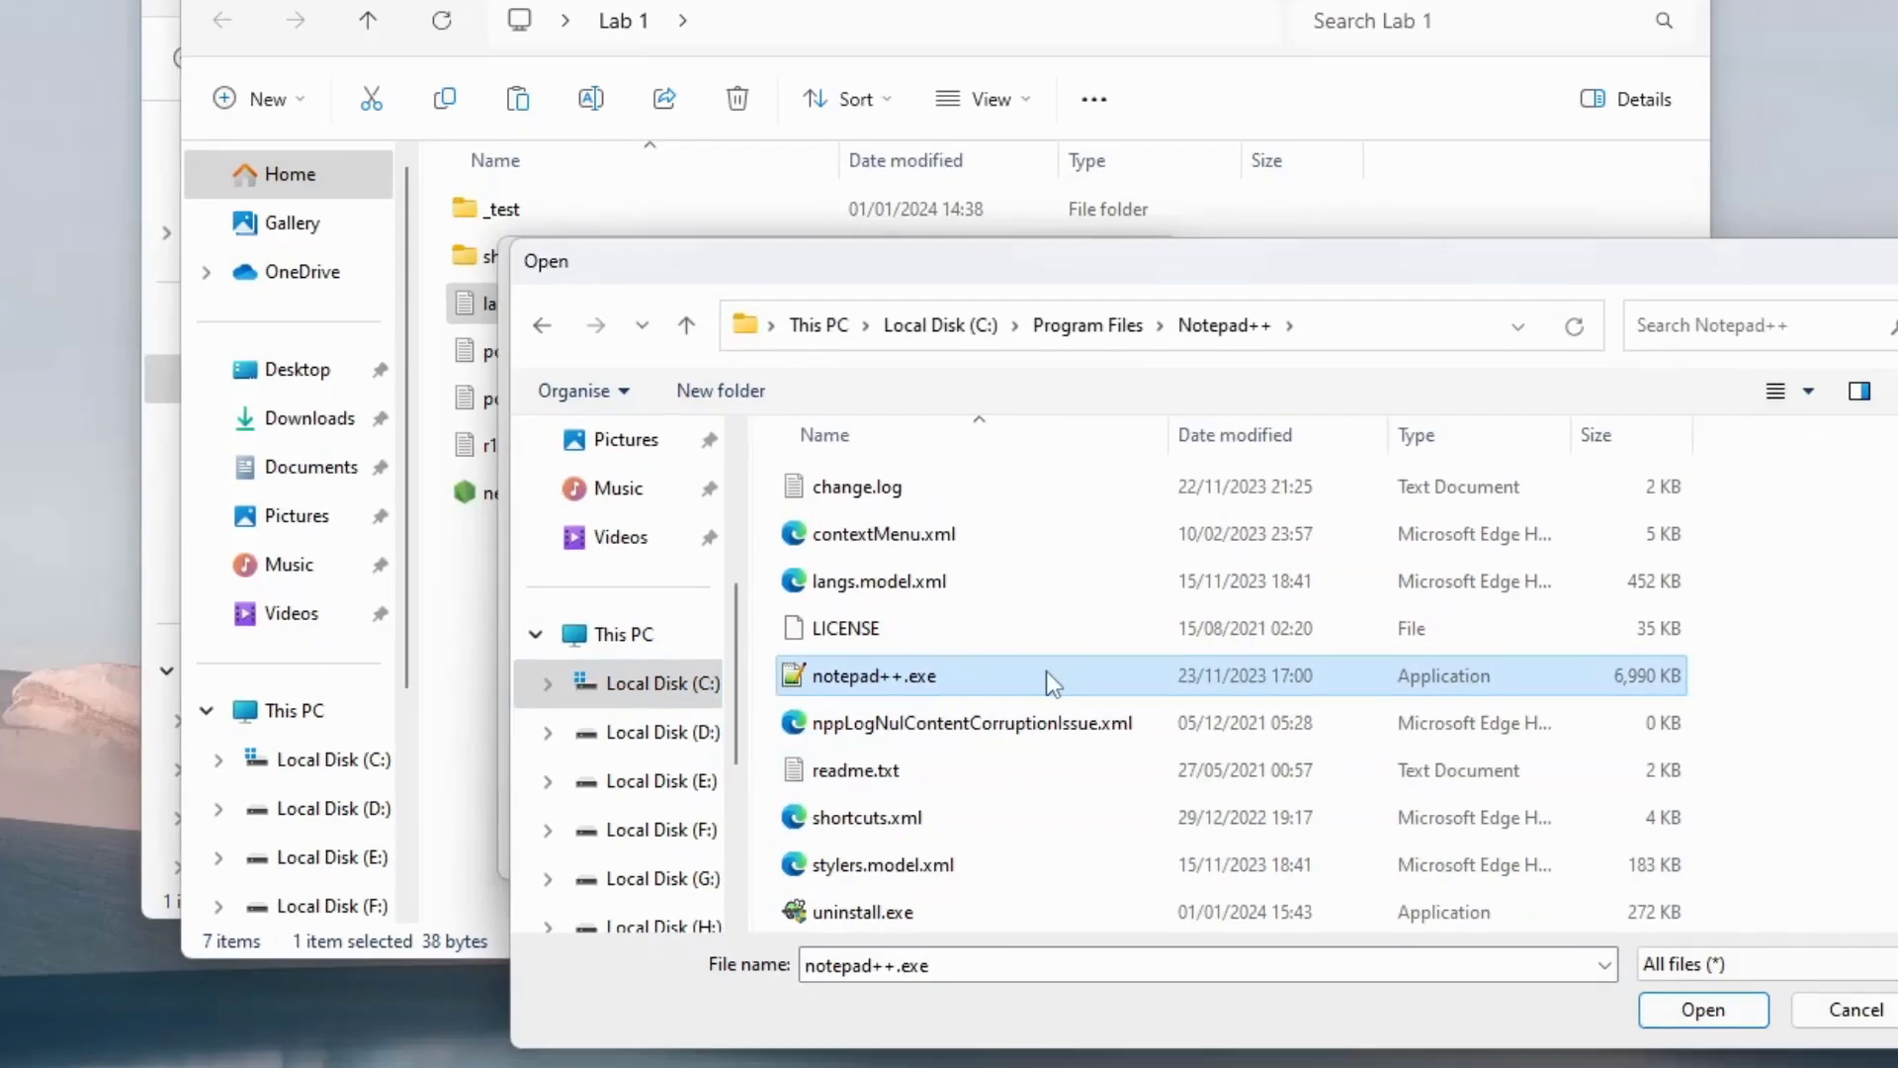
pyautogui.doubleClick(1038, 550)
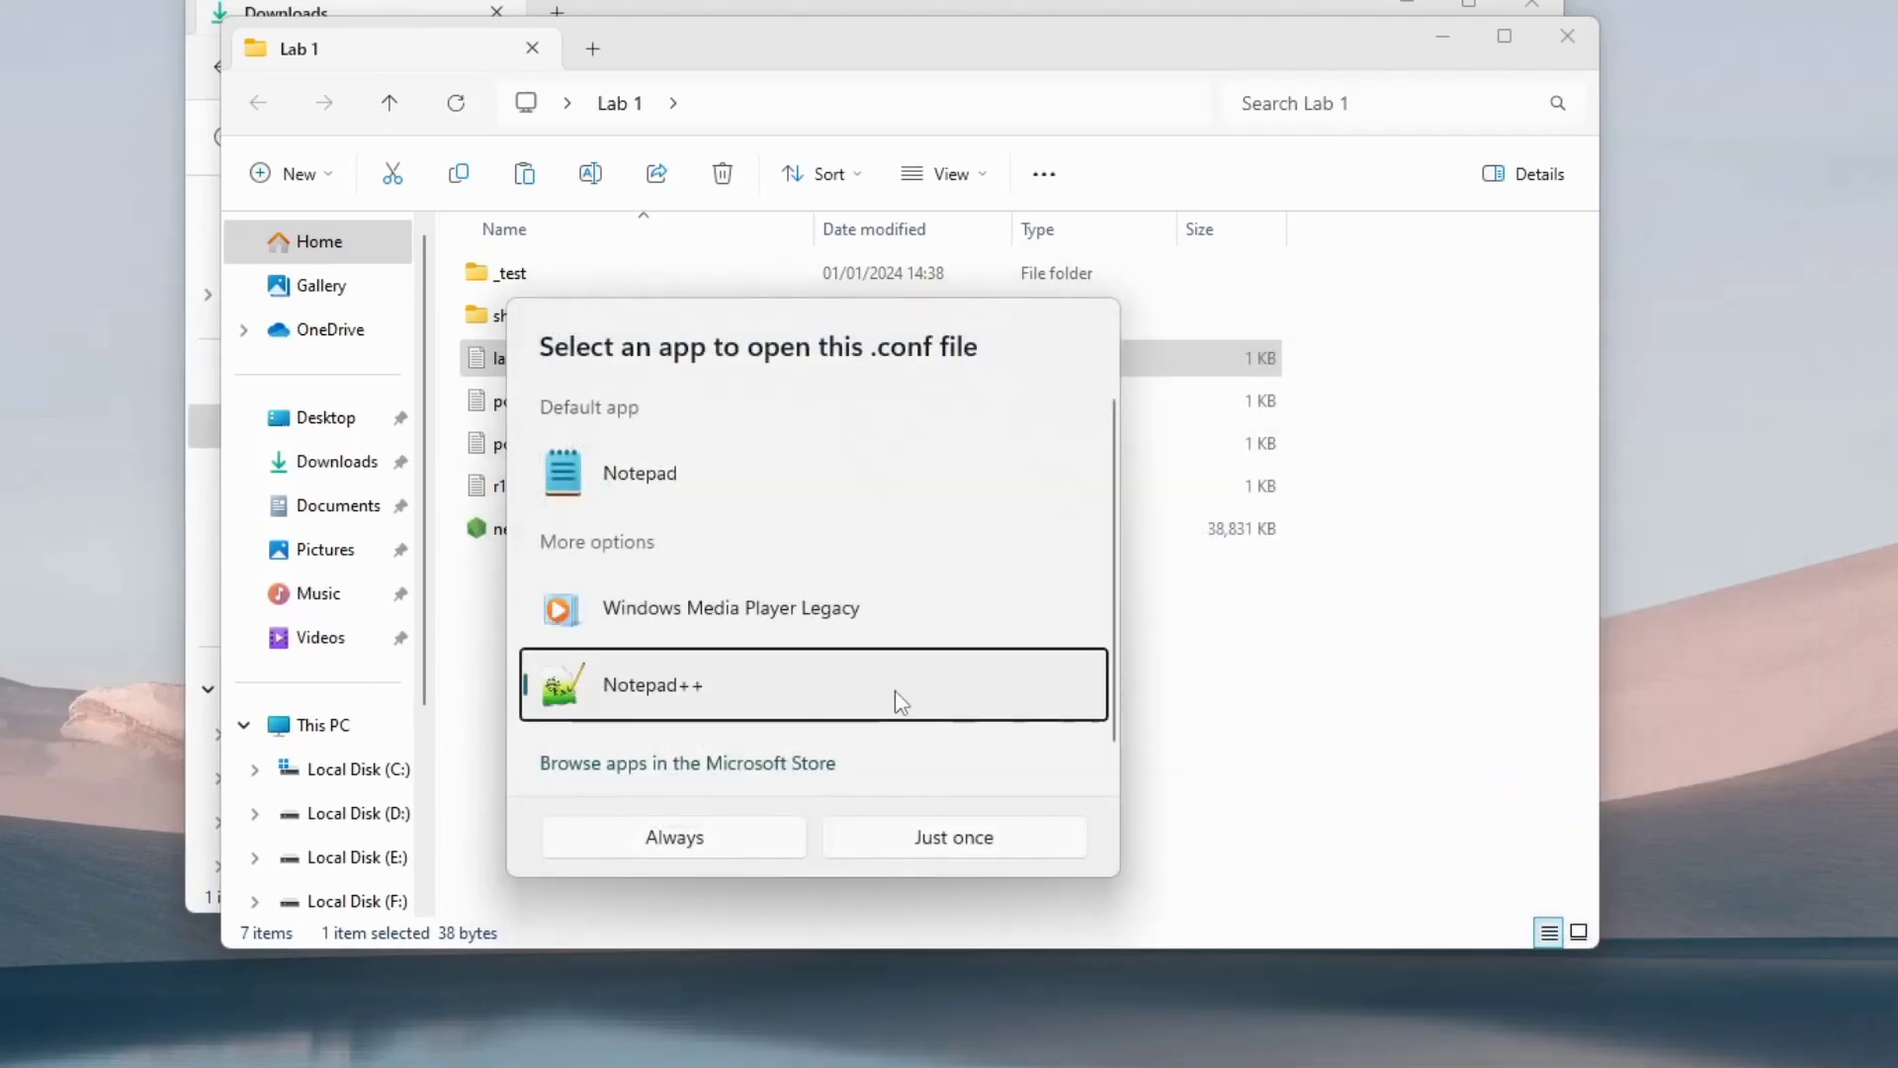
pyautogui.click(708, 821)
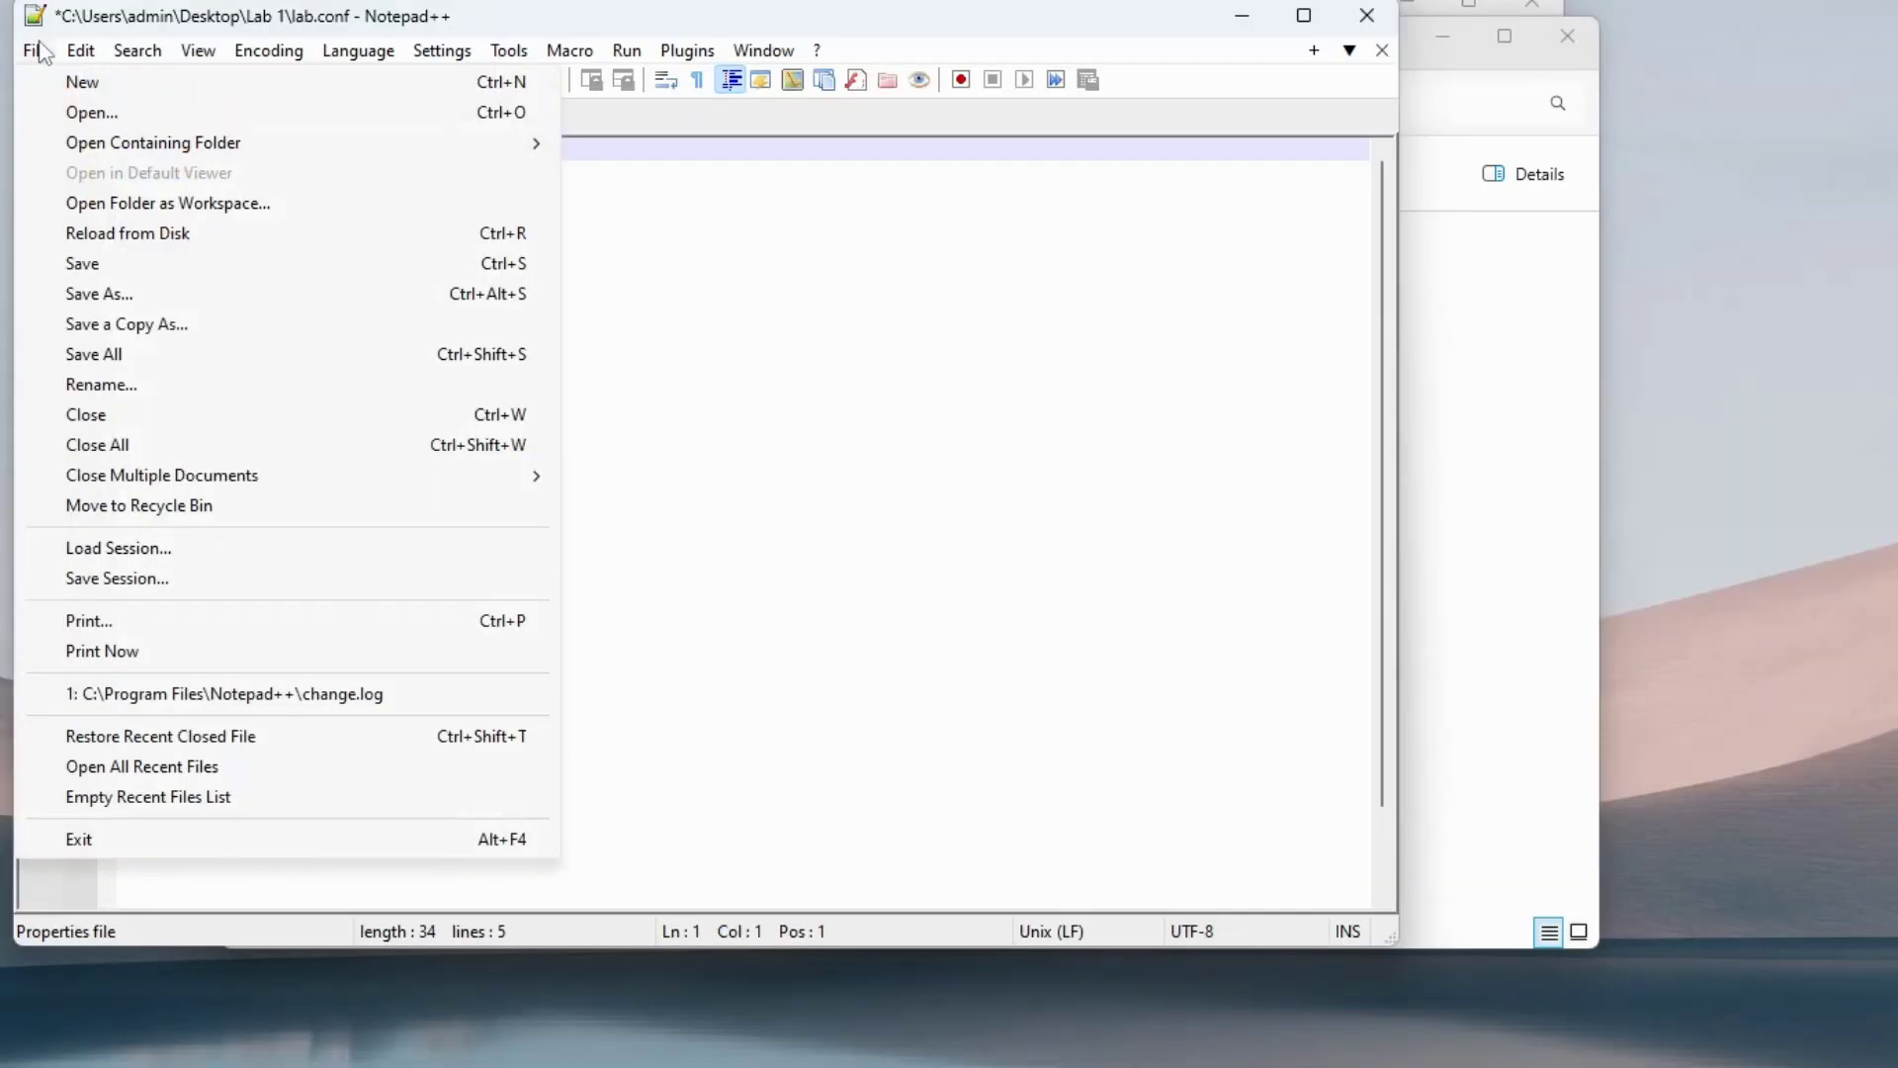
# Save the Unix (LF)-converted lab.conf and close Notepad++.
pyautogui.click(139, 264)
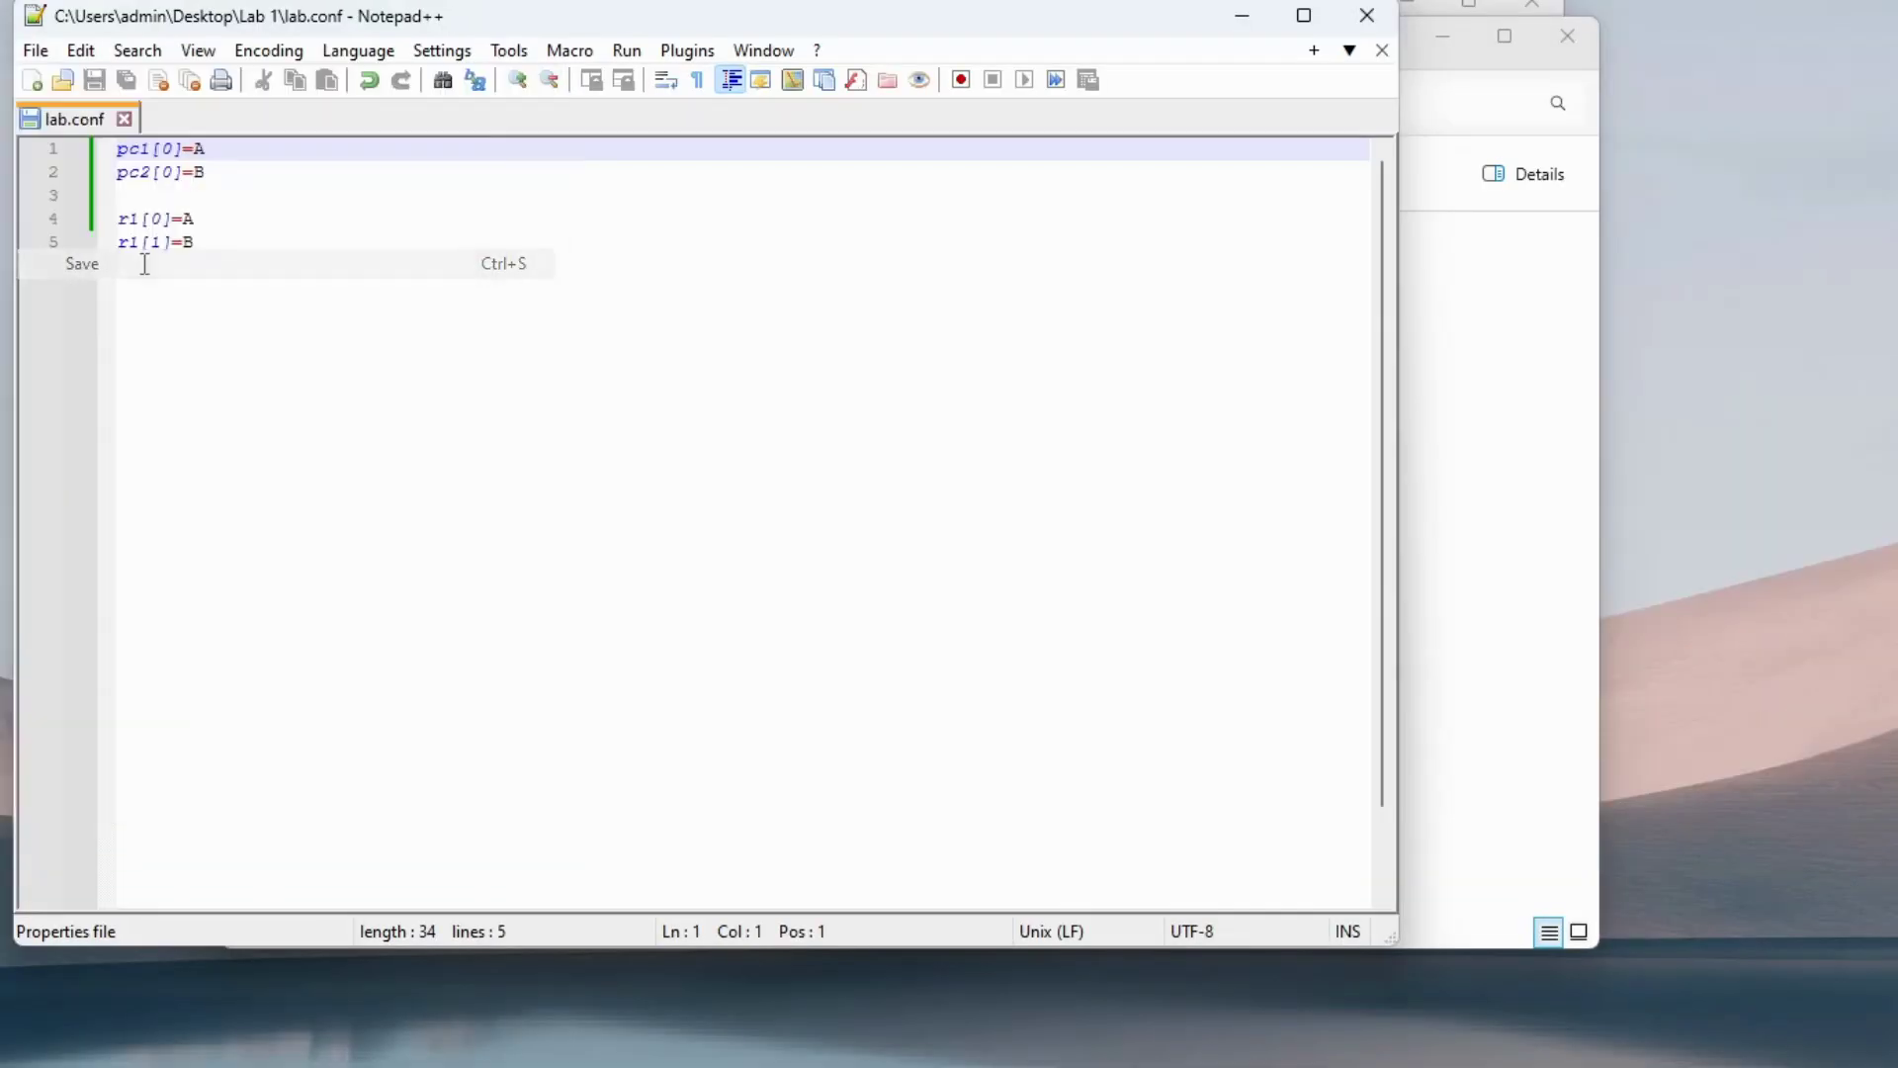
pyautogui.click(1352, 30)
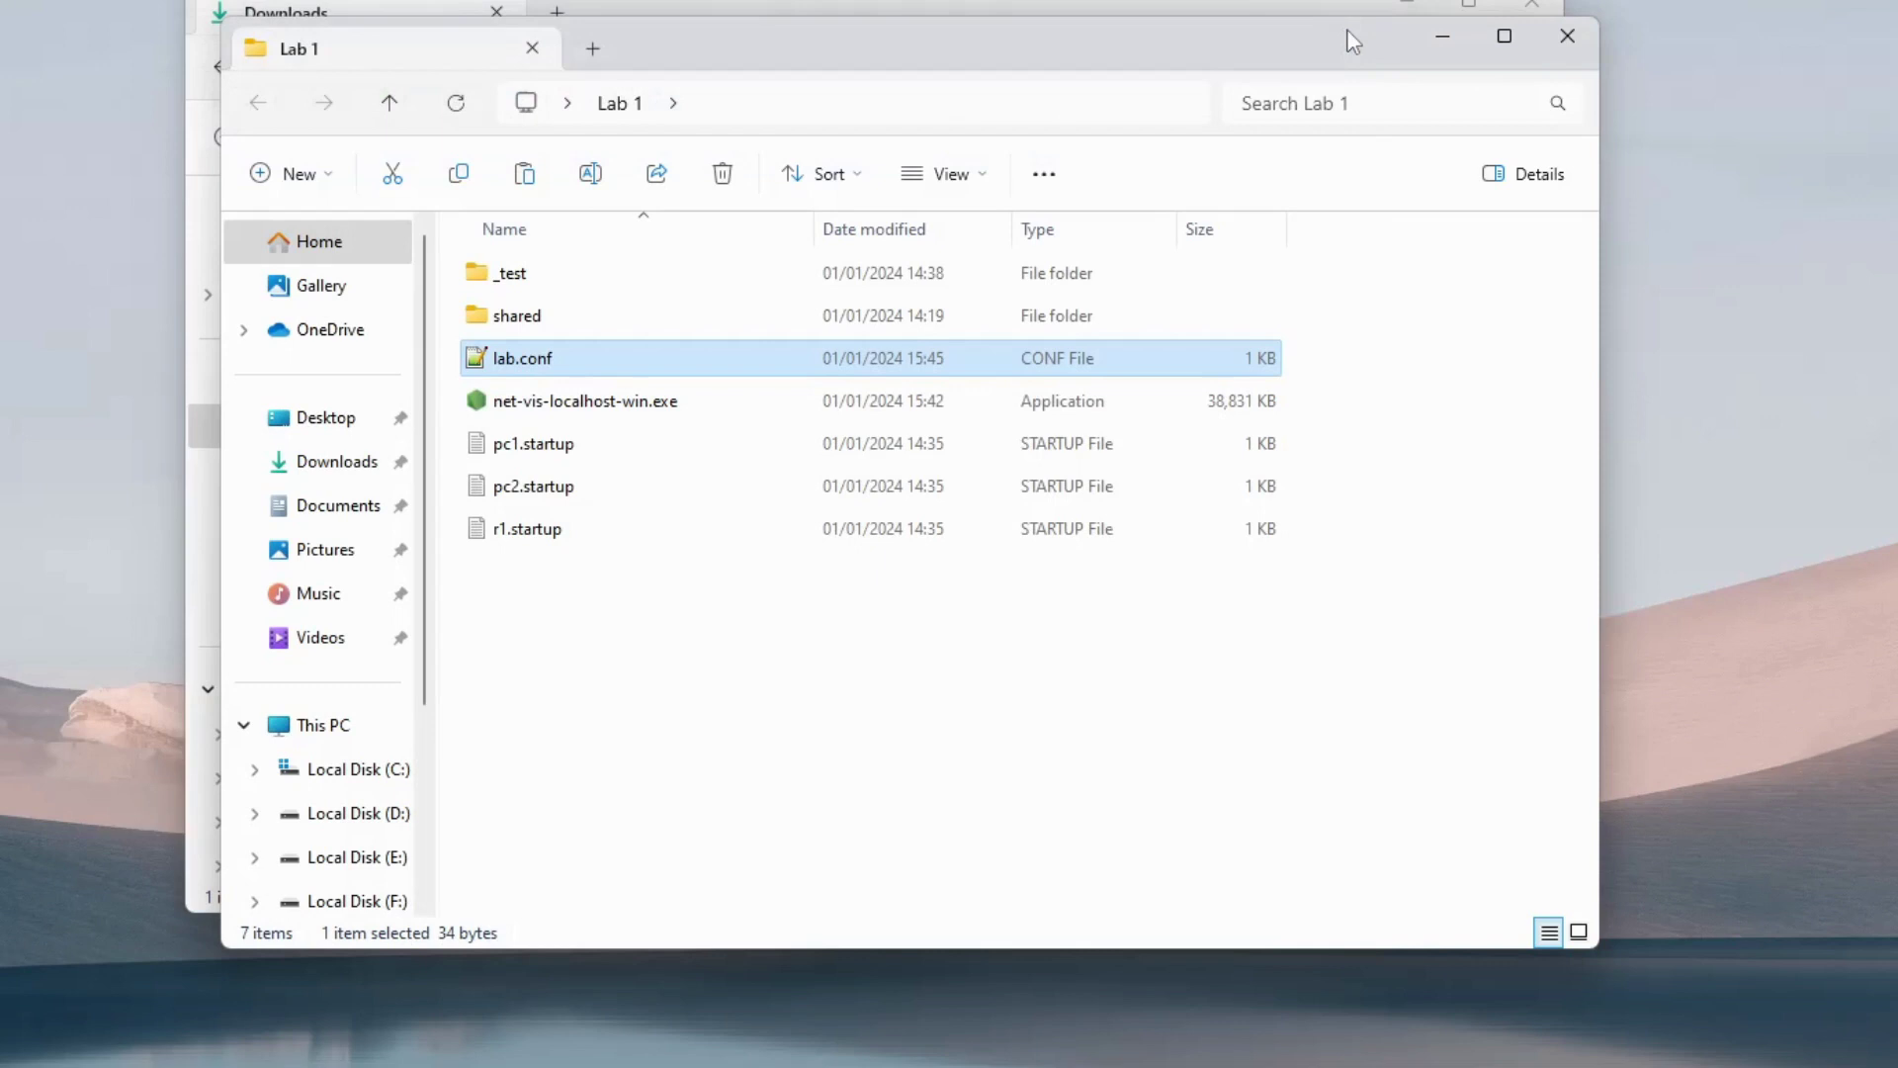
# Open pc1.startup with Notepad++, set as the default app for .startup files.
pyautogui.click(623, 725)
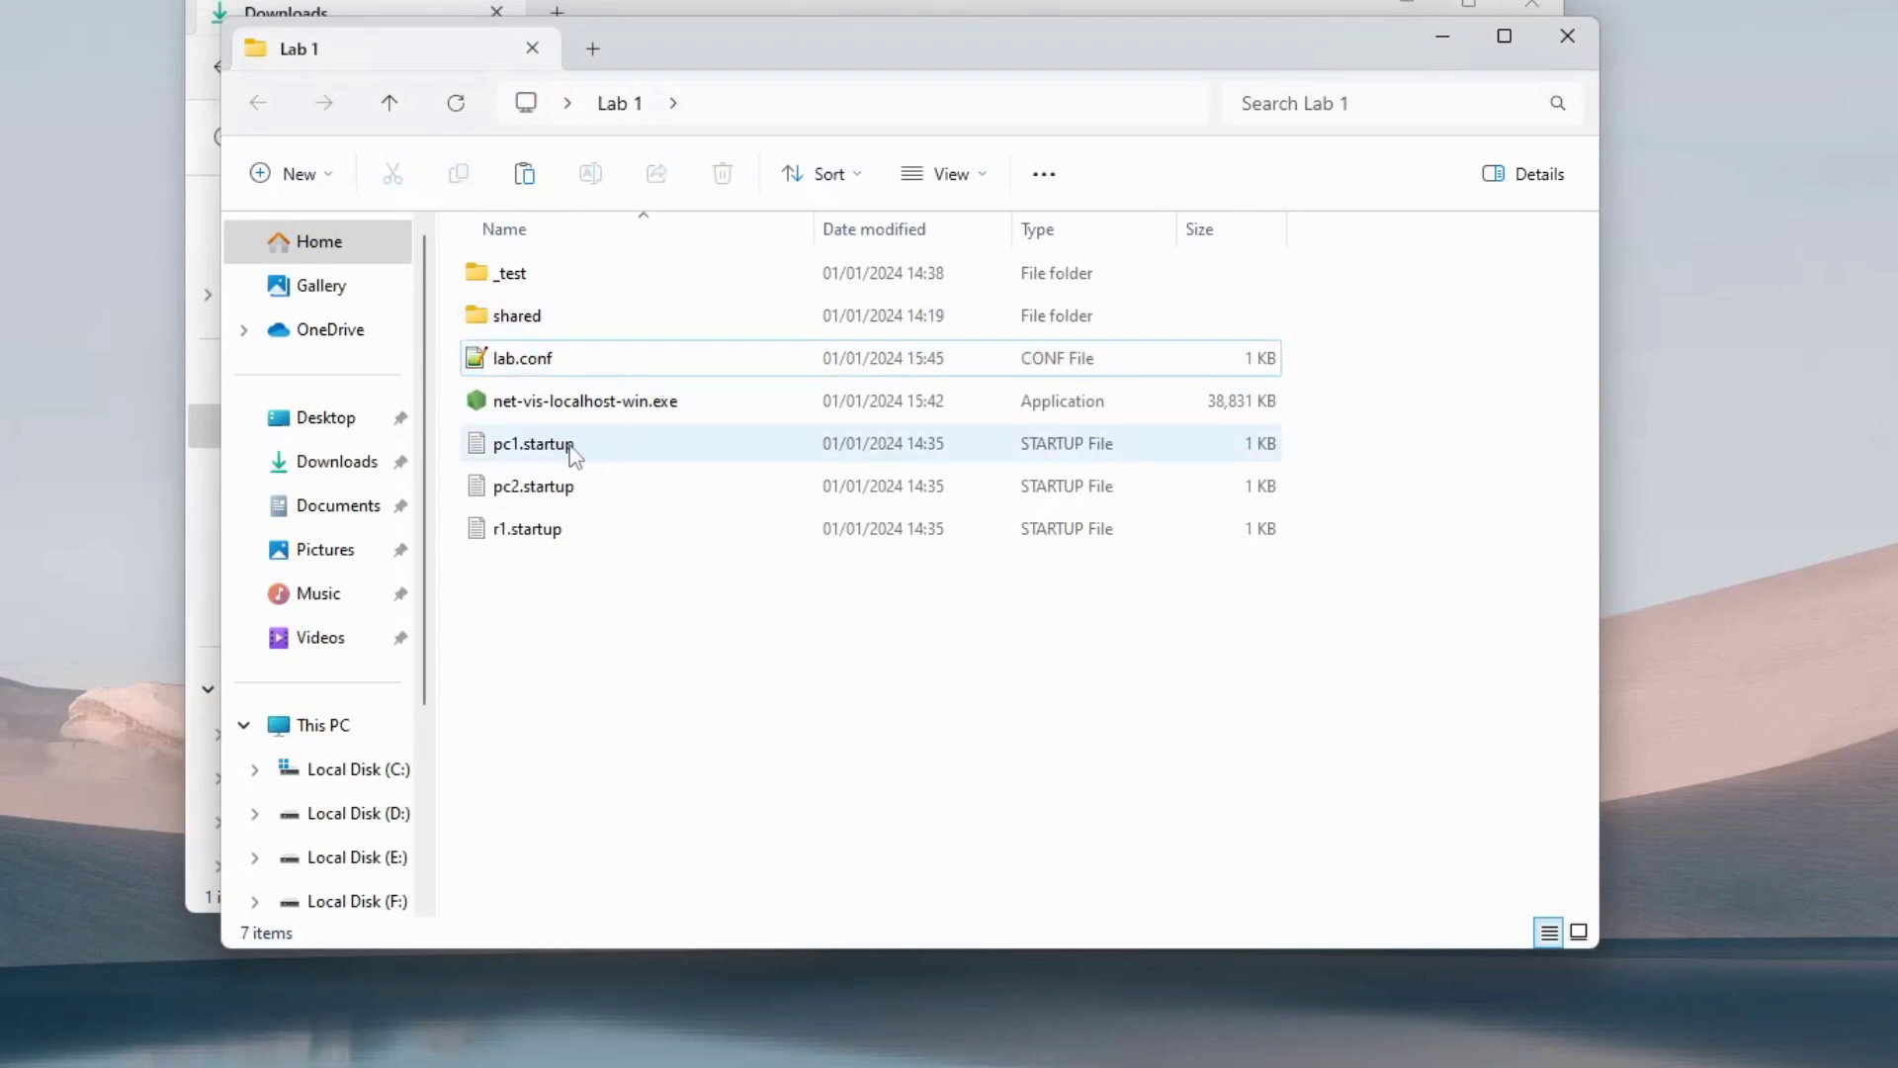
pyautogui.click(671, 453)
pyautogui.rightClick(681, 452)
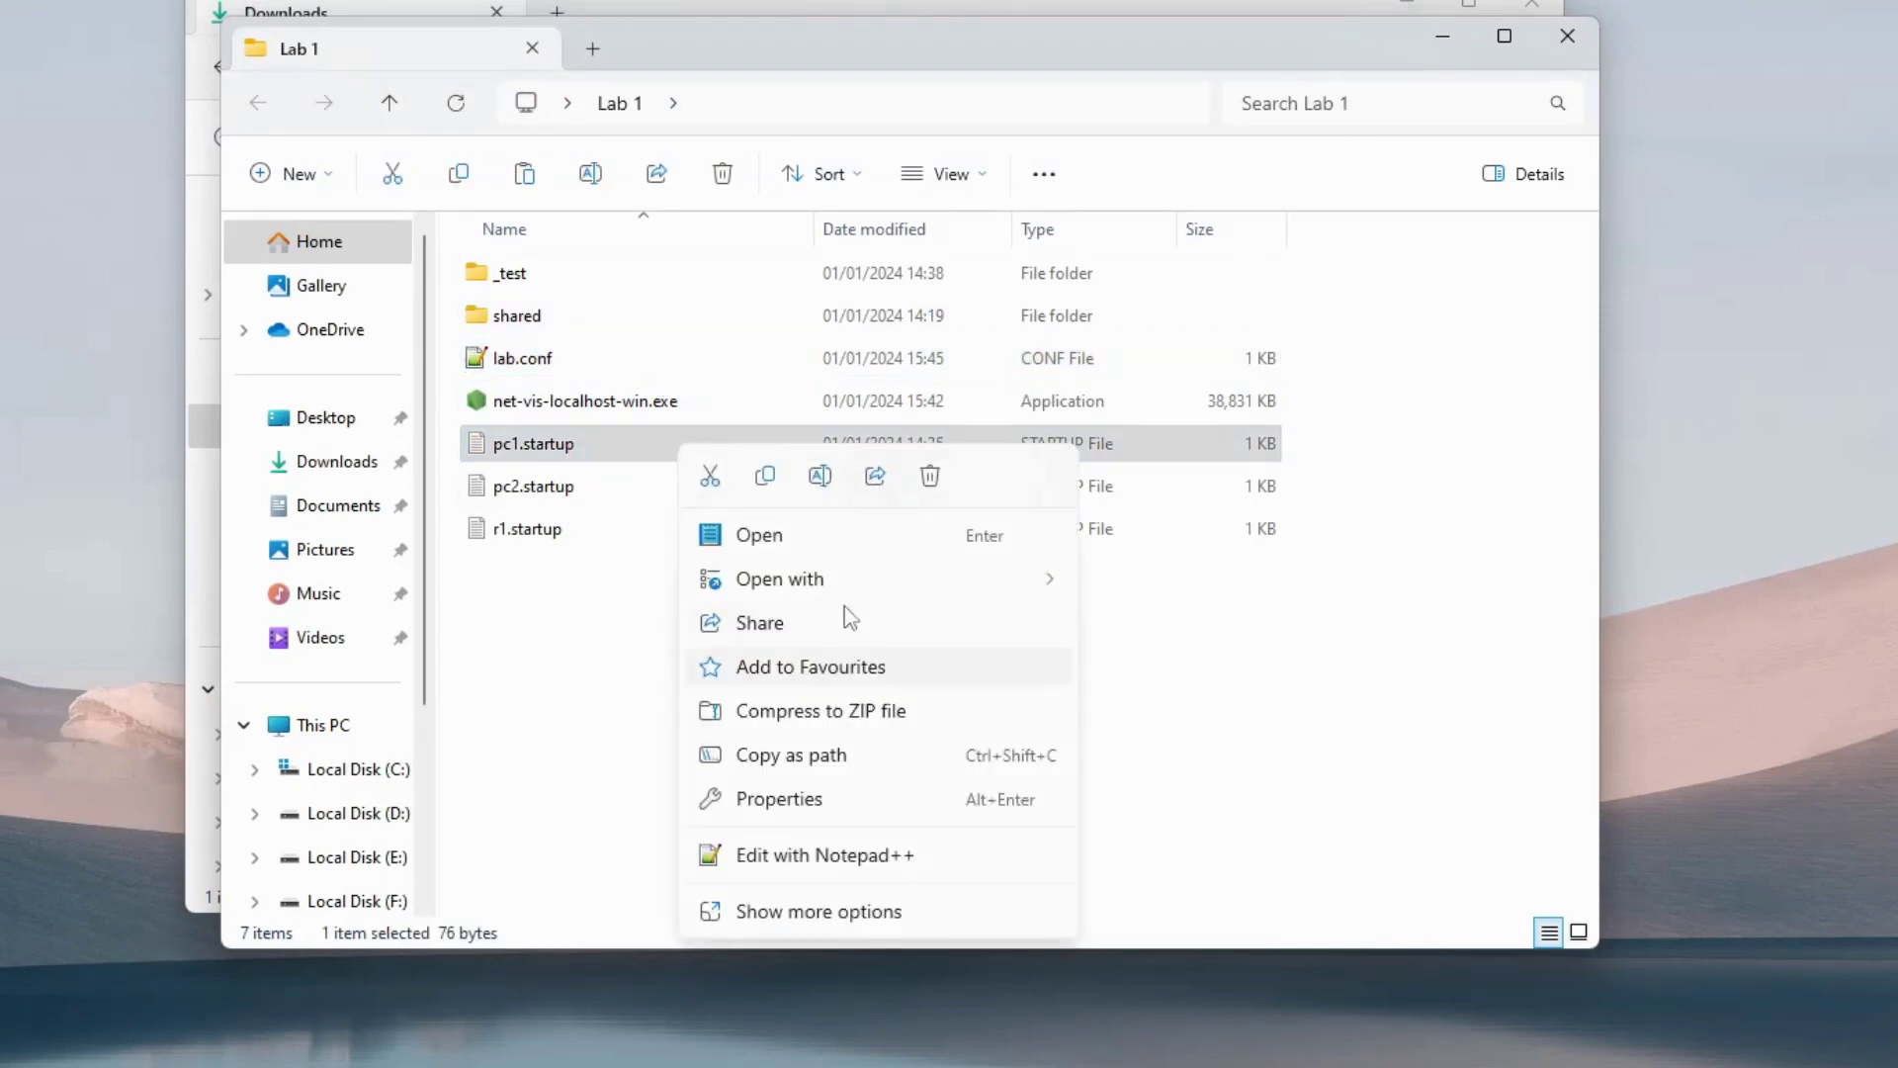
pyautogui.moveTo(836, 581)
pyautogui.click(1181, 668)
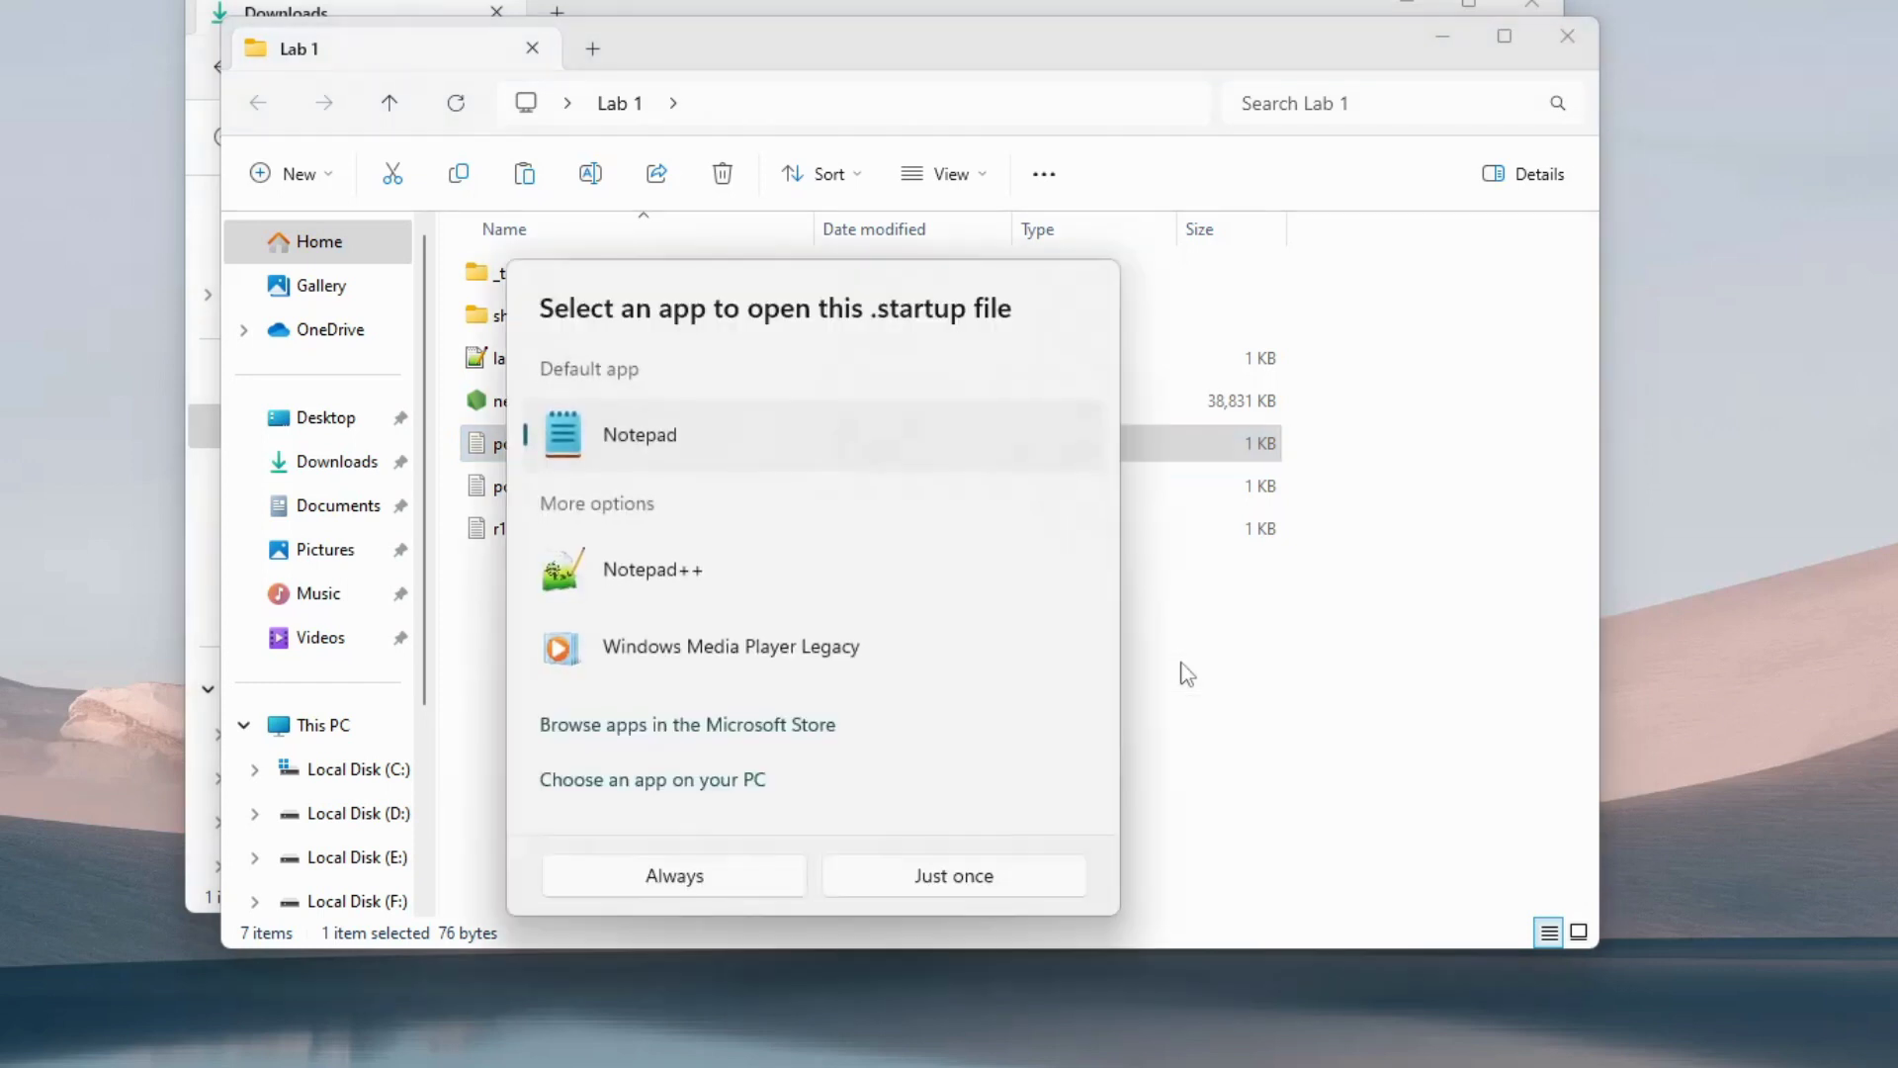
pyautogui.click(862, 575)
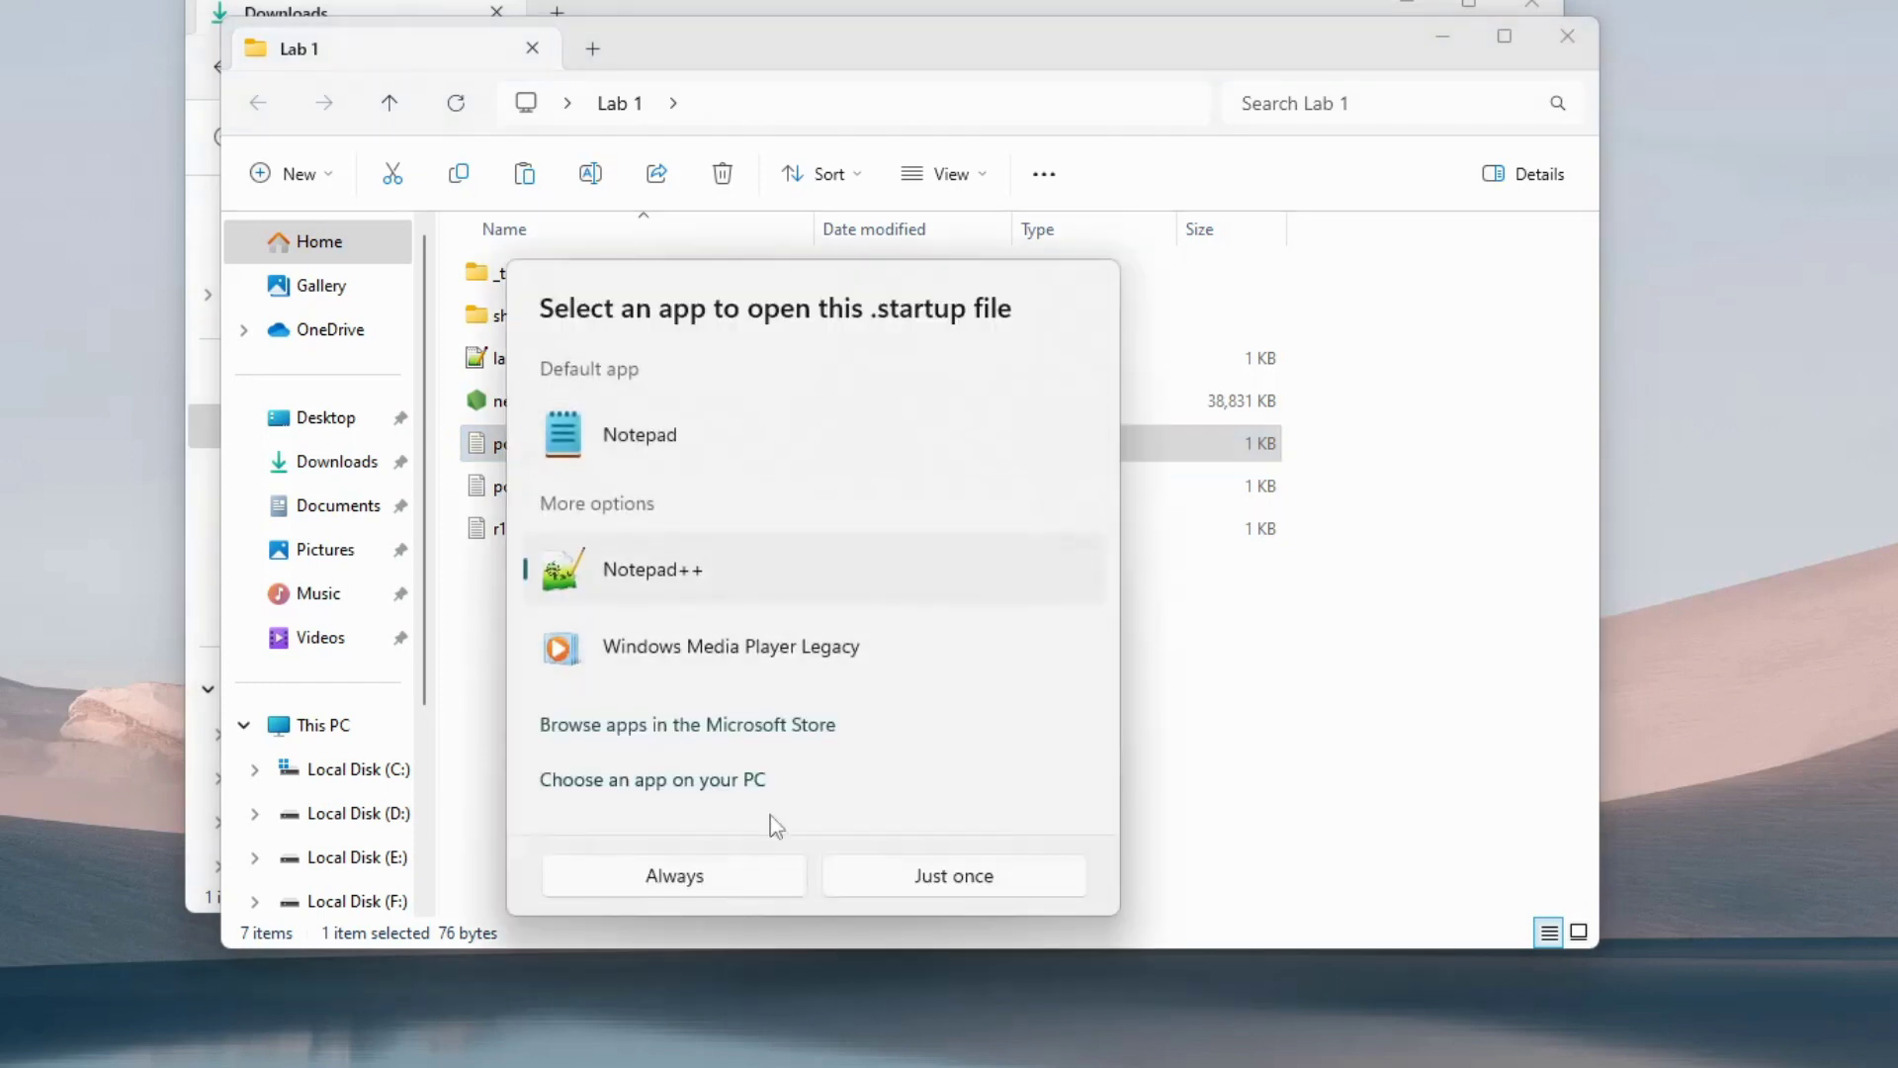
pyautogui.click(704, 893)
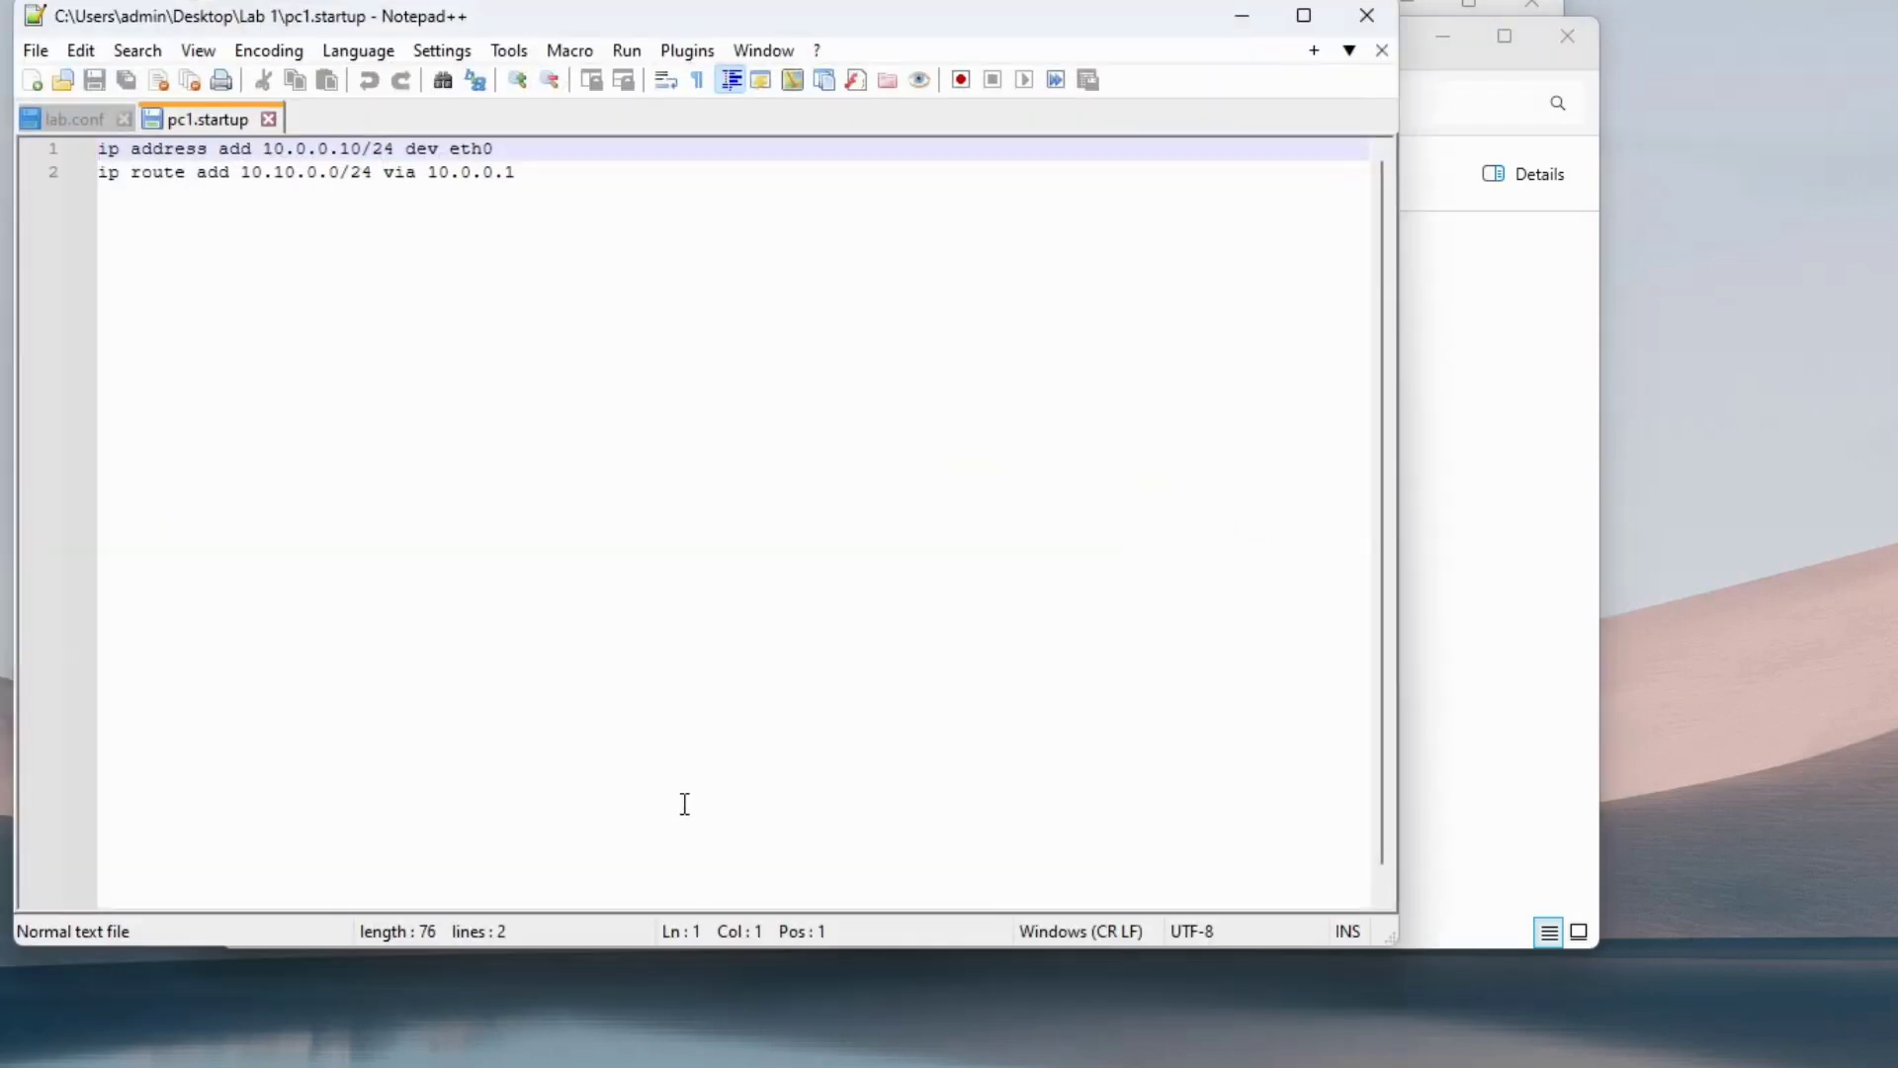
# Set pc1.startup's line endings to Unix (LF), save it, and close Notepad++.
pyautogui.rightClick(1075, 936)
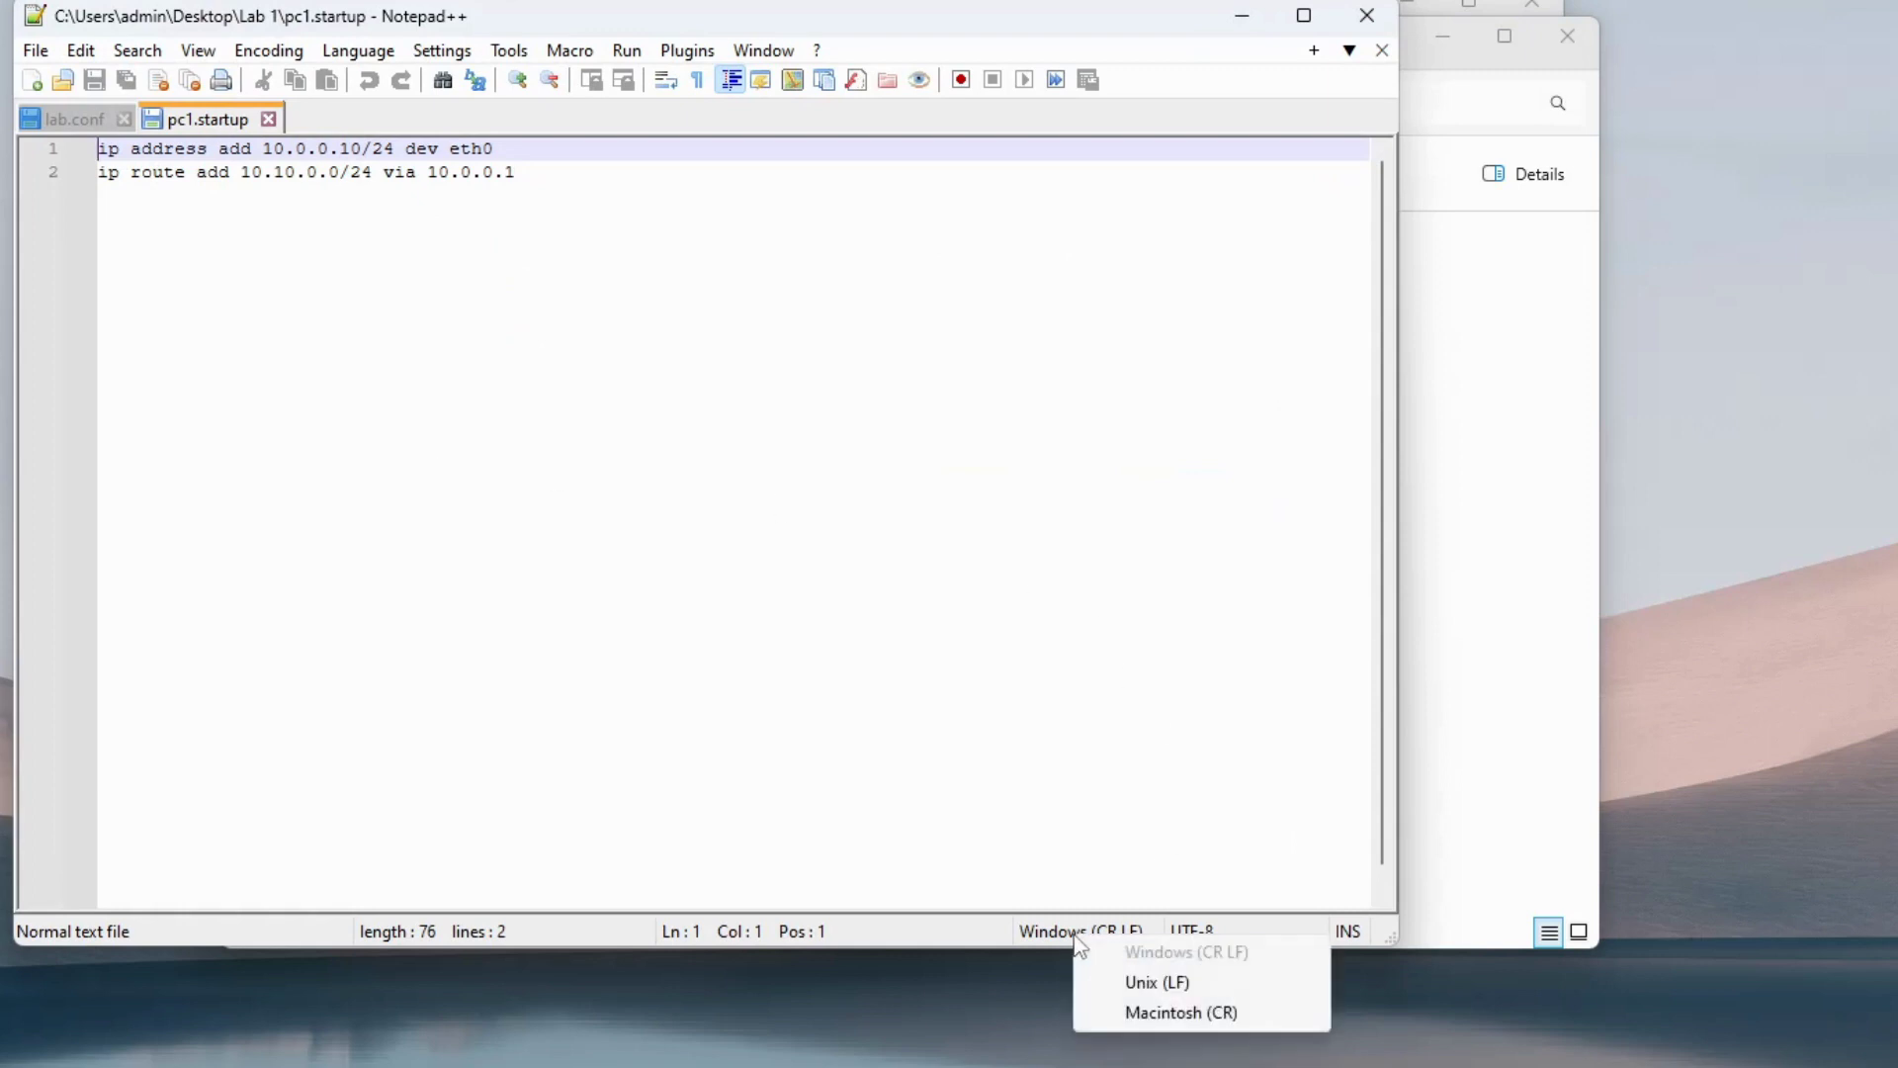
pyautogui.click(1173, 982)
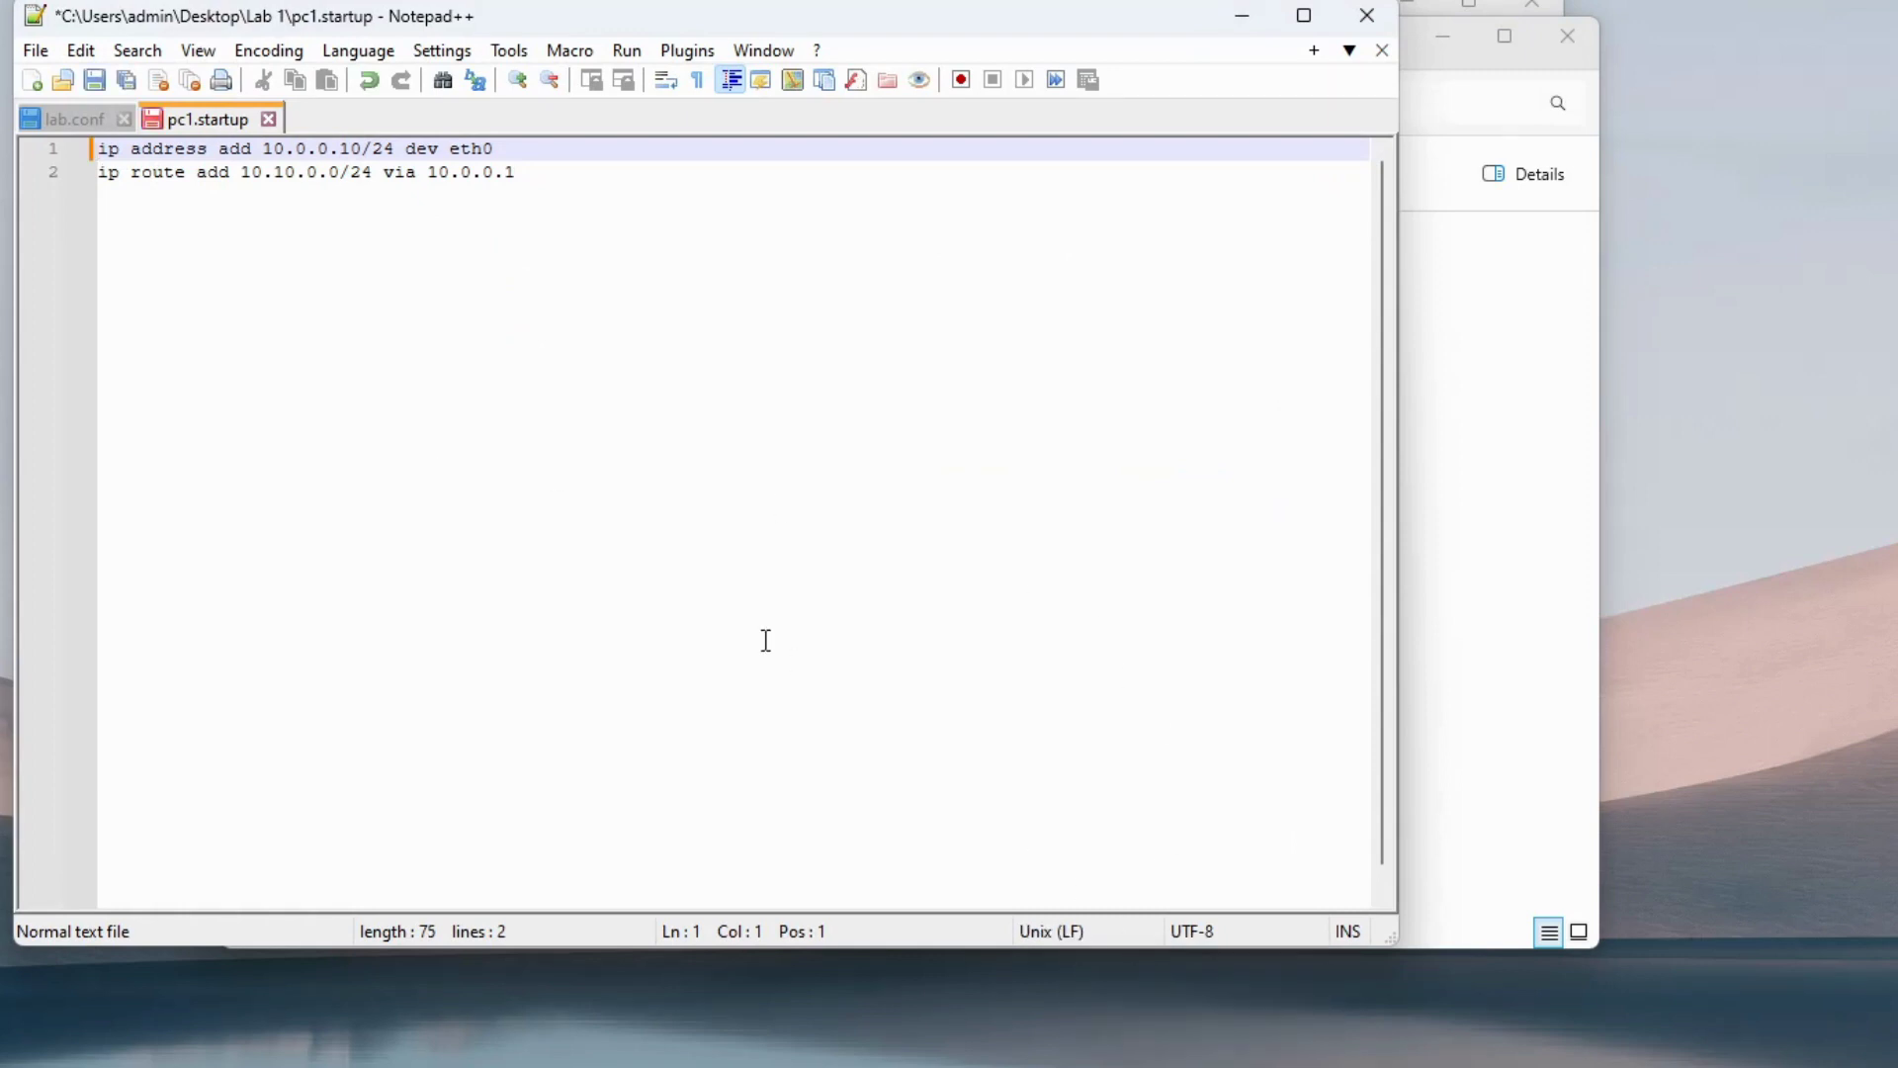
pyautogui.click(762, 638)
pyautogui.click(35, 51)
pyautogui.click(103, 269)
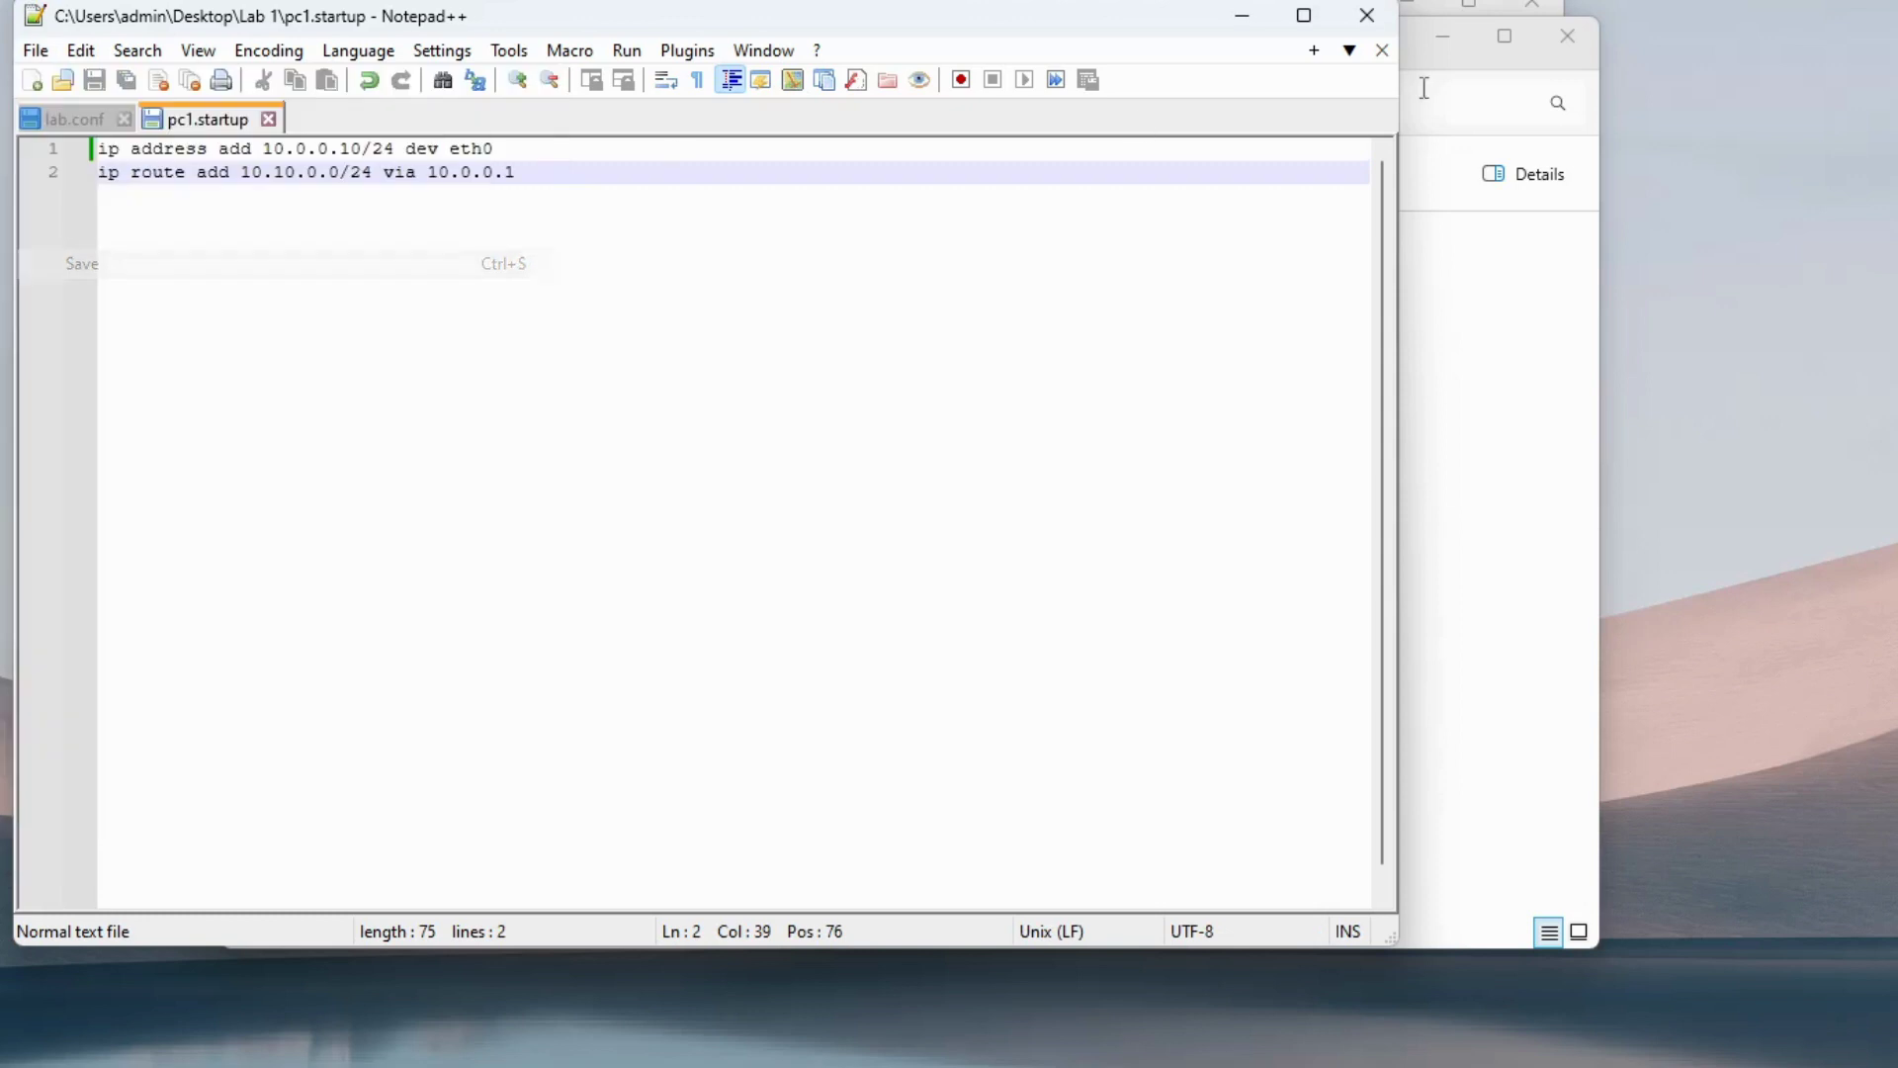
pyautogui.click(1367, 15)
# Open pc2.startup and r1.startup together with Edit with Notepad++.
pyautogui.moveTo(689, 590); pyautogui.dragTo(638, 495)
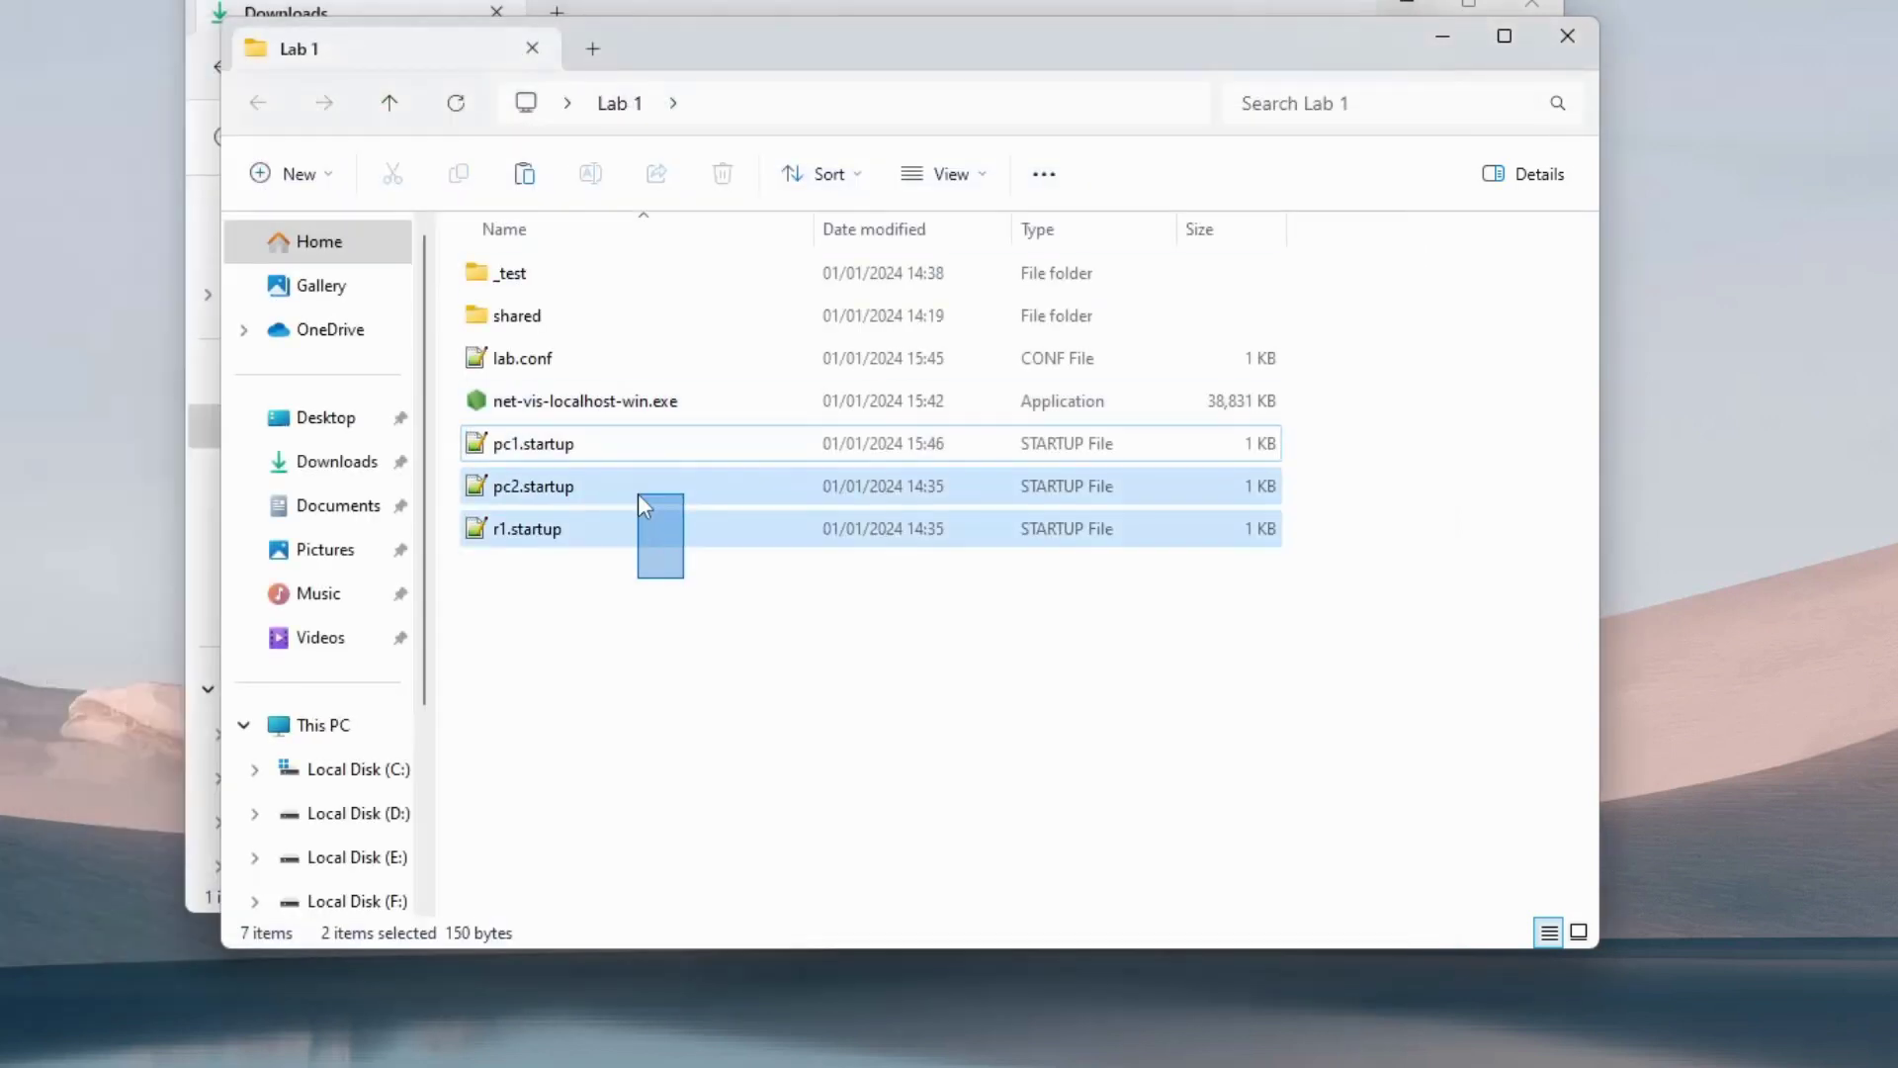
pyautogui.rightClick(637, 494)
pyautogui.click(755, 861)
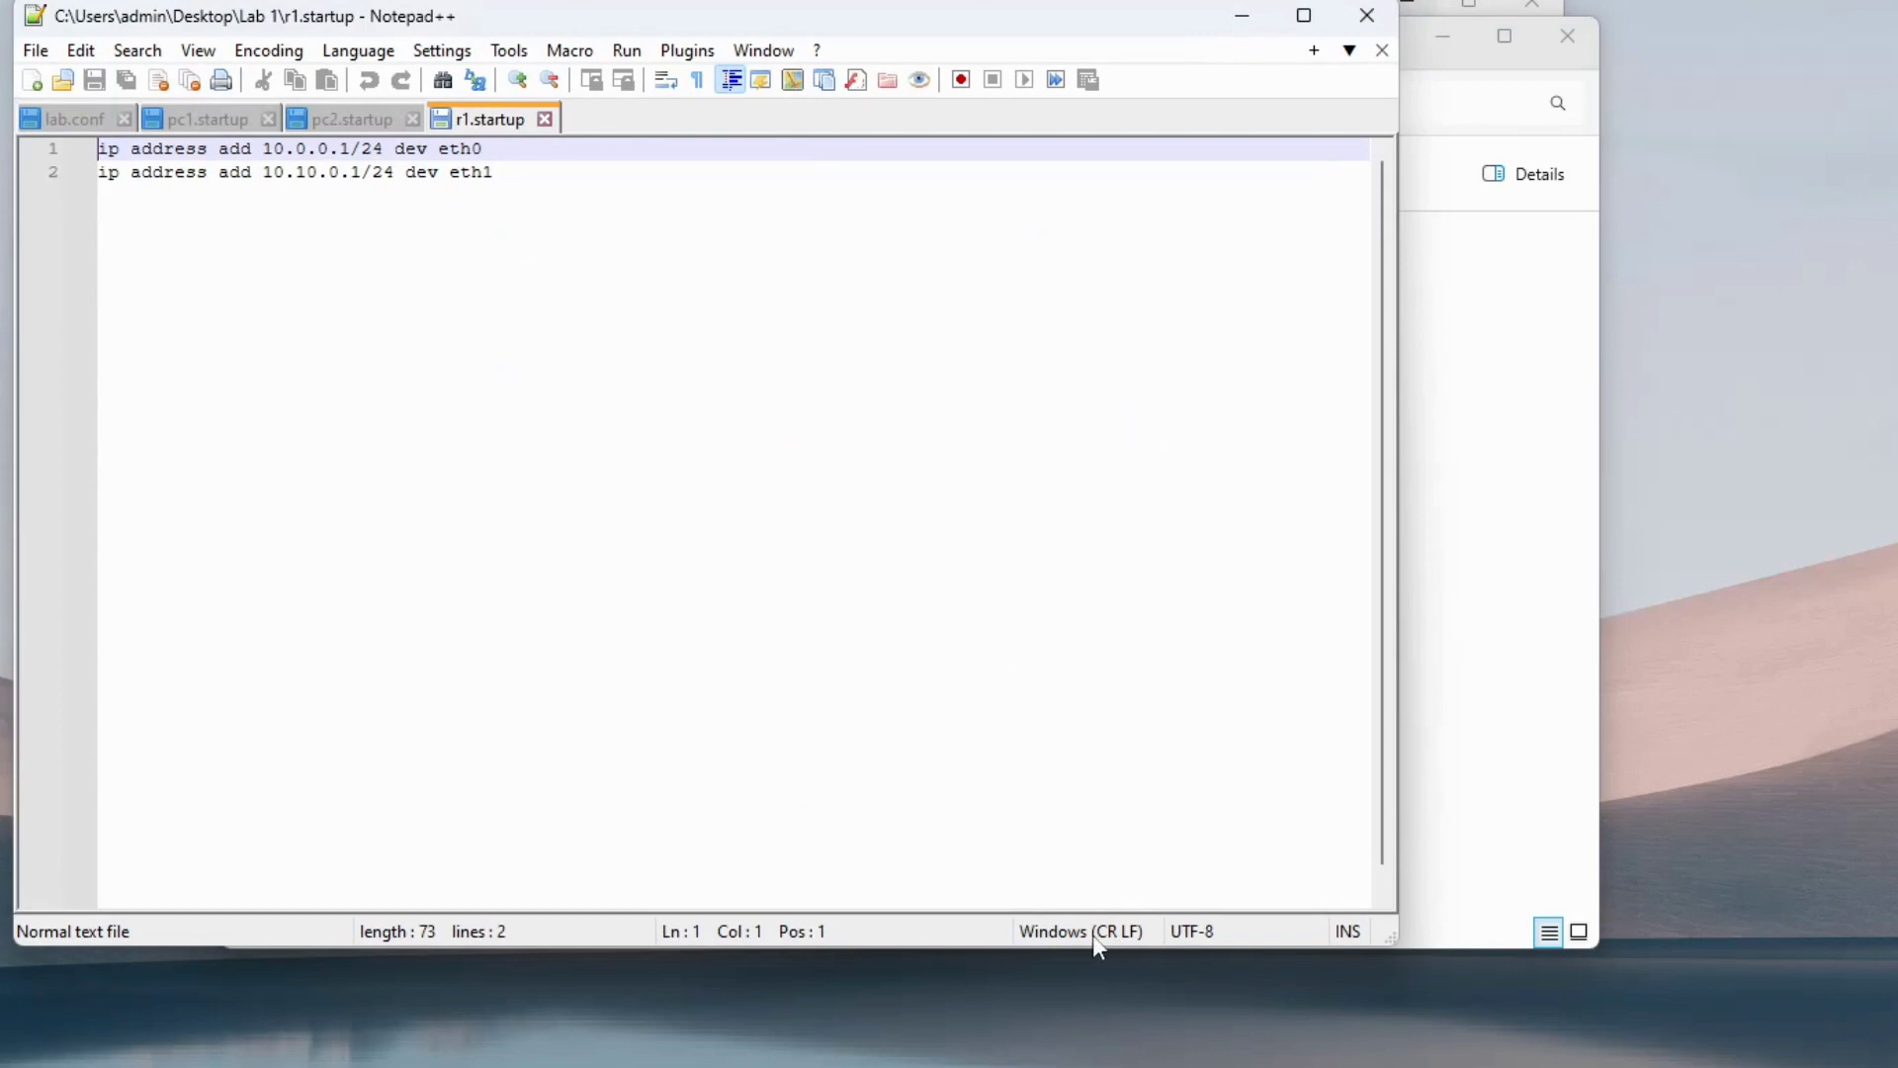
# Set r1.startup and pc2.startup to Unix (LF), save, and close Notepad++.
pyautogui.click(1093, 935)
pyautogui.click(1151, 979)
pyautogui.click(353, 124)
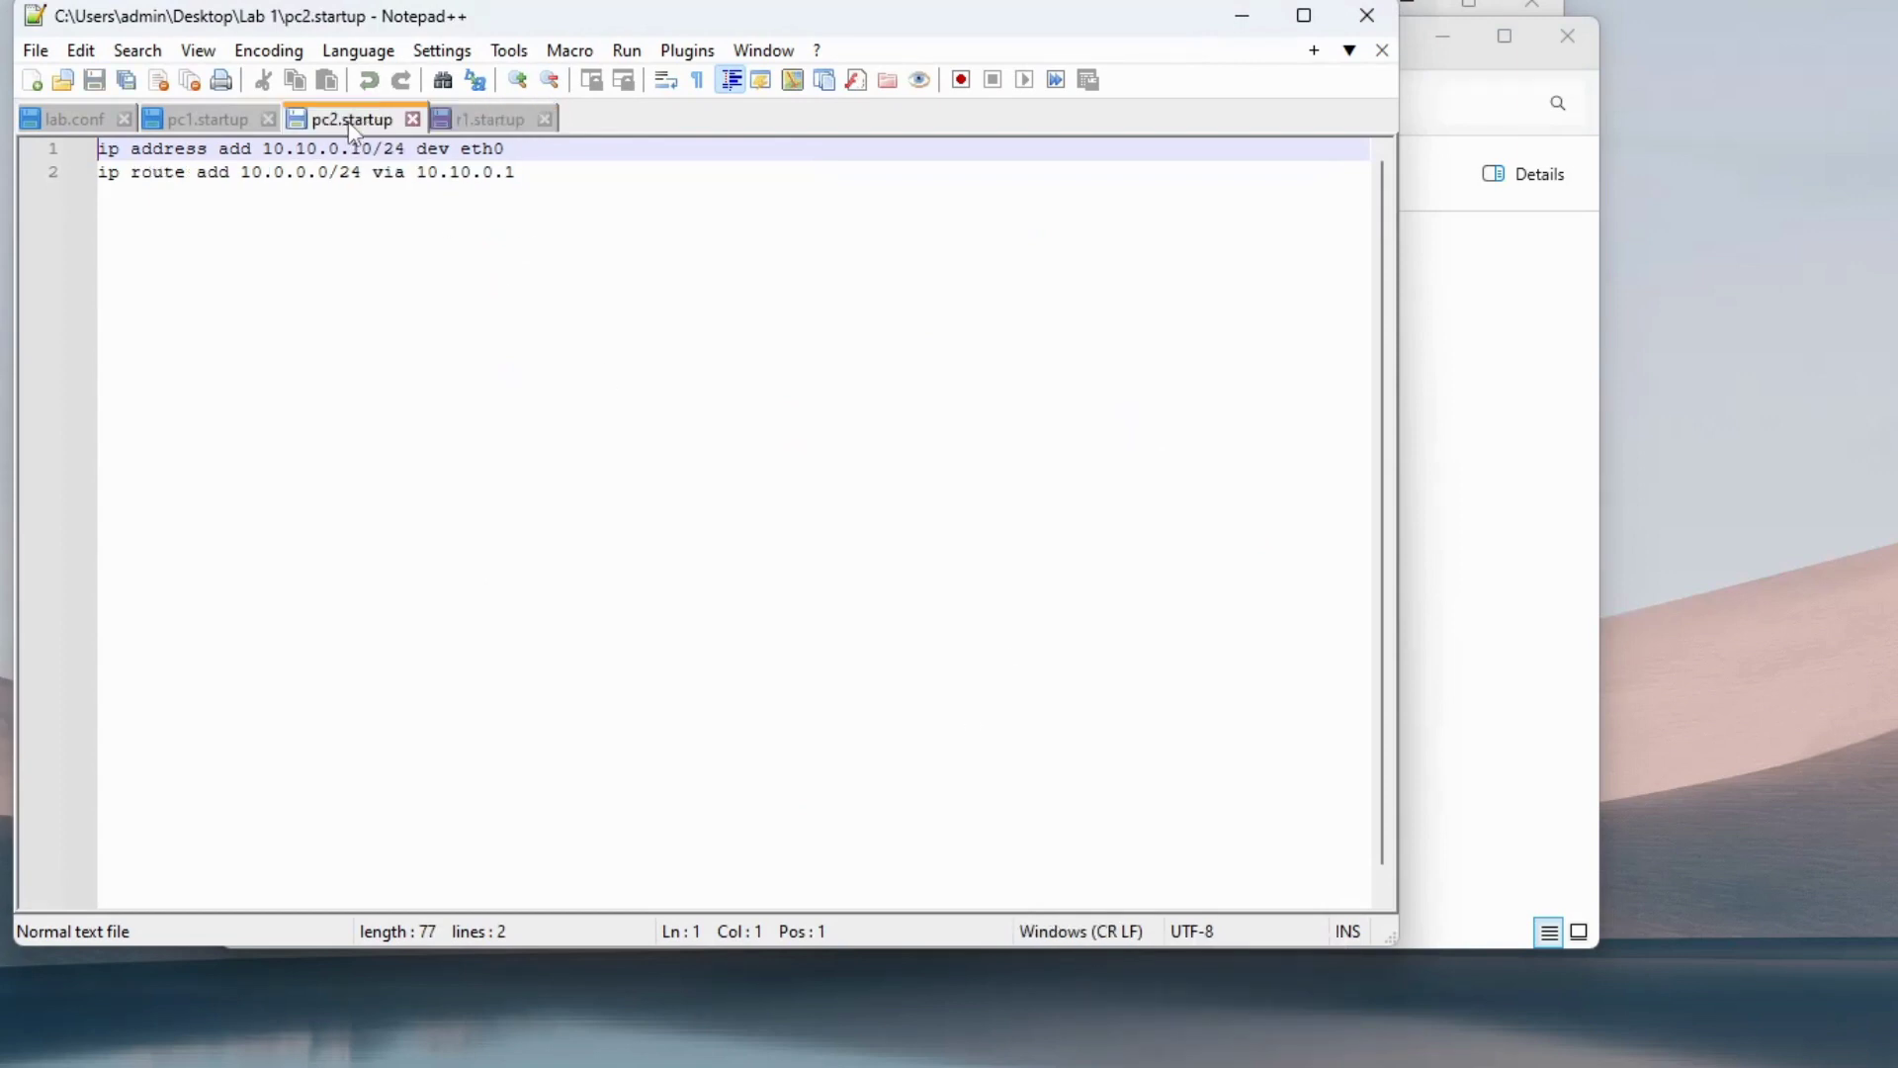
pyautogui.click(1077, 935)
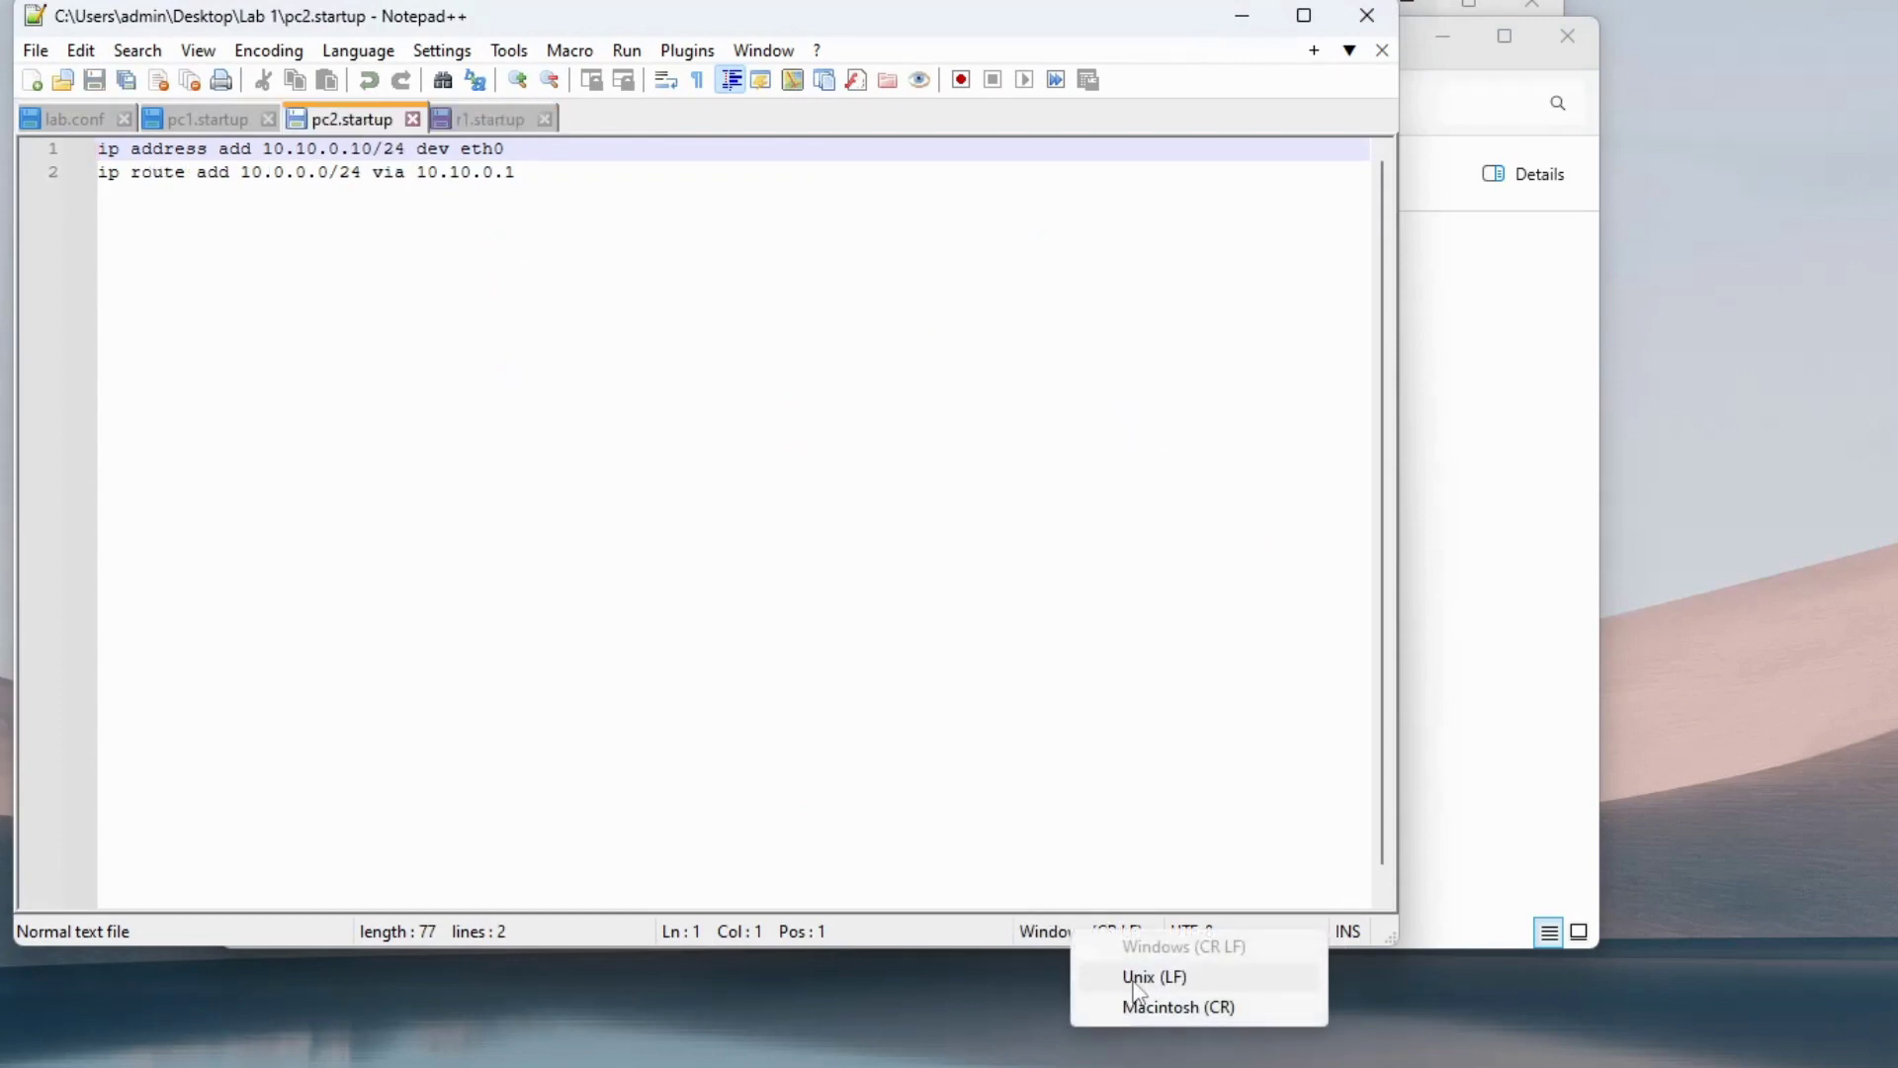
pyautogui.click(1137, 978)
pyautogui.click(724, 412)
pyautogui.hotkey('ctrl', 's')
pyautogui.moveTo(493, 148); pyautogui.dragTo(483, 116)
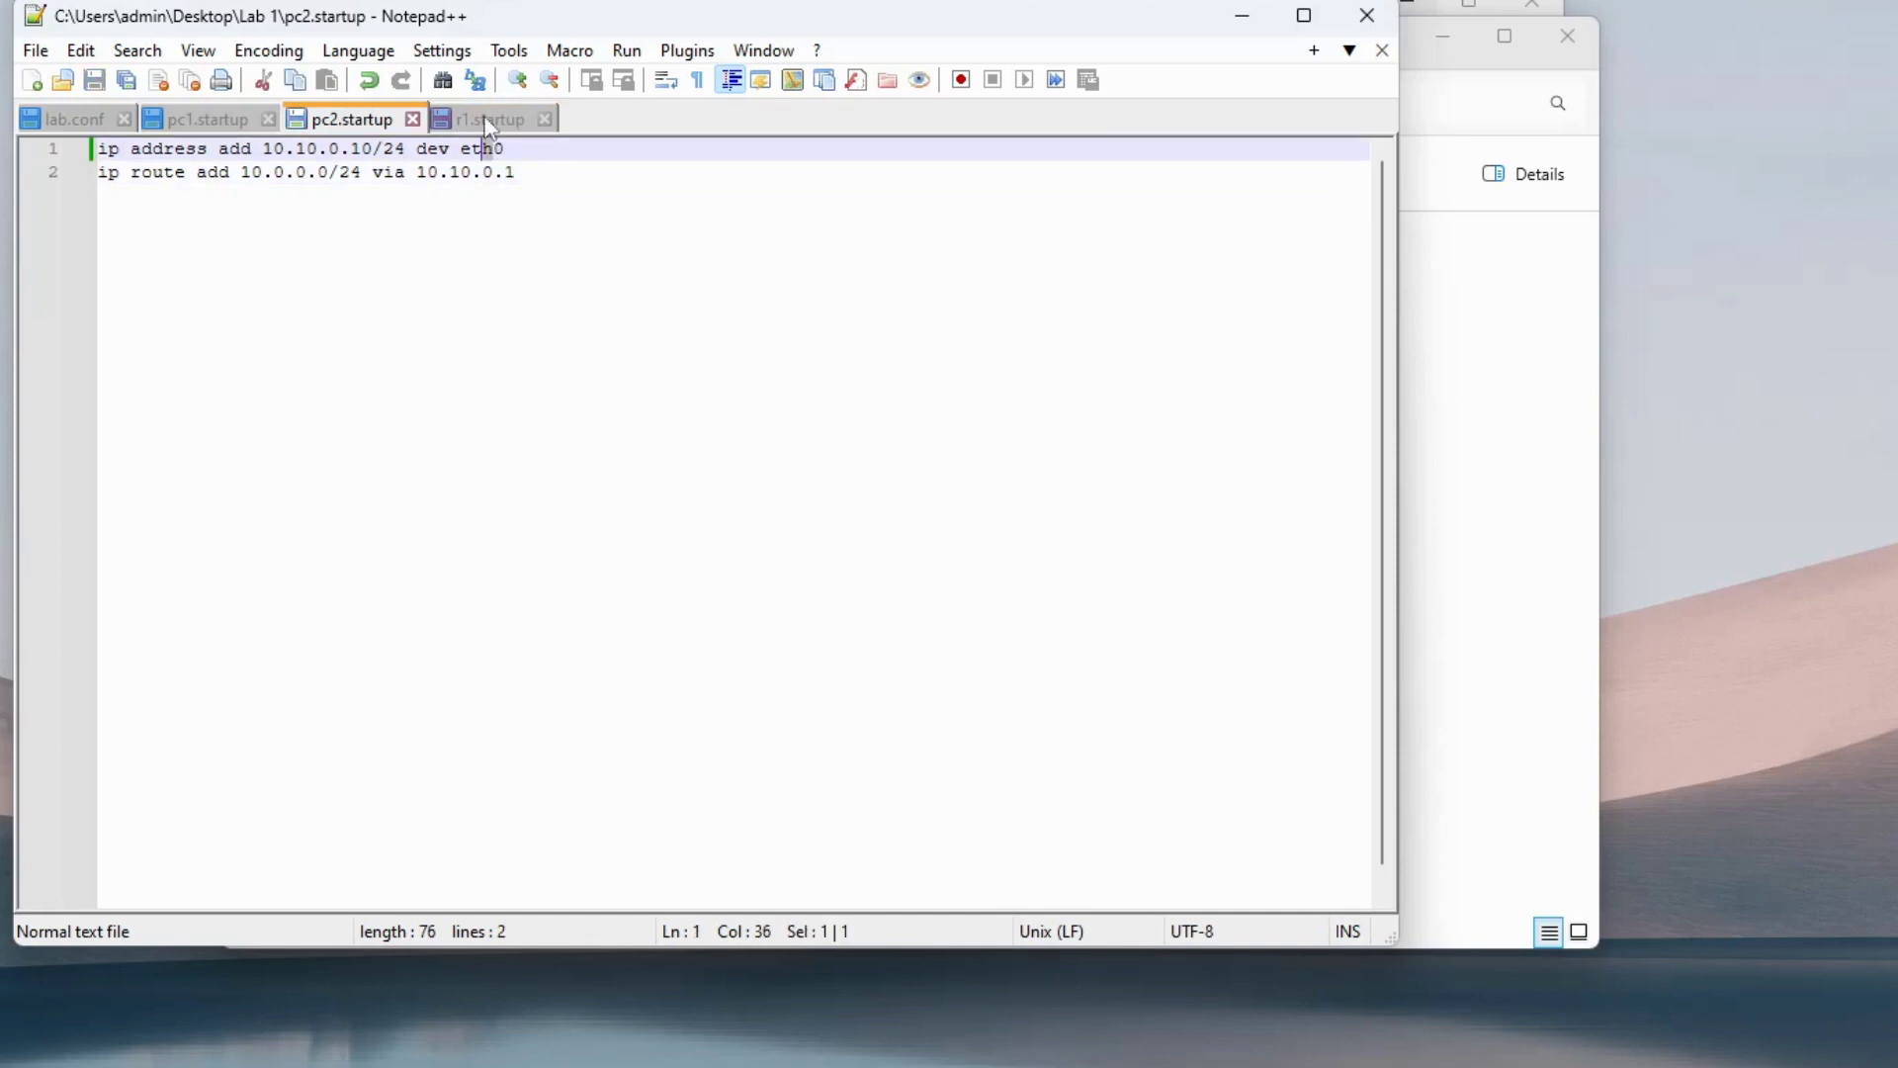
pyautogui.click(488, 121)
pyautogui.click(1367, 16)
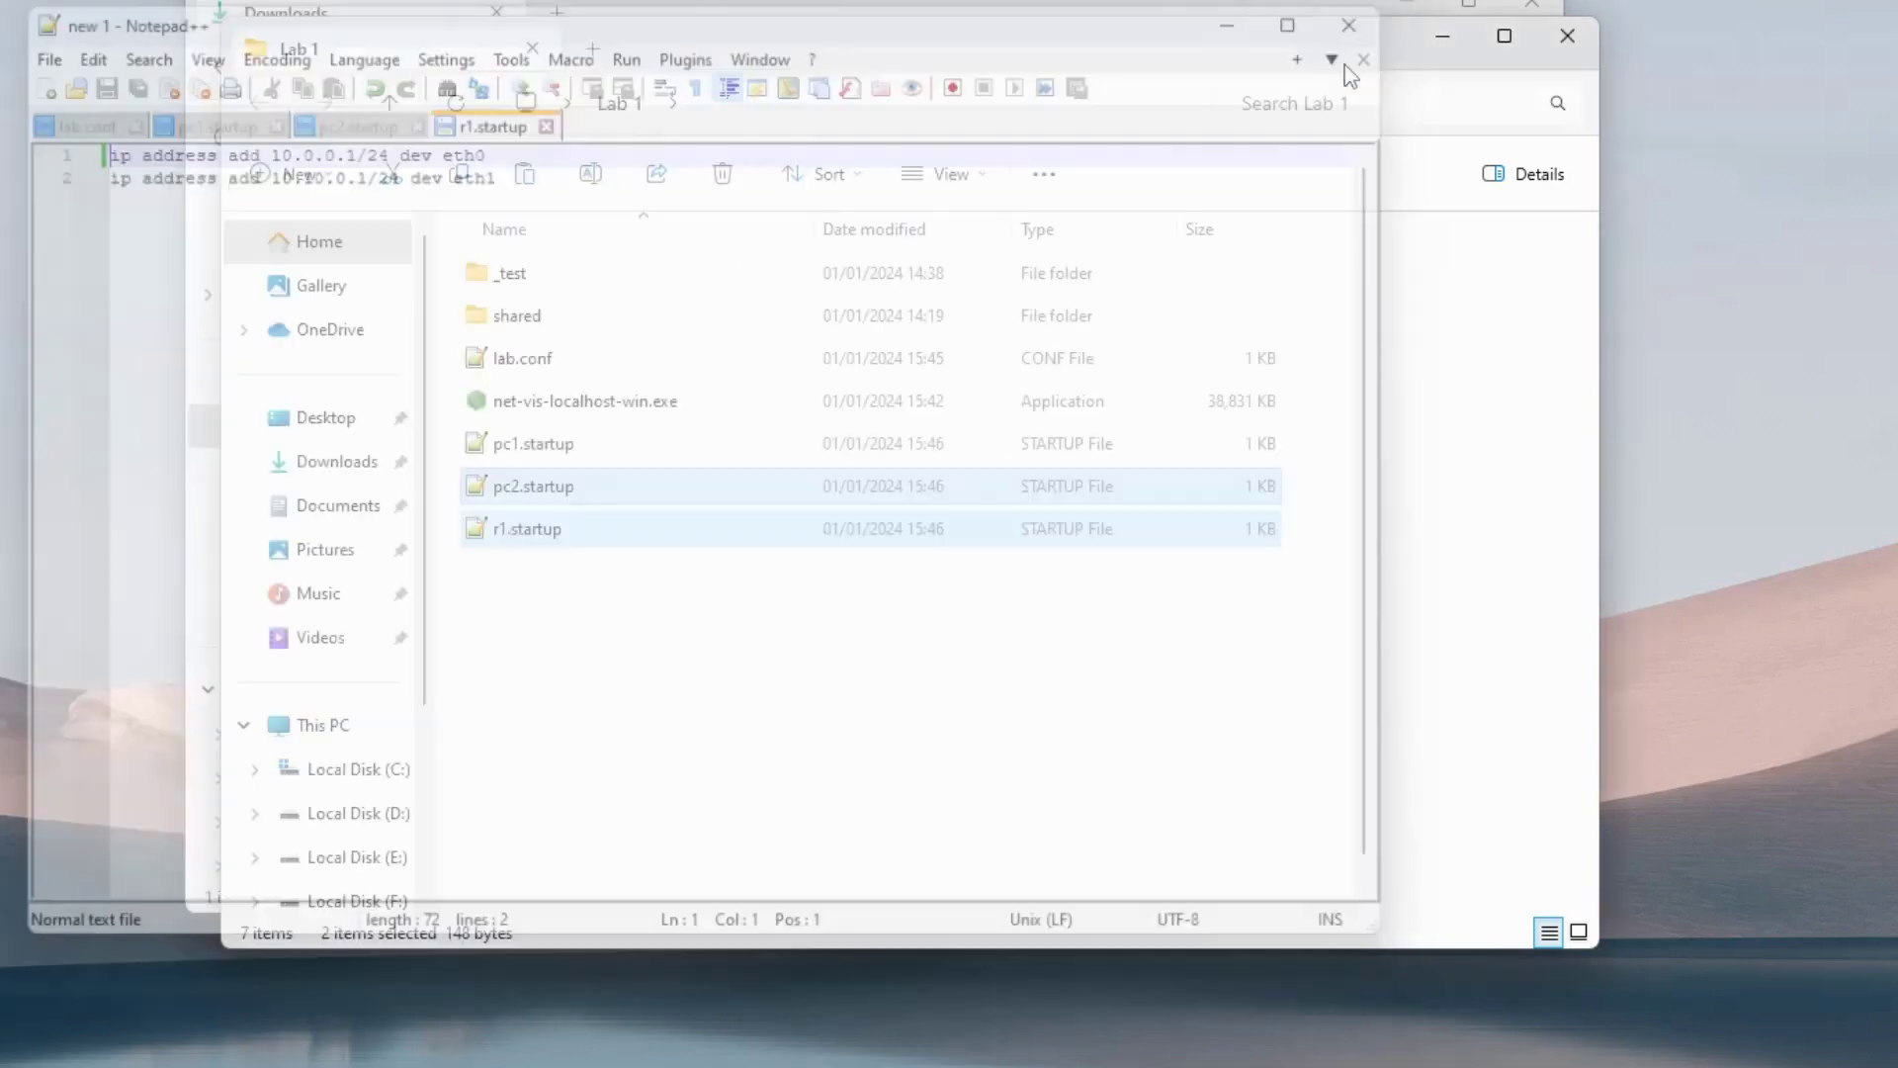
pyautogui.click(999, 799)
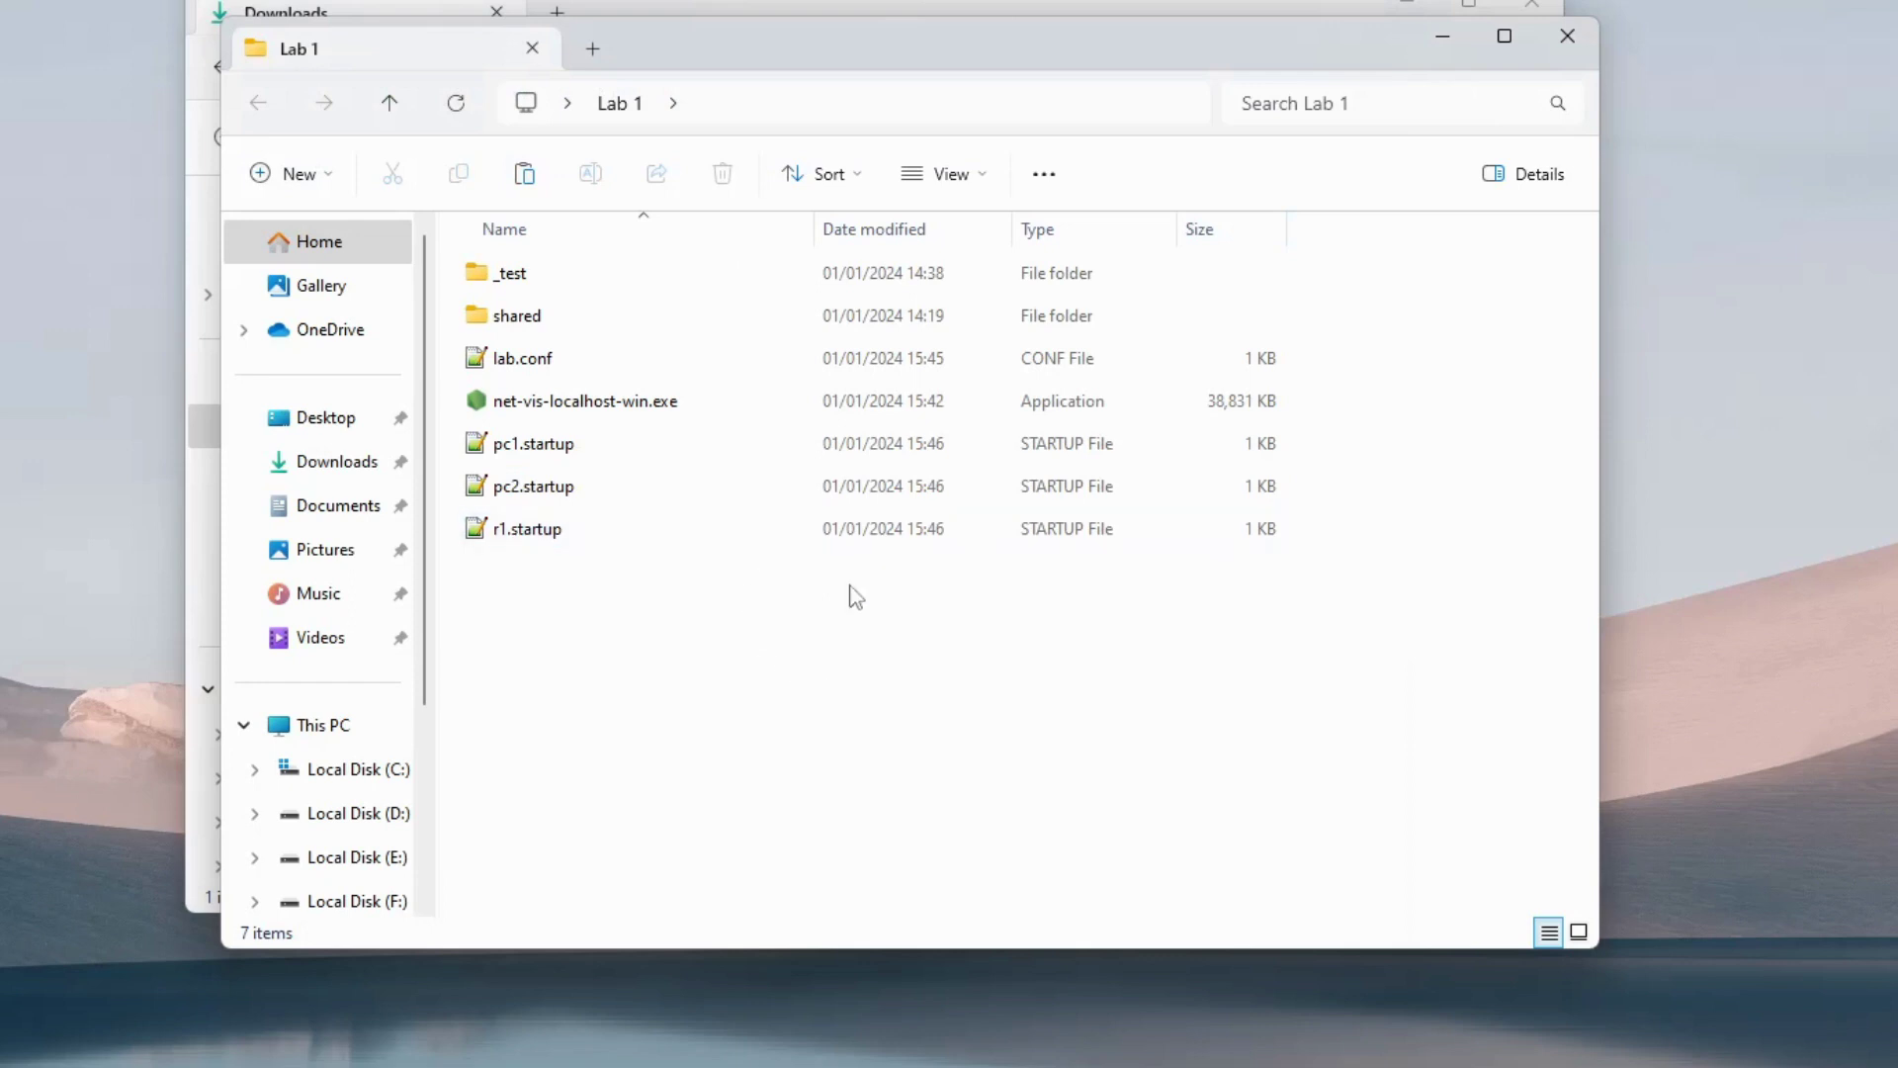
# Open cmd in the Lab 1 folder and run net-vis-localhost-win.exe.
pyautogui.click(803, 102)
pyautogui.write('cmd')
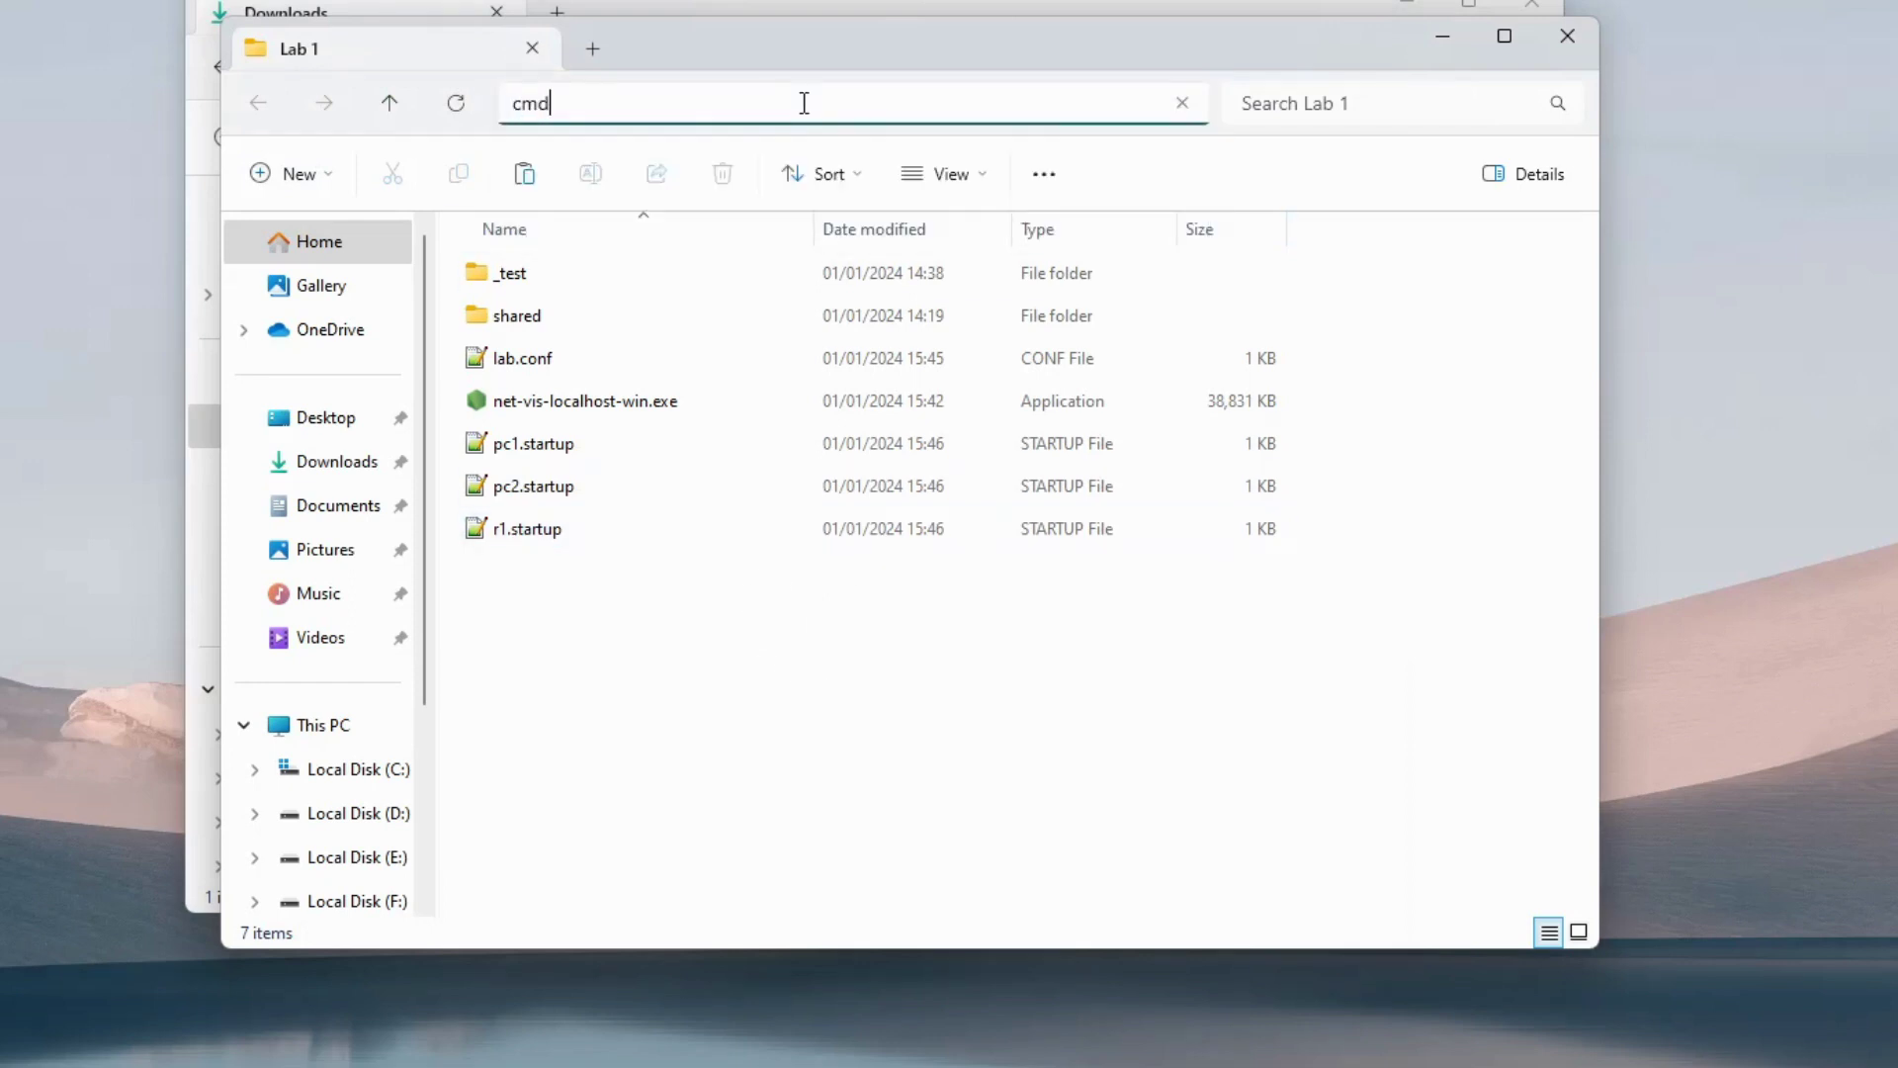
pyautogui.press('Return')
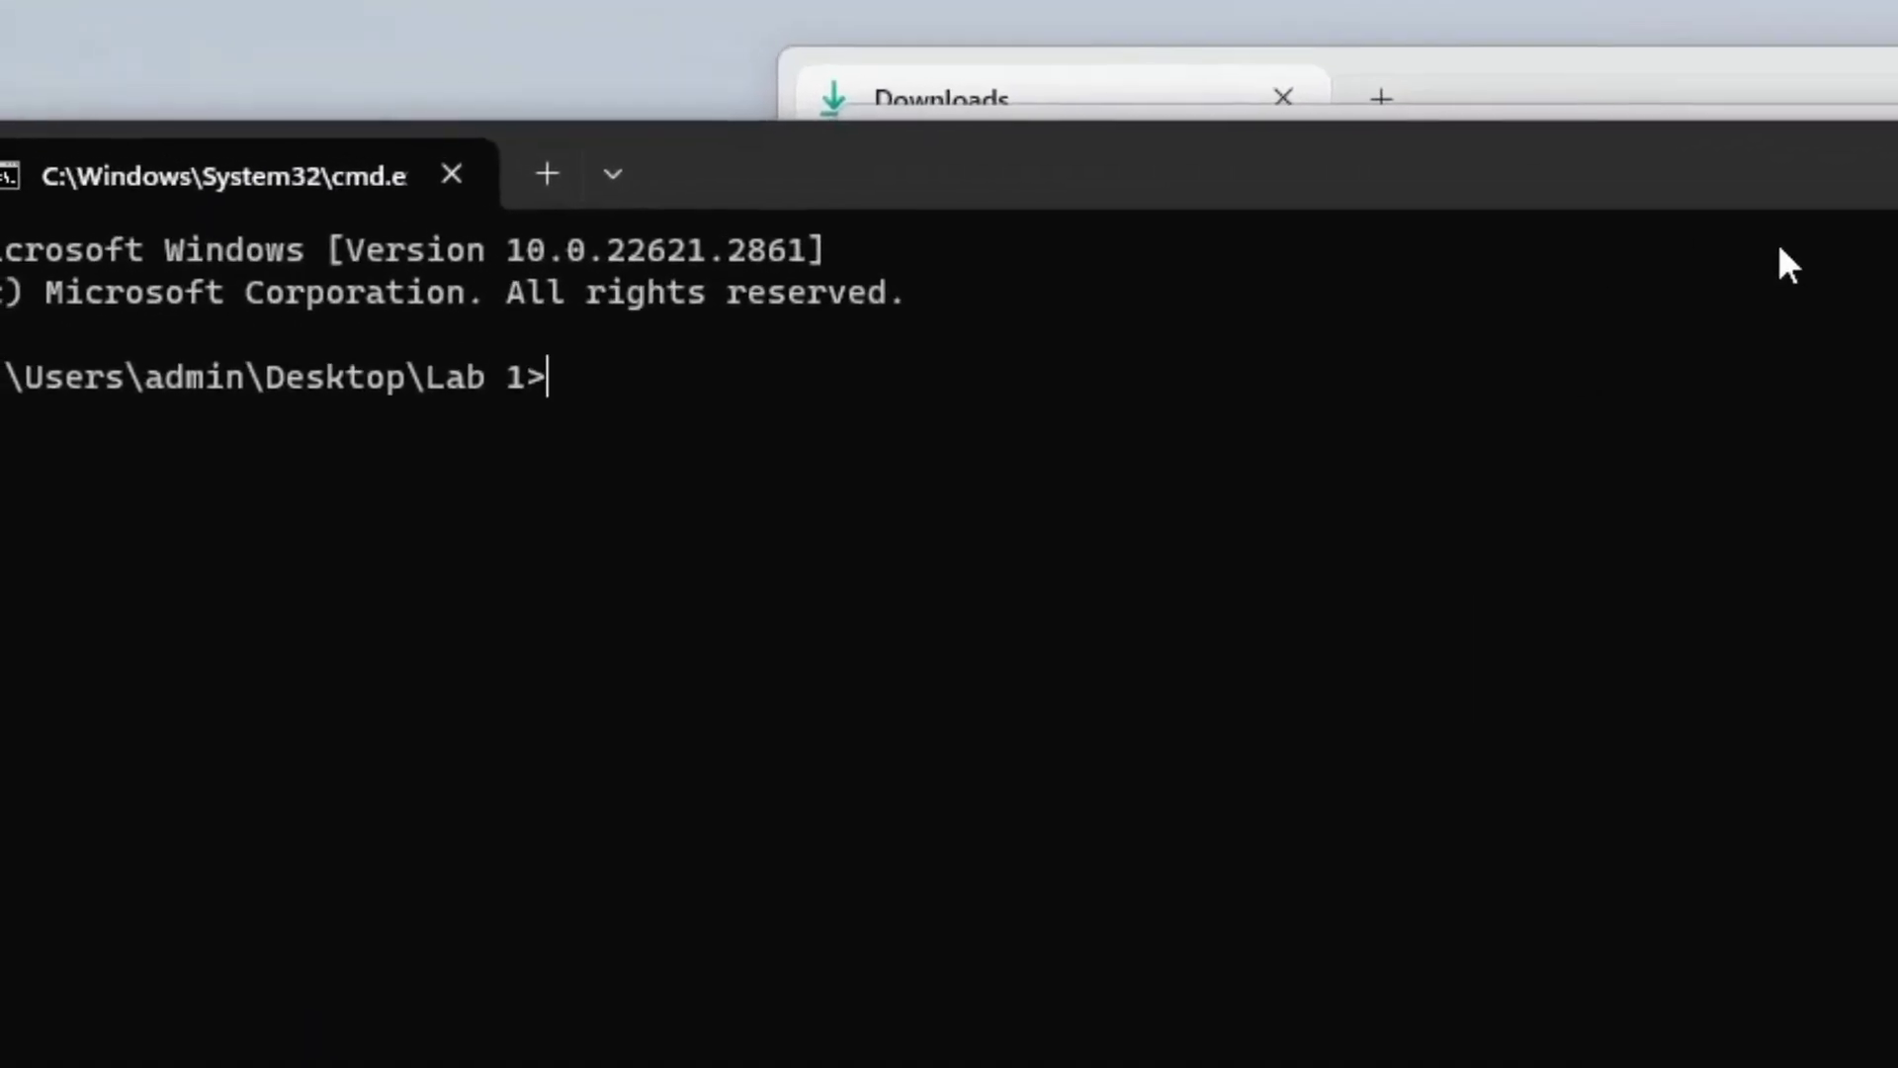
pyautogui.write('ne')
pyautogui.press('Tab')
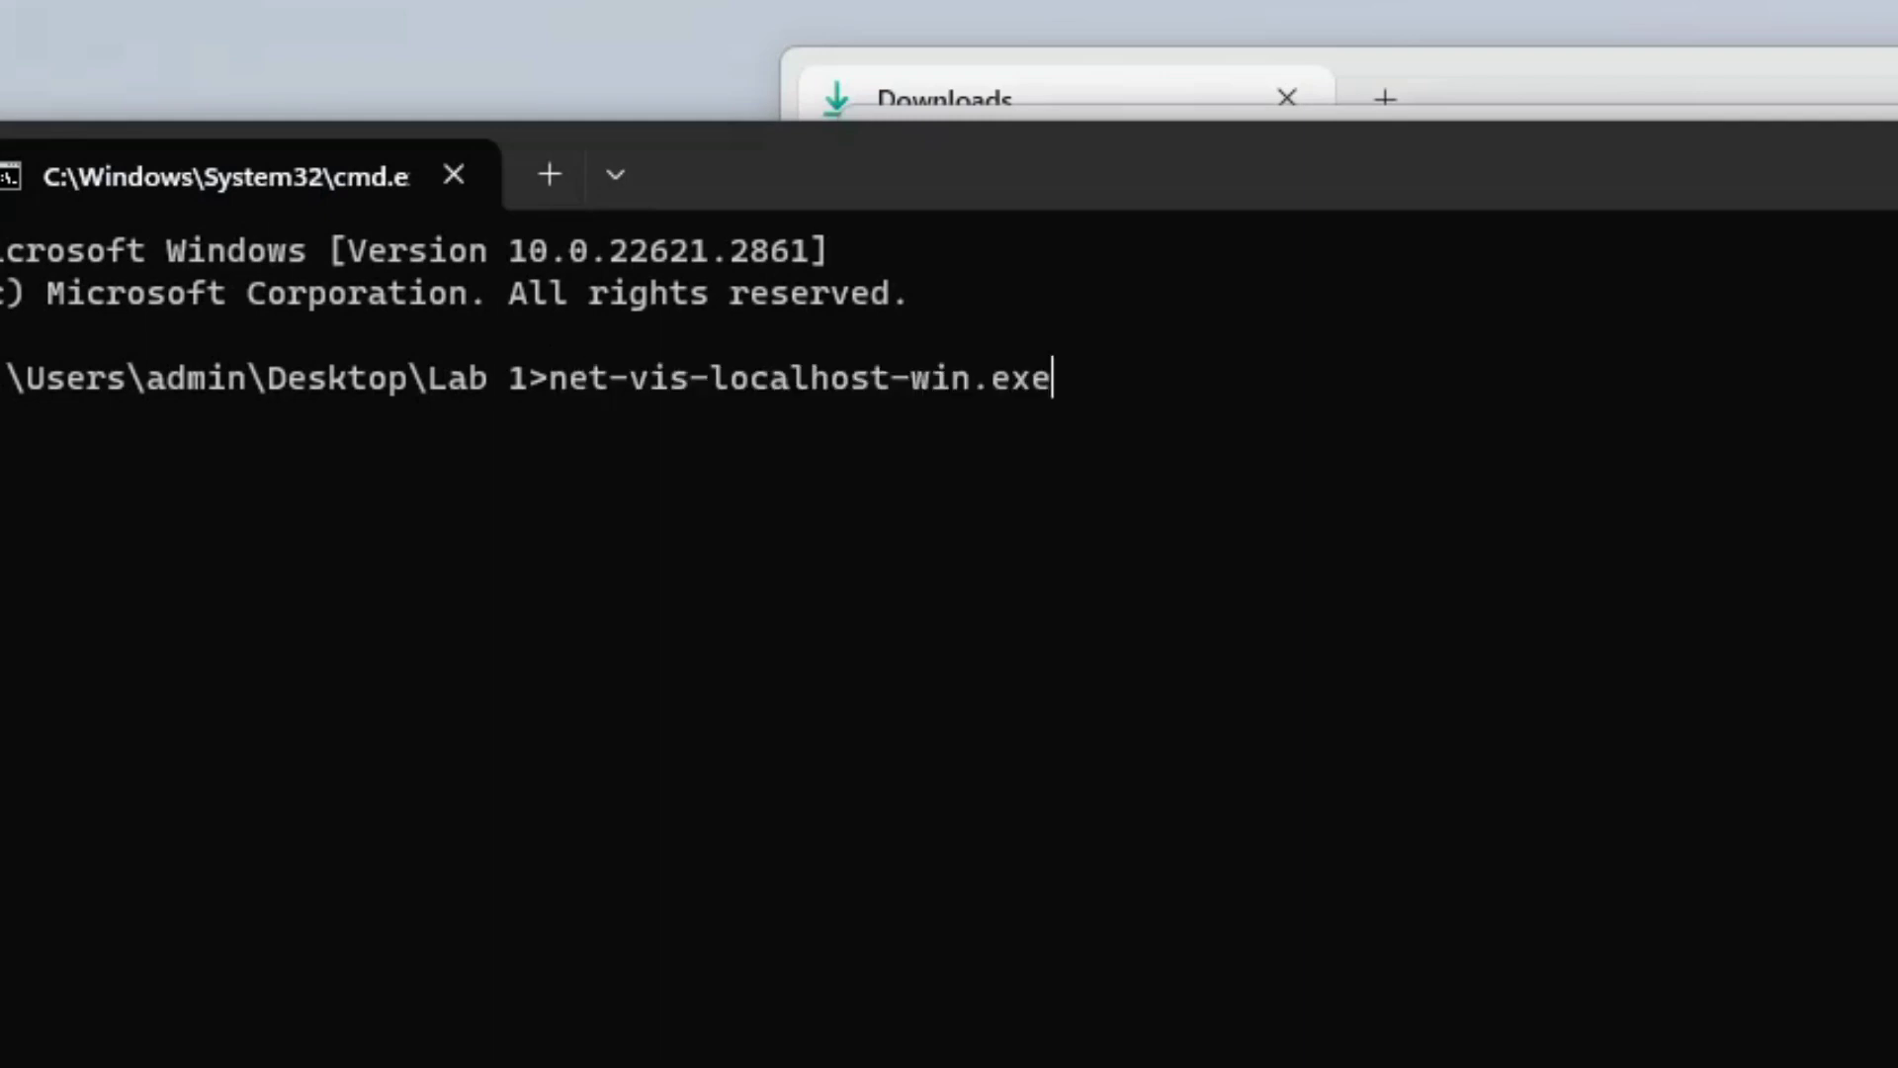
pyautogui.press('Return')
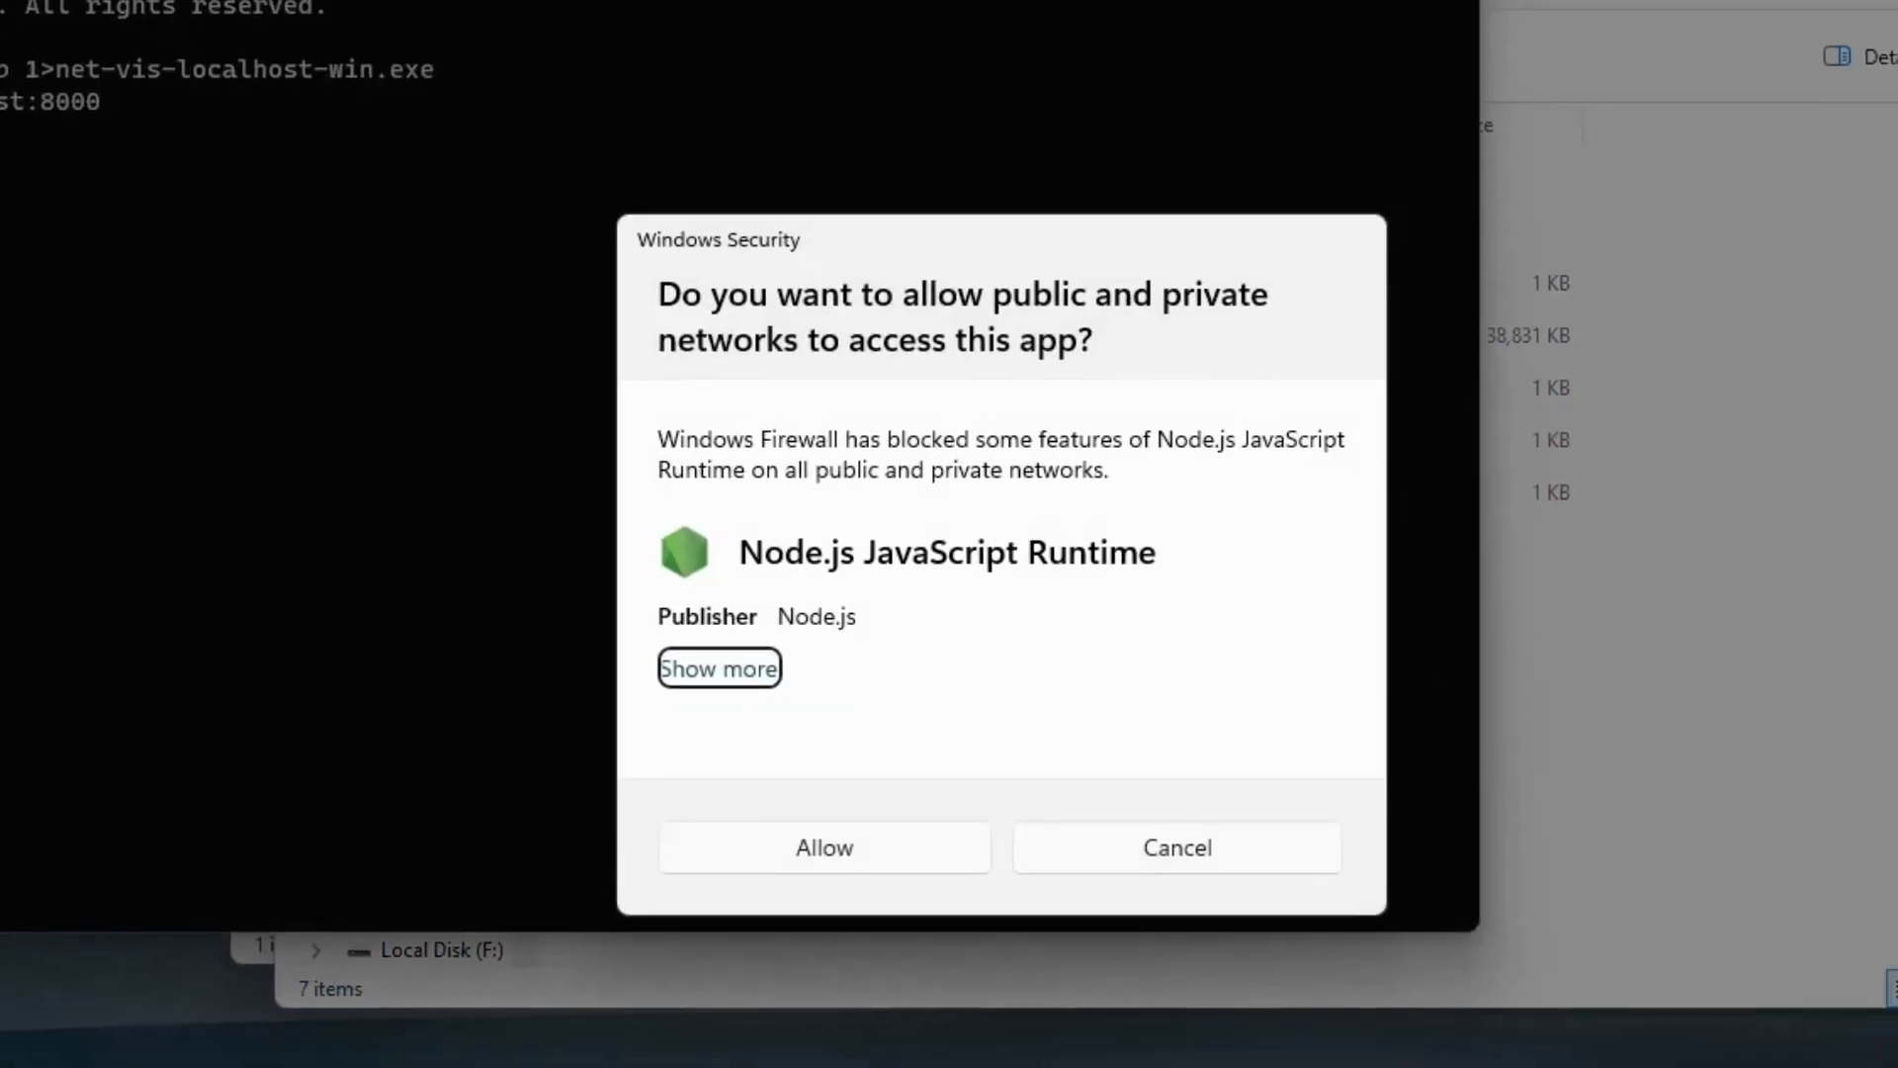
# Allow net-vis through the firewall on private networks and open localhost:8000.
pyautogui.click(707, 636)
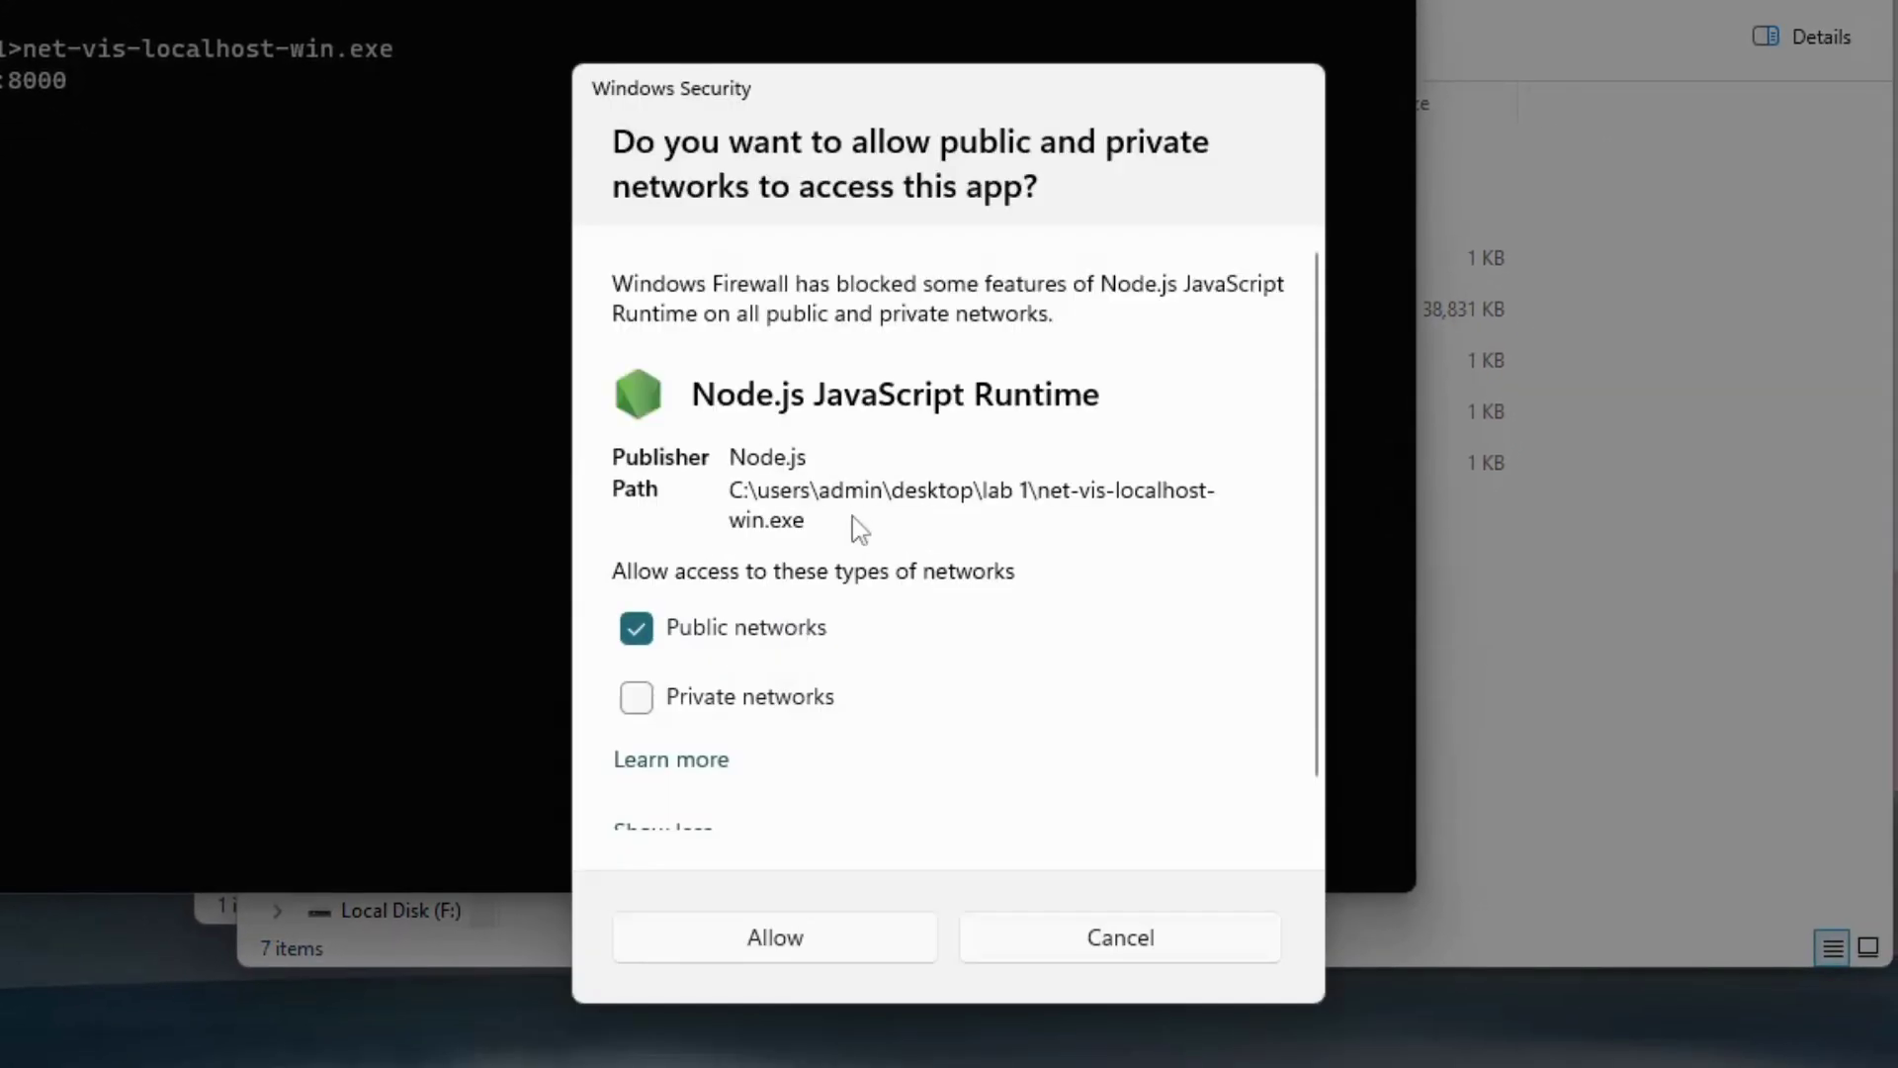
pyautogui.click(640, 704)
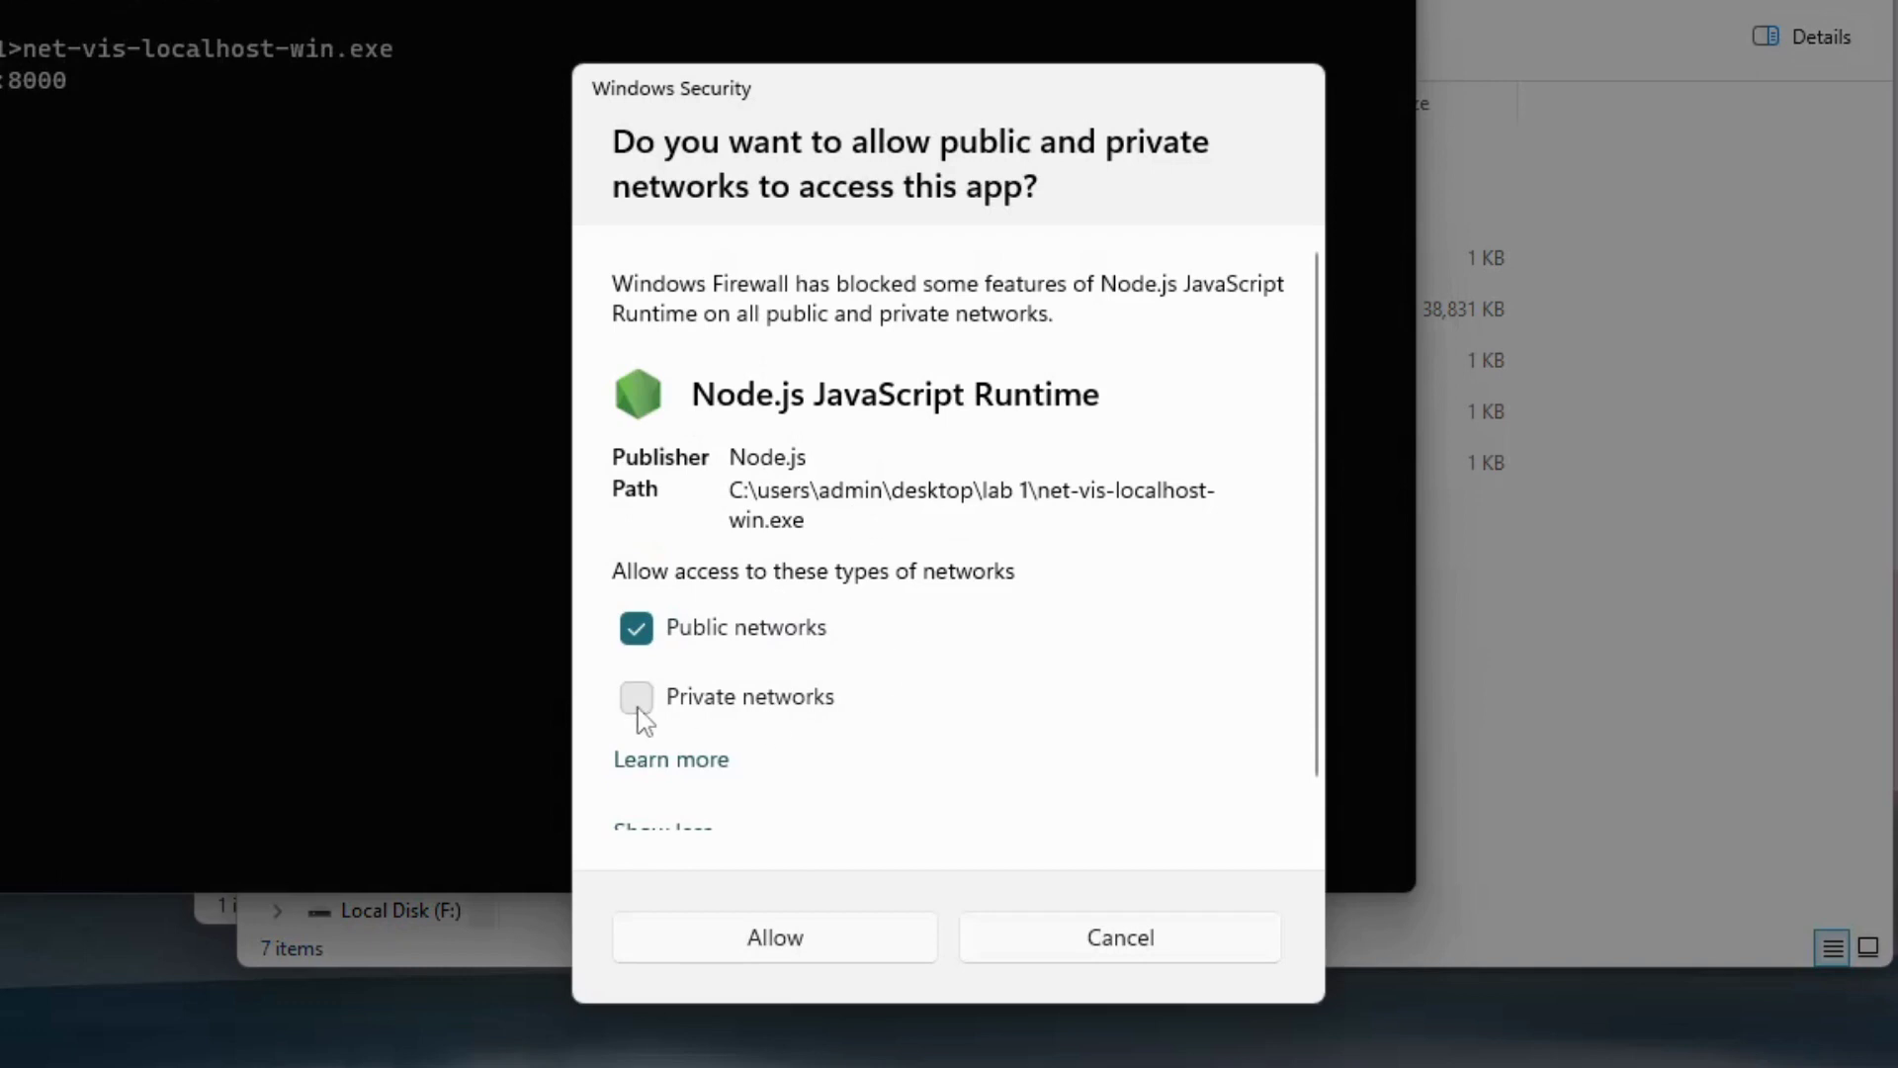
pyautogui.click(758, 949)
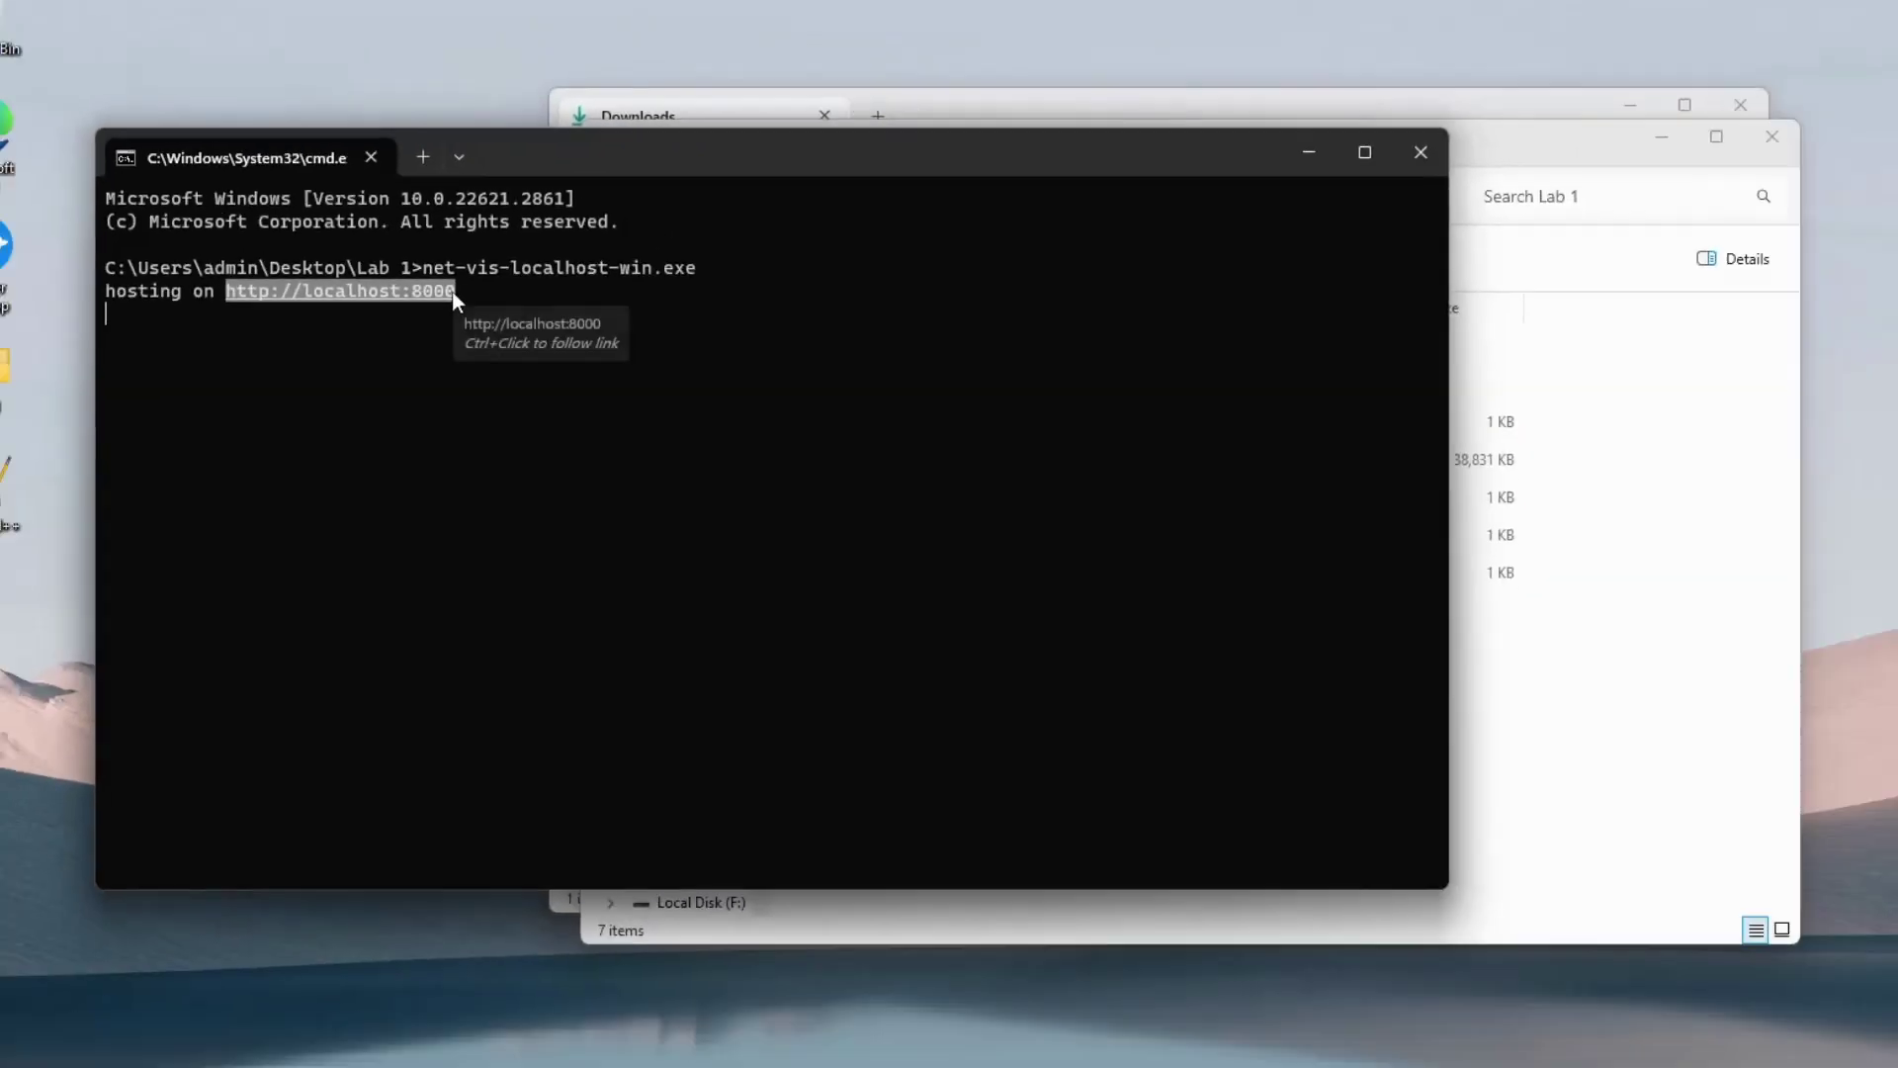
pyautogui.keyDown('ctrl'); pyautogui.click(514, 410); pyautogui.keyUp('ctrl')
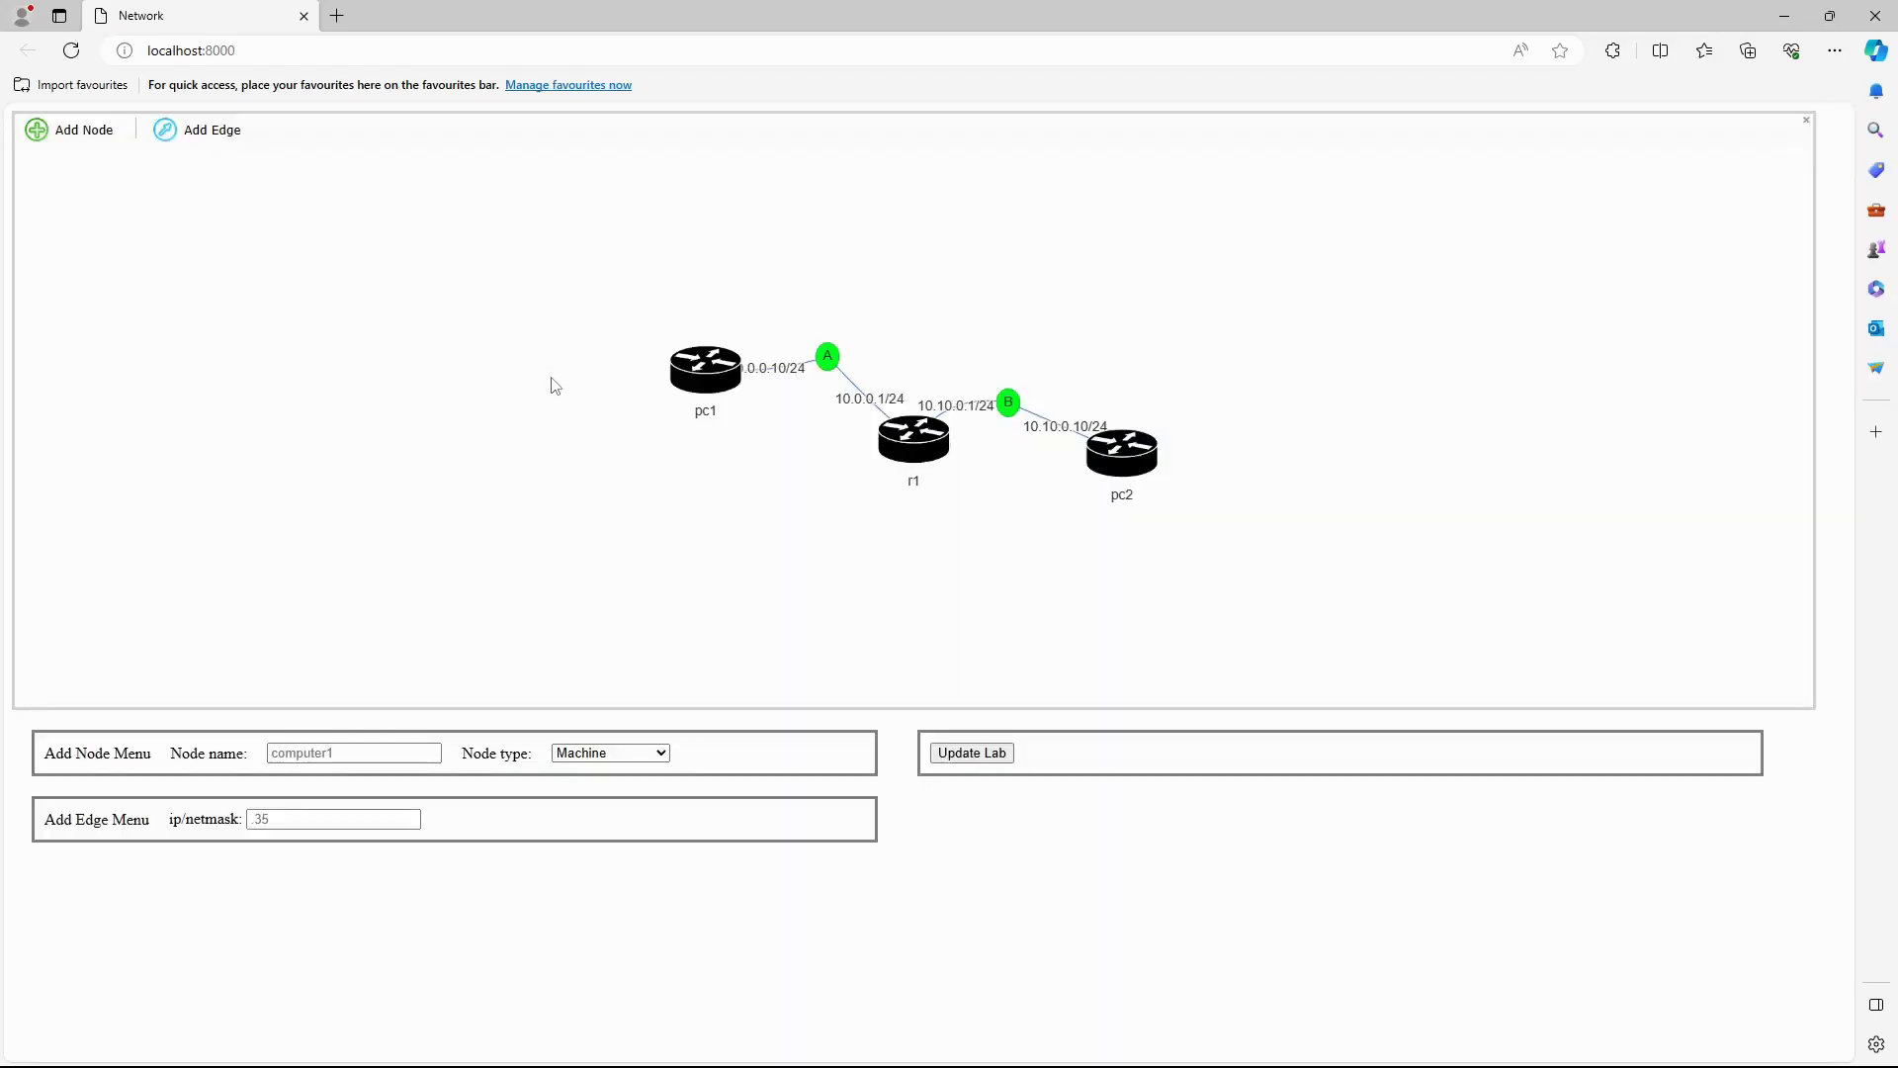